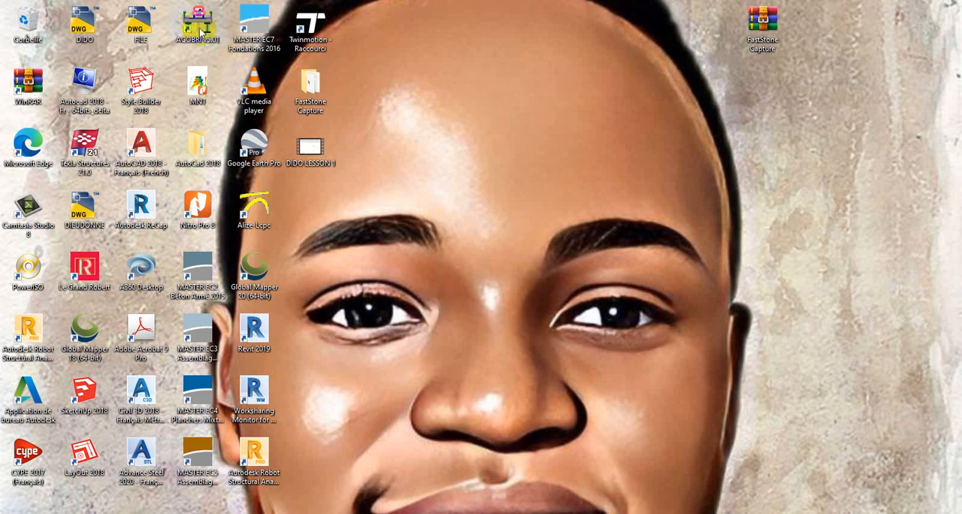
# Launch ACOBRI, accept its terms of use, and start a new Passerelle session using the Eurocodes EN recommended values.
pyautogui.doubleClick(220, 44)
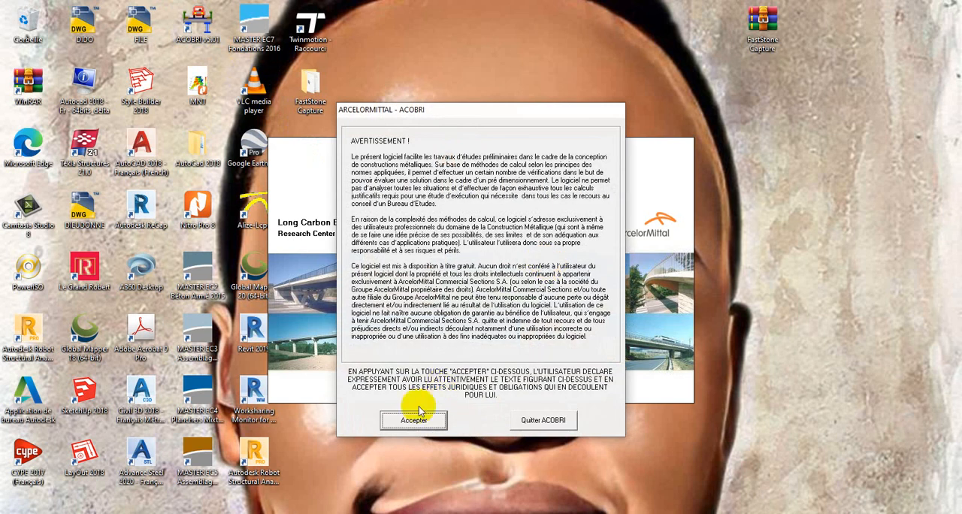
pyautogui.click(413, 421)
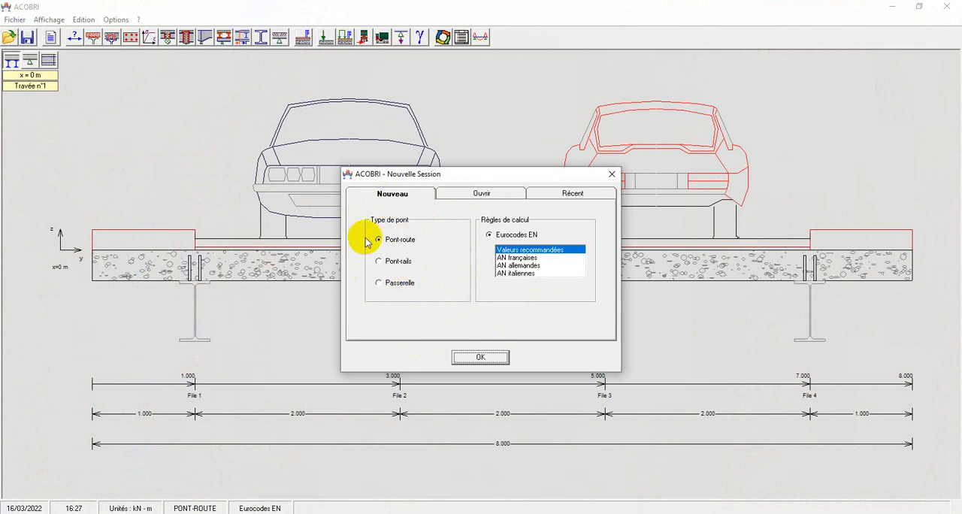
pyautogui.click(383, 285)
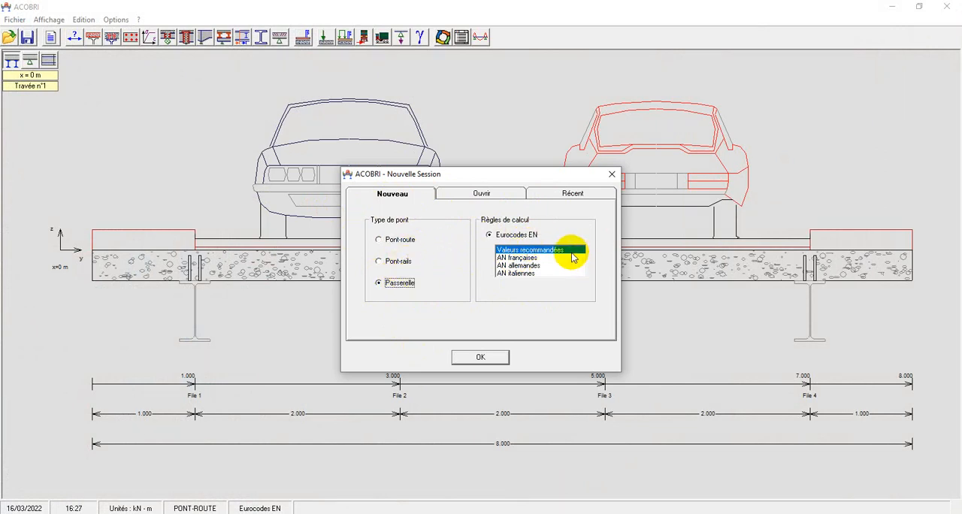
pyautogui.click(479, 358)
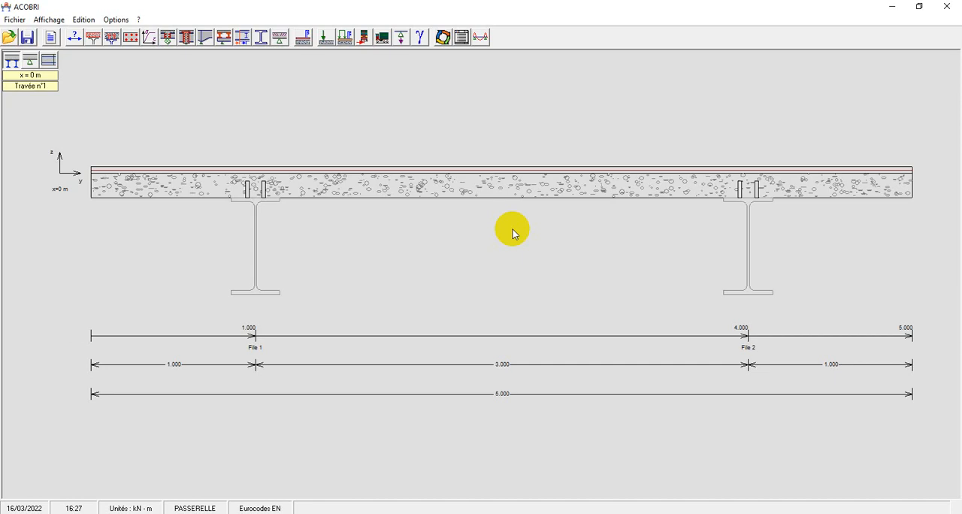
# Configure the session units to kilonewtons for force, metres for length and millimetres for dimensions.
pyautogui.click(117, 19)
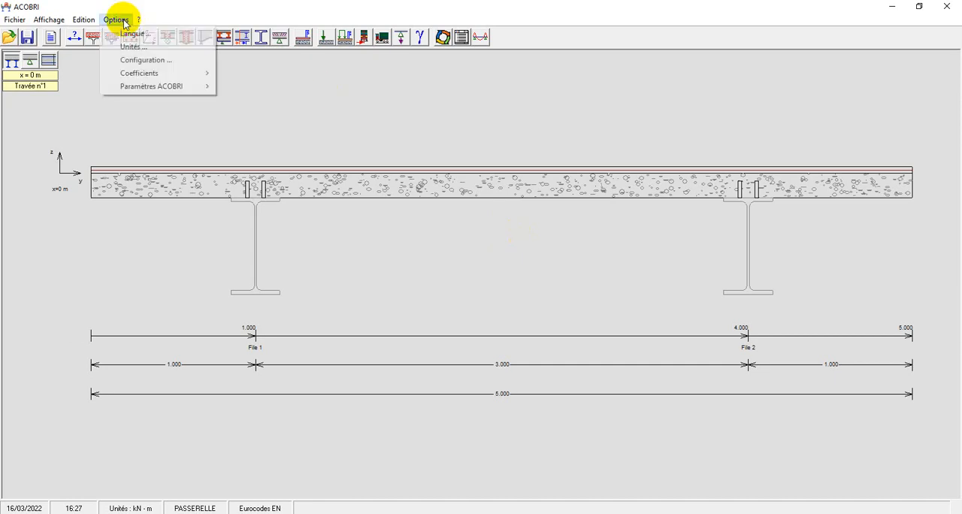
pyautogui.click(146, 49)
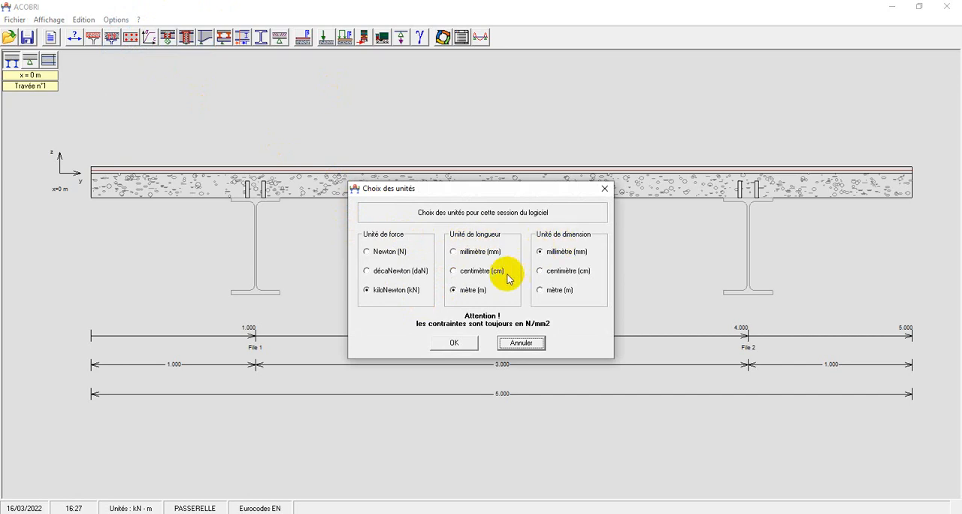
pyautogui.click(367, 253)
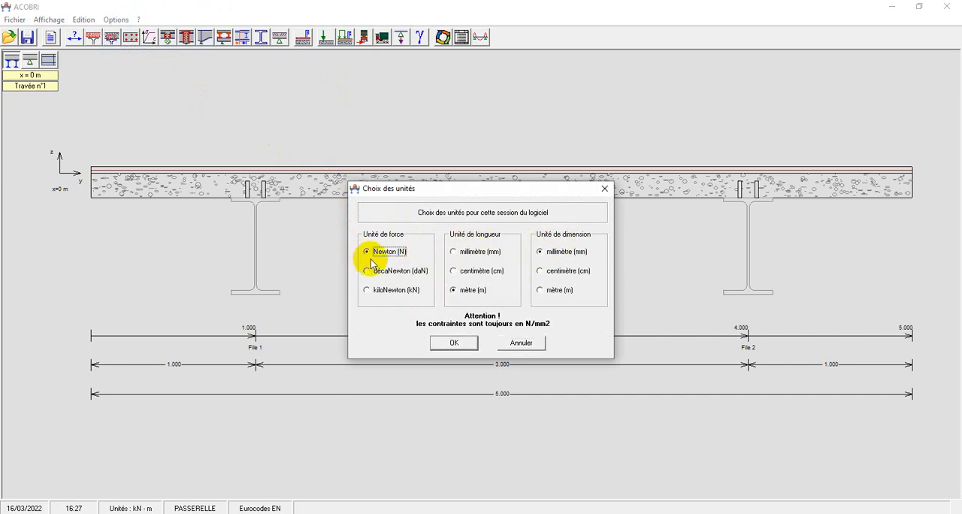
pyautogui.click(371, 271)
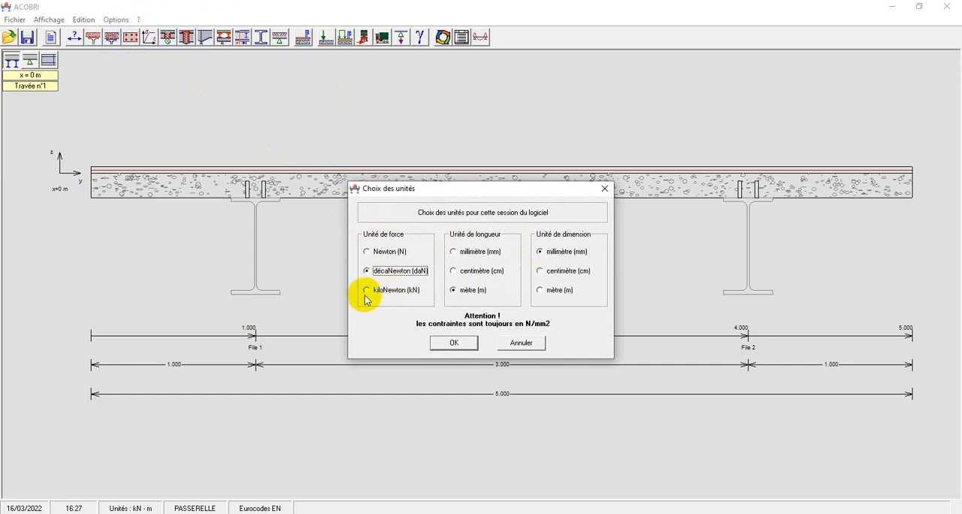
pyautogui.click(367, 290)
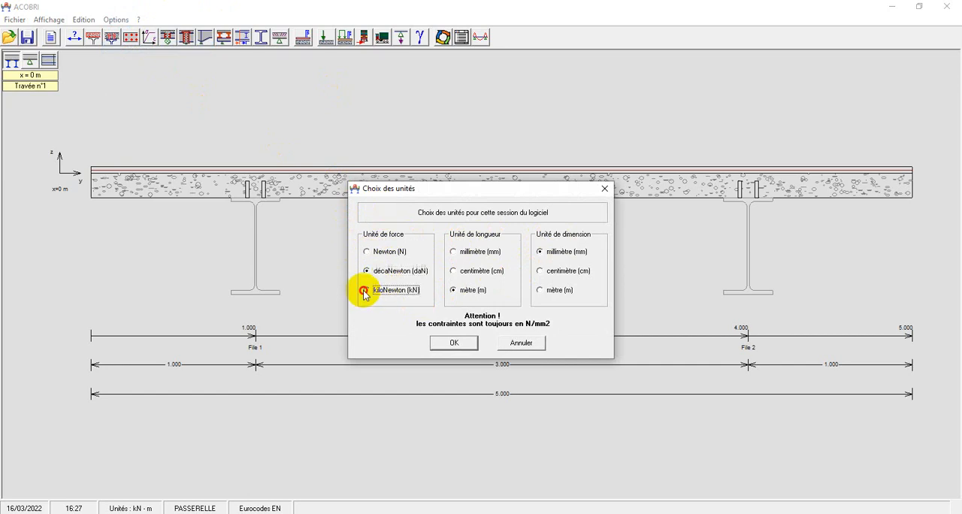
pyautogui.click(455, 253)
pyautogui.click(461, 272)
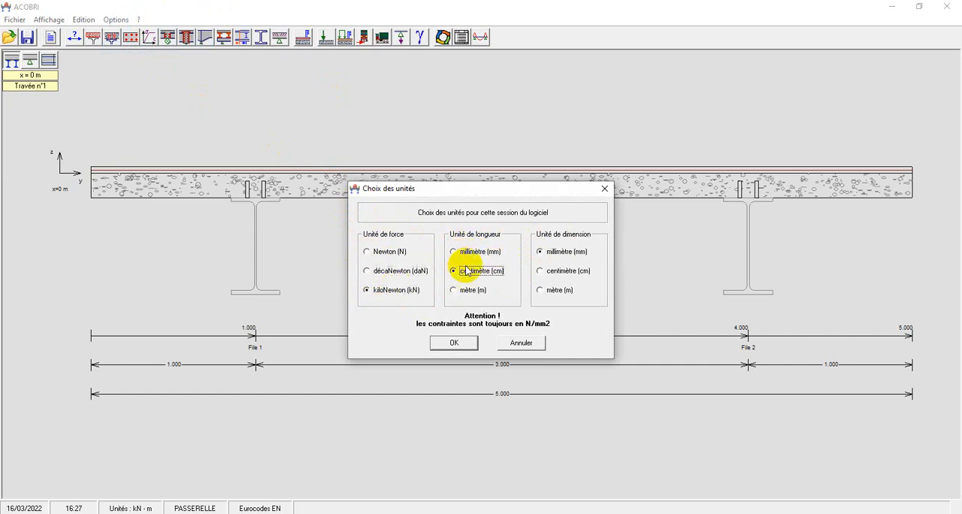
pyautogui.click(455, 291)
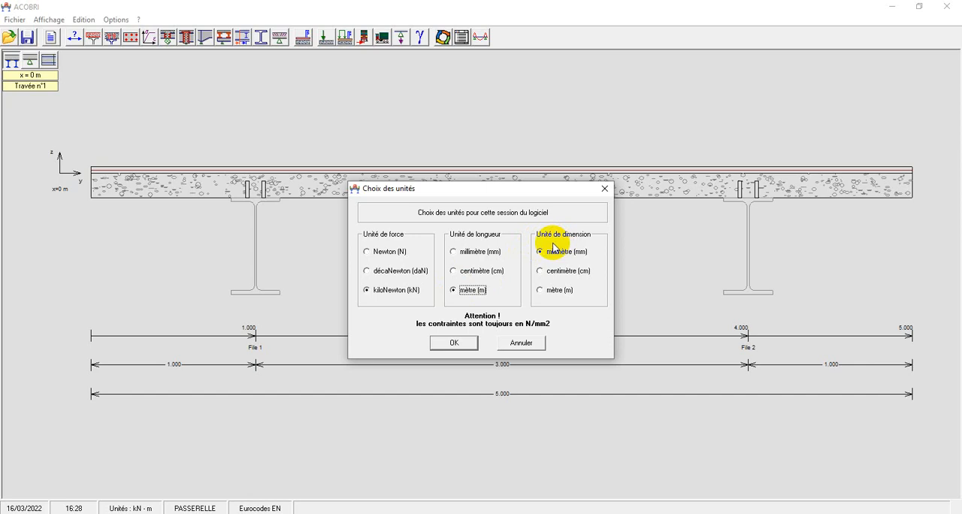
pyautogui.click(542, 256)
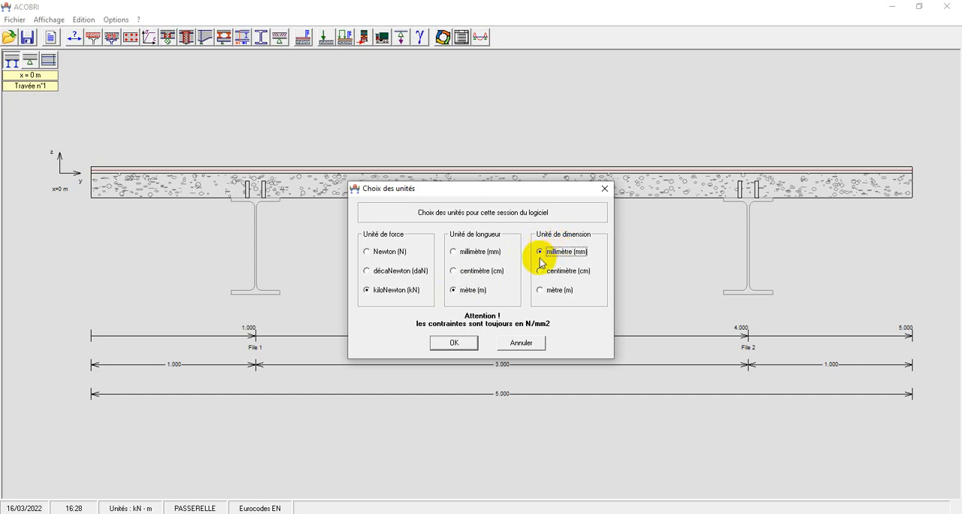
pyautogui.click(446, 343)
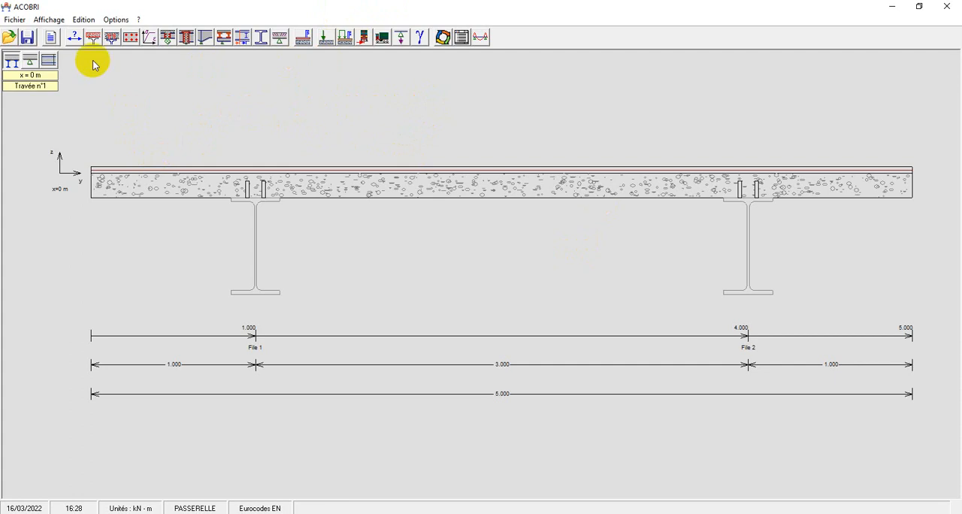
# In the general parameters, preview the Caisson and Caisson rempli de béton beam types and finish with Poutre classique selected.
pyautogui.click(74, 37)
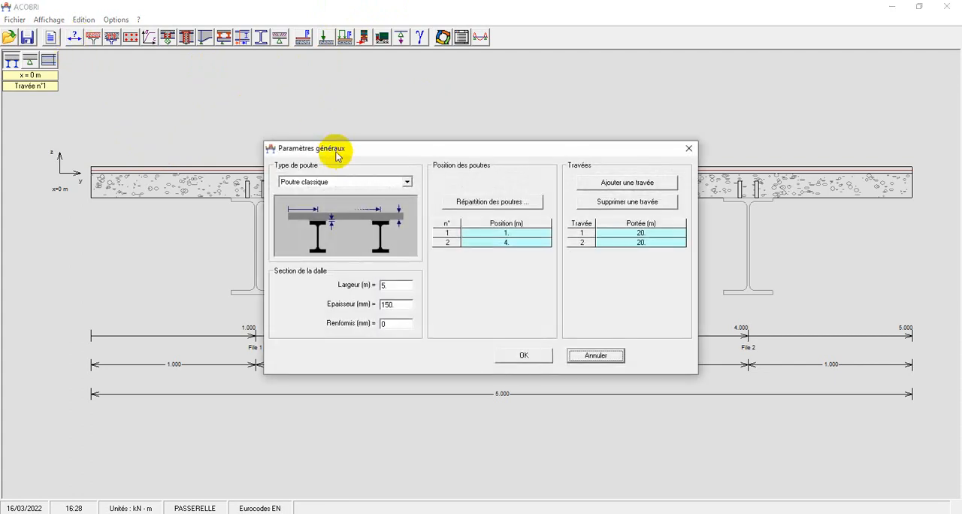
pyautogui.moveTo(334, 150); pyautogui.dragTo(144, 85)
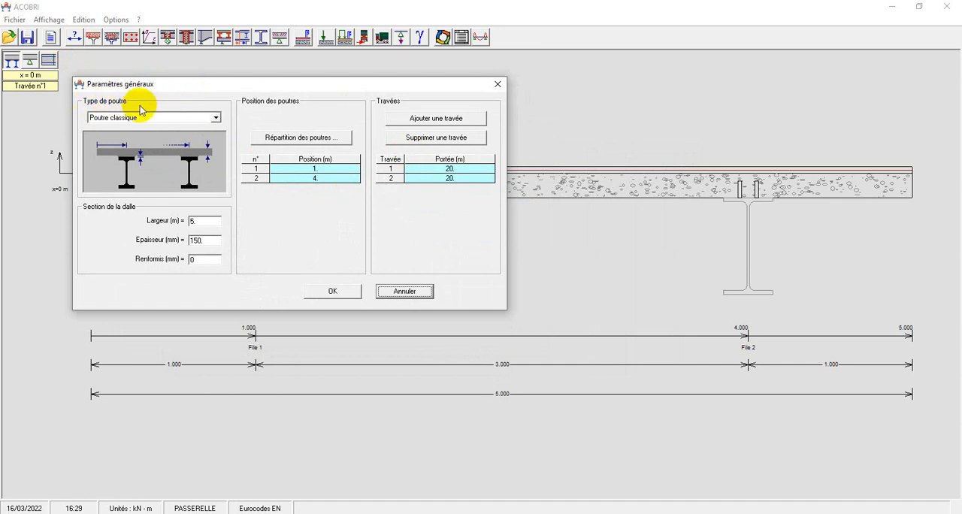
pyautogui.click(216, 118)
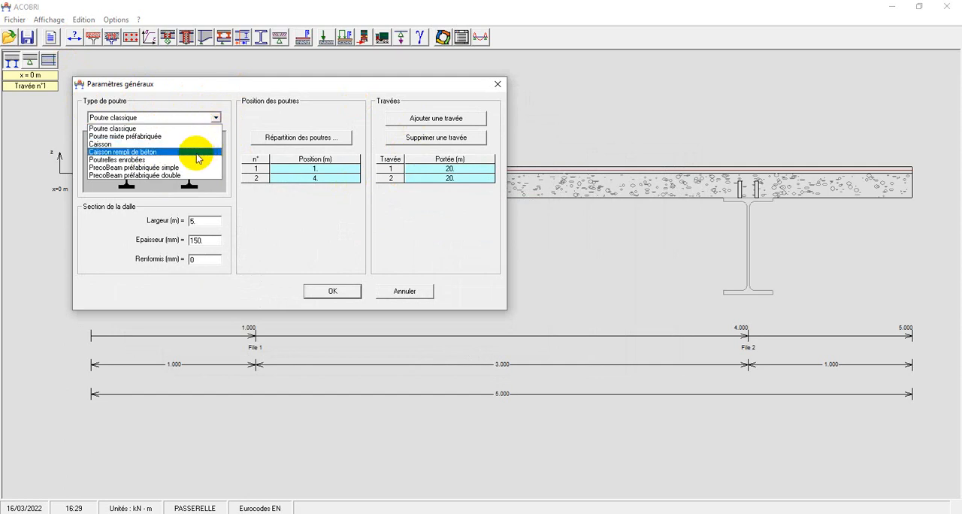
pyautogui.click(120, 144)
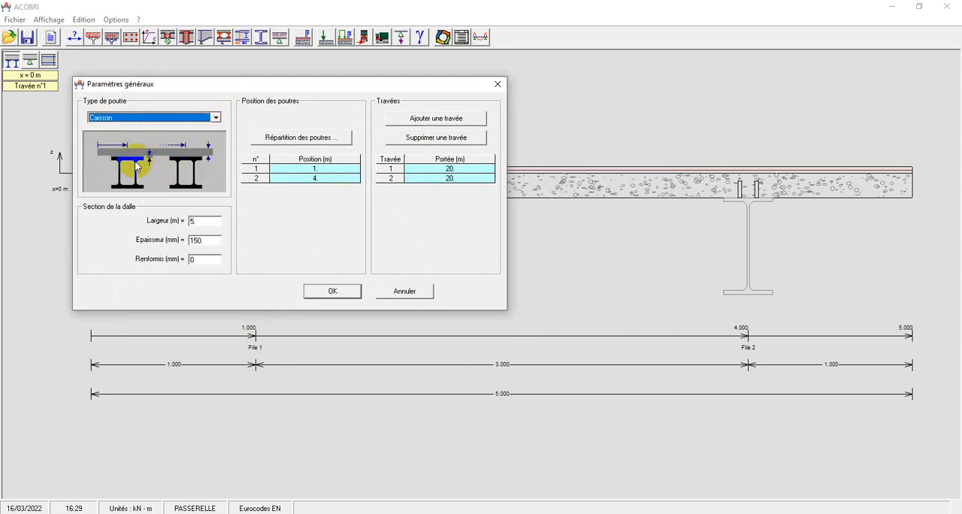
pyautogui.click(214, 120)
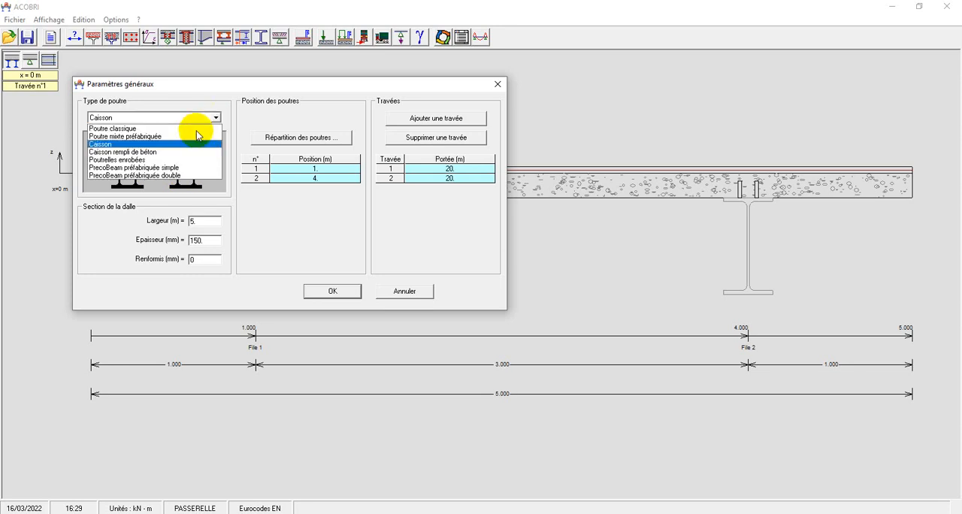
pyautogui.click(148, 152)
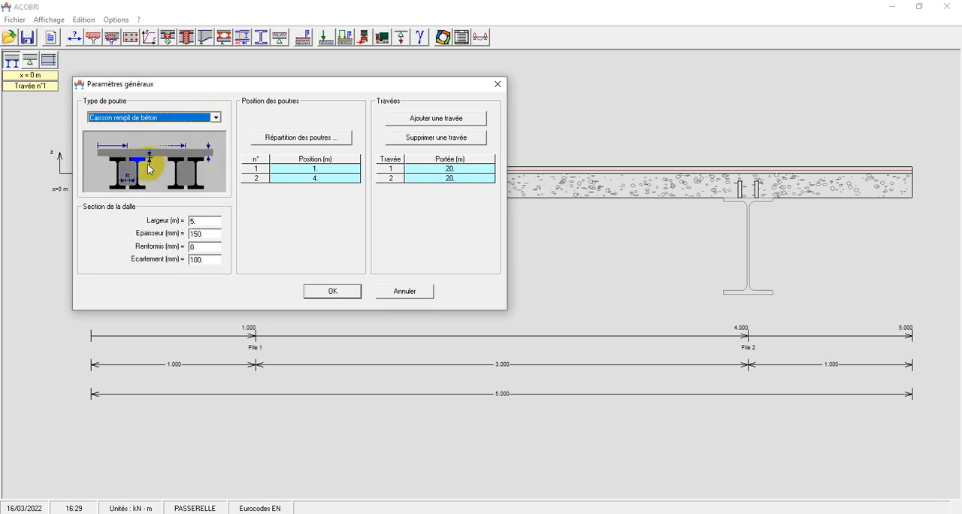
pyautogui.click(215, 118)
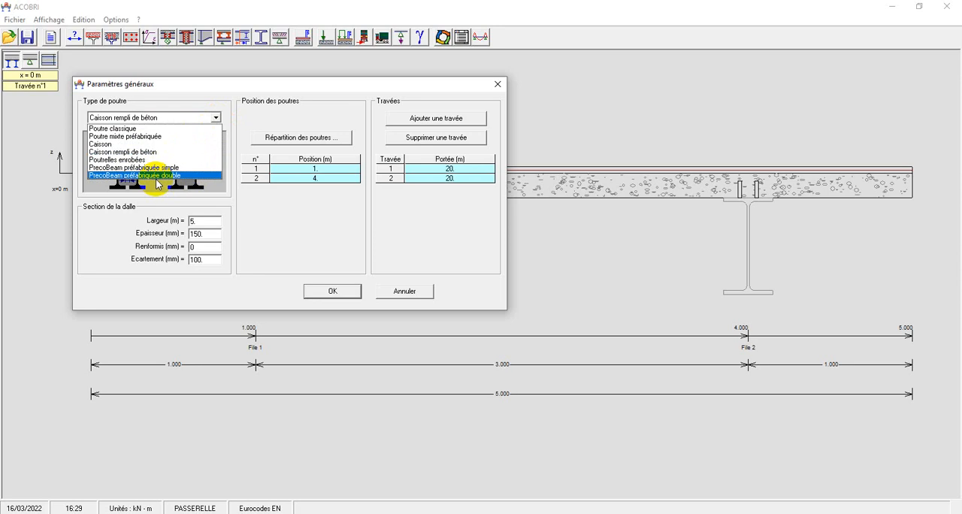
pyautogui.click(111, 118)
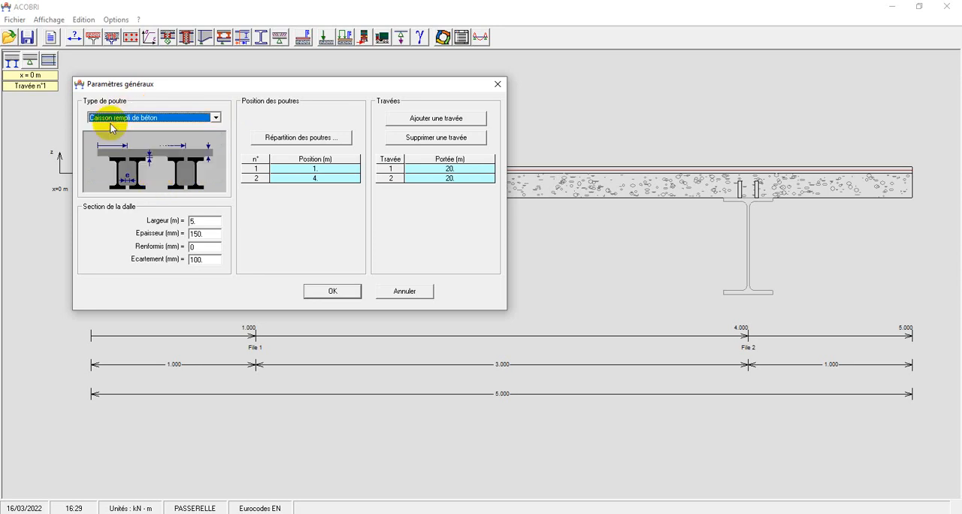
pyautogui.click(214, 120)
pyautogui.scroll(1, 155, 135)
pyautogui.click(155, 126)
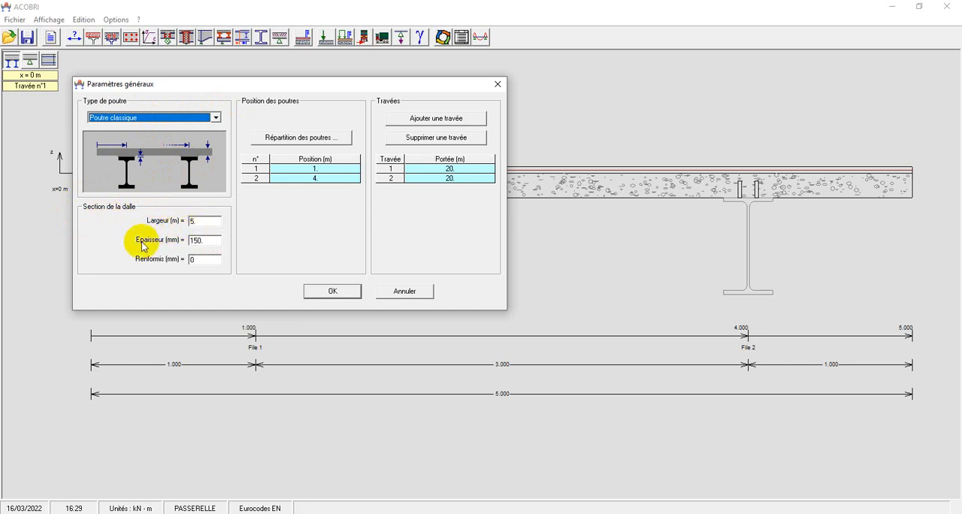
# Set the slab section to a width of 8 m and a thickness of 150 mm, leaving the Renformis at 0.
pyautogui.doubleClick(201, 221)
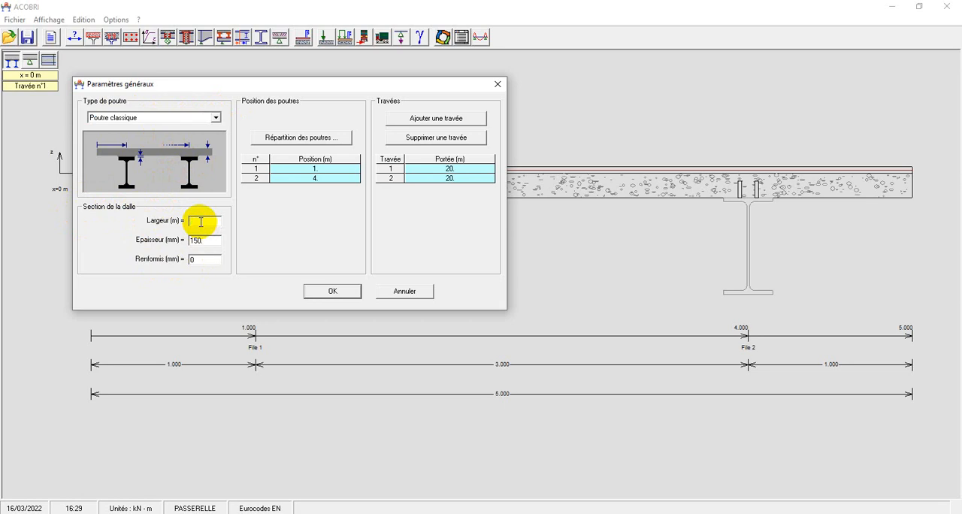
pyautogui.write('8')
pyautogui.doubleClick(206, 239)
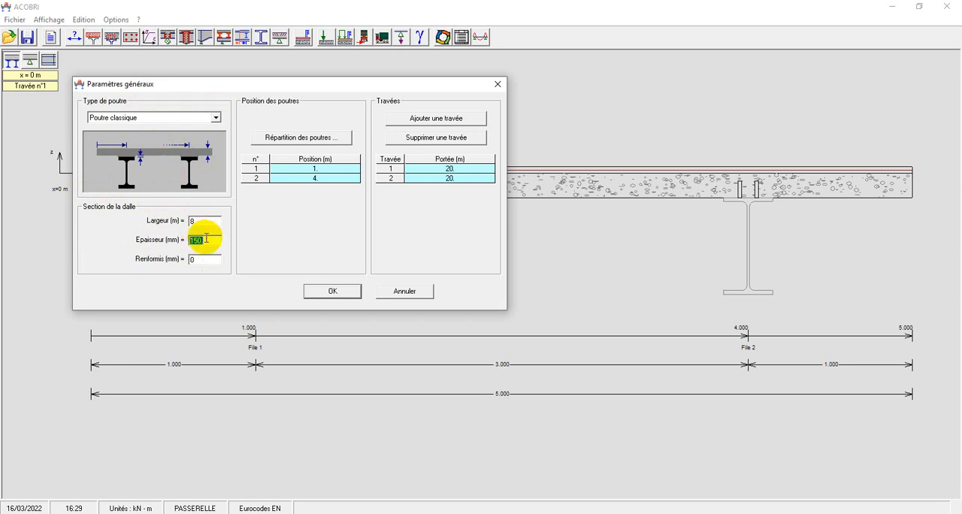
pyautogui.press('BackSpace')
pyautogui.write('150')
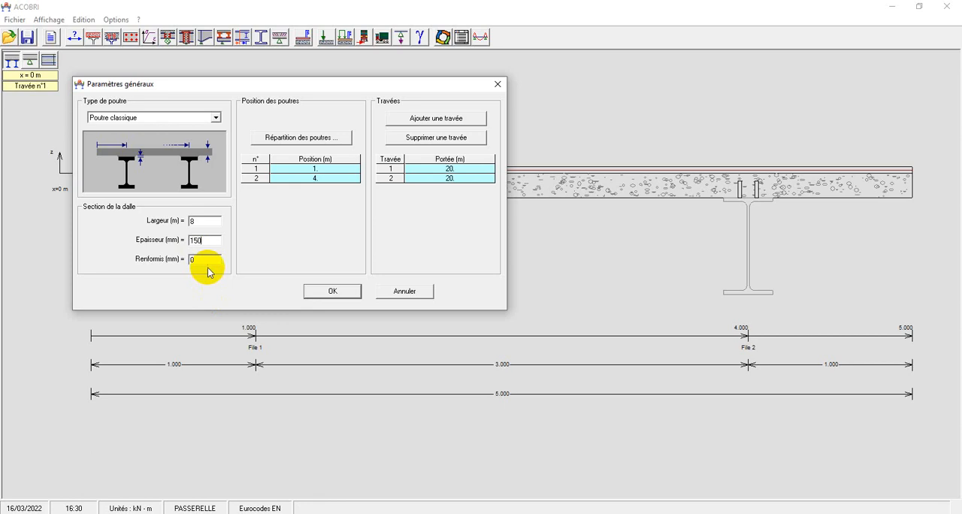
pyautogui.click(193, 262)
pyautogui.doubleClick(193, 263)
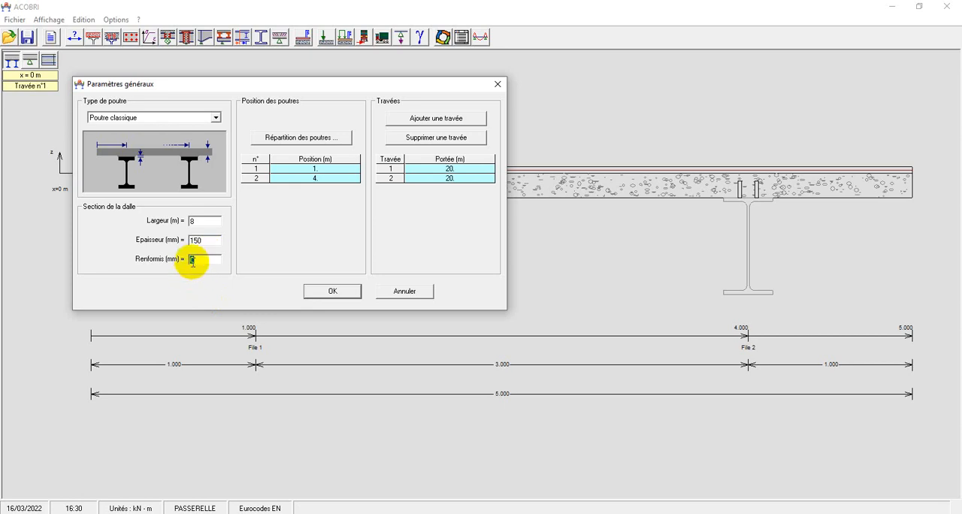
pyautogui.click(196, 259)
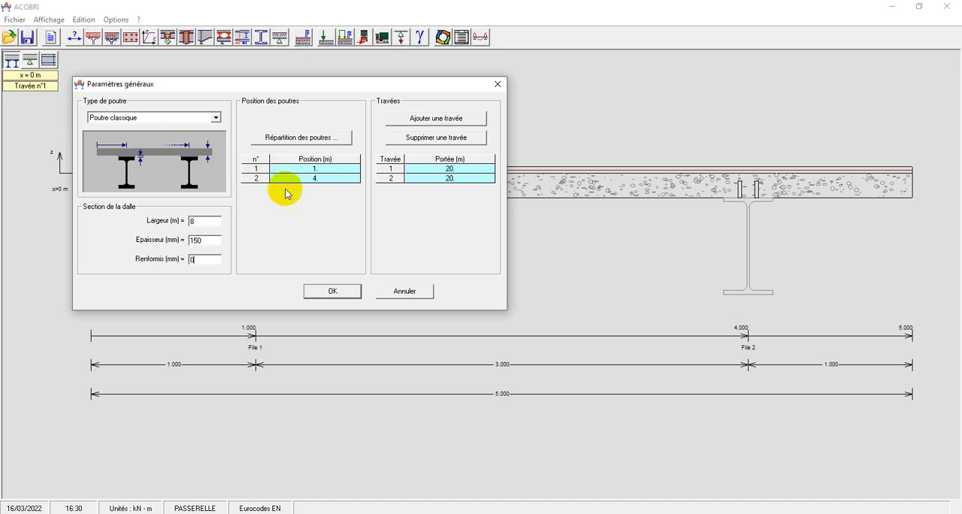
# Distribute 4 beam lines evenly across the slab, with the outer lines 1 m from each edge.
pyautogui.click(307, 138)
pyautogui.click(529, 277)
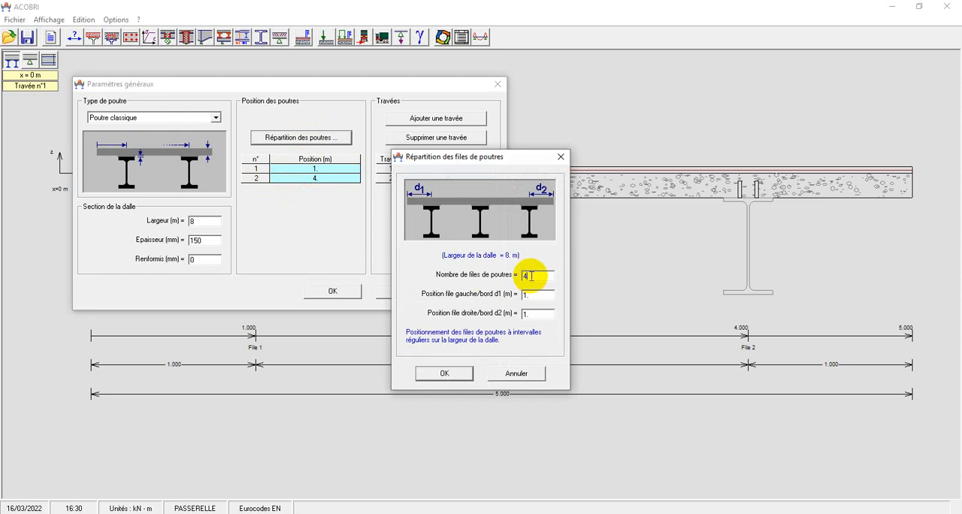
pyautogui.write('4')
pyautogui.click(444, 373)
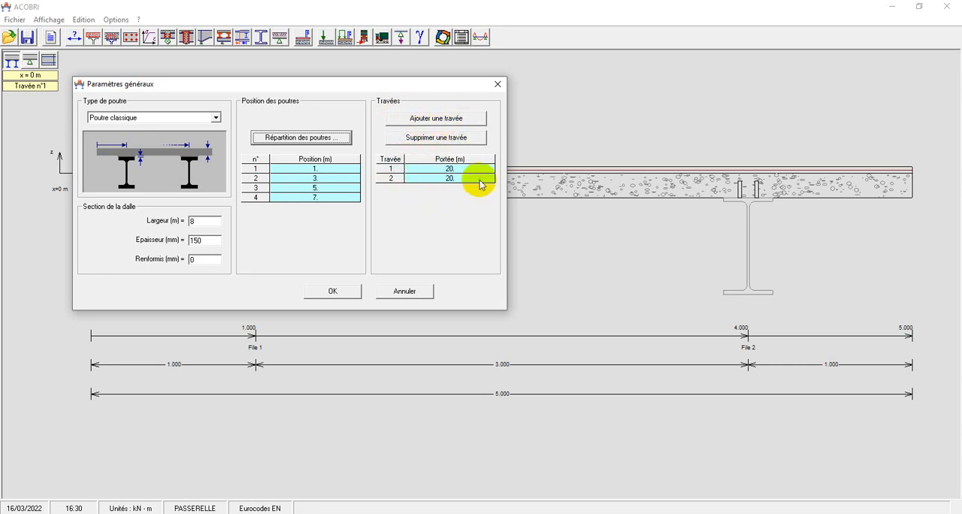
# Remove the second span, set the remaining span's length to 16 m, and apply the general parameters.
pyautogui.click(418, 180)
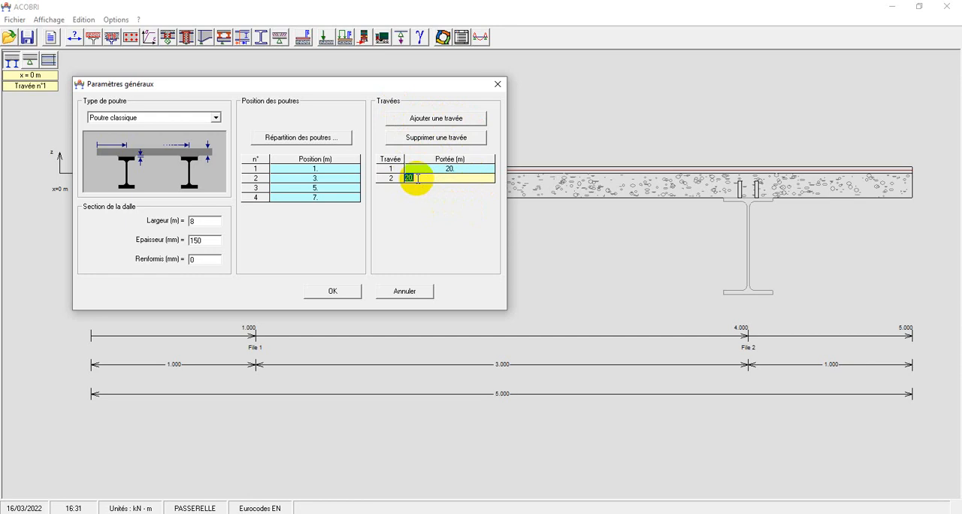
pyautogui.click(425, 141)
pyautogui.click(456, 169)
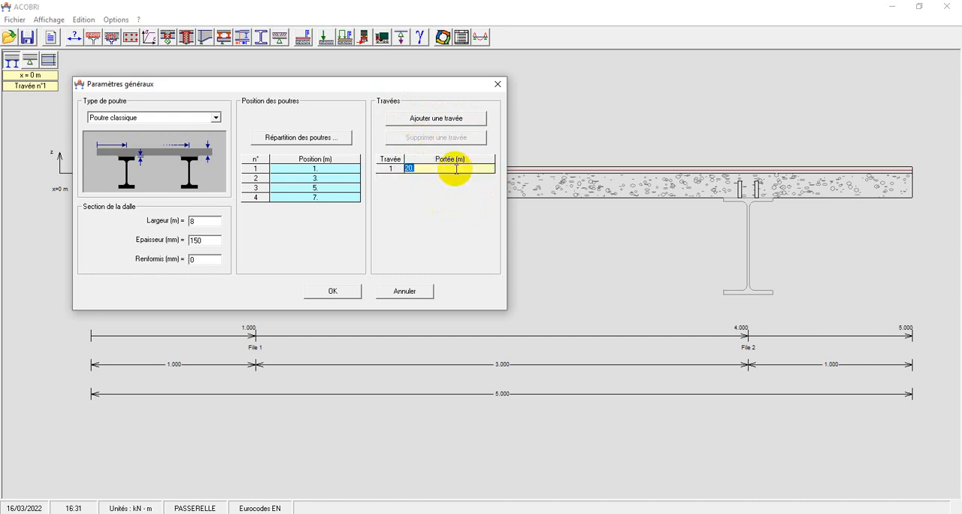
pyautogui.write('12')
pyautogui.write('6')
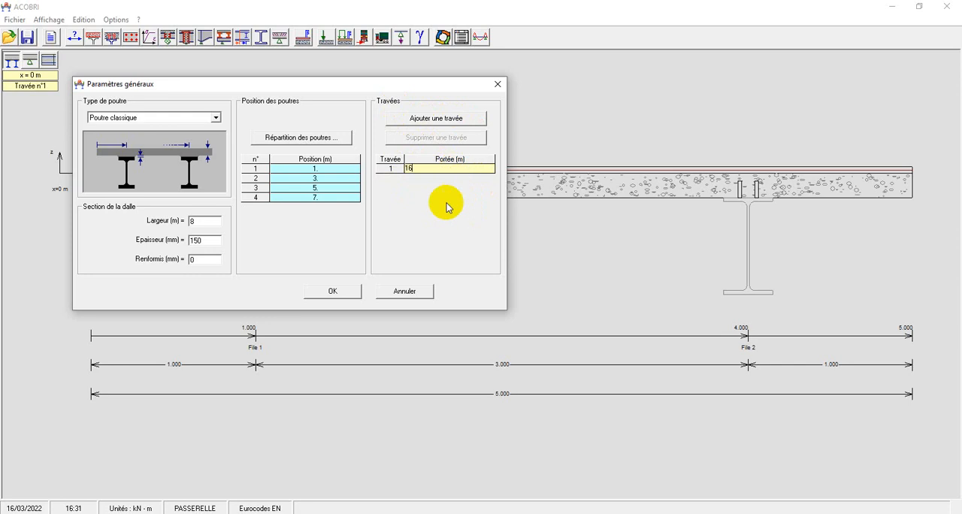
pyautogui.click(331, 291)
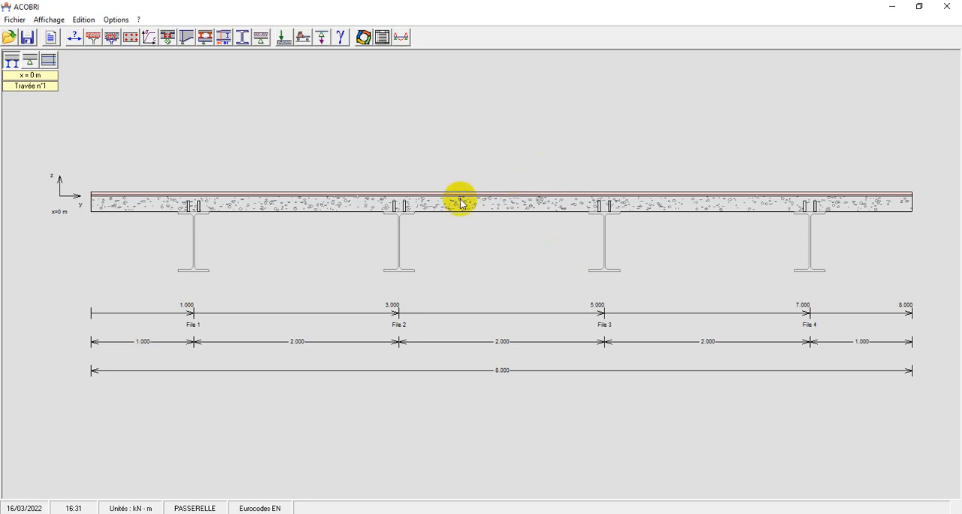
# Inspect the footbridge in the longitudinal elevation and in the plan view of the beam lines.
pyautogui.click(30, 60)
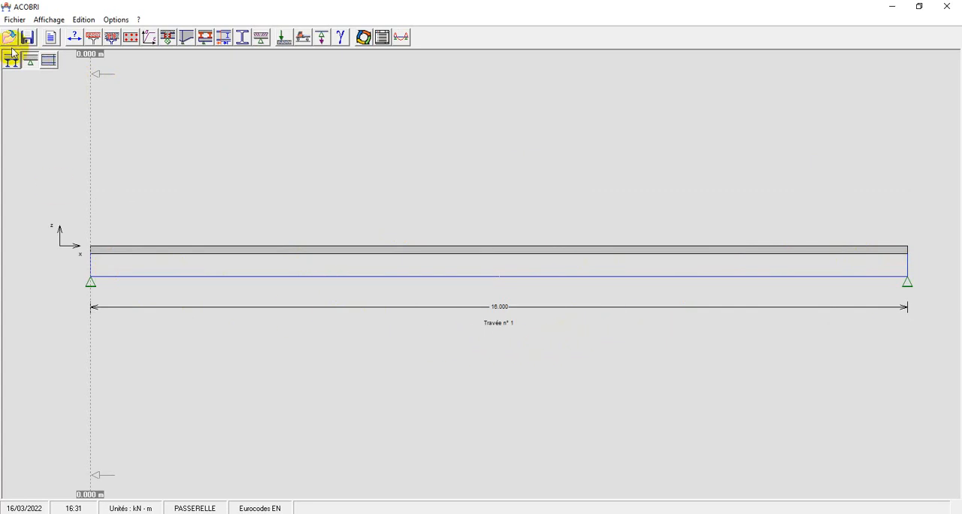
pyautogui.click(48, 60)
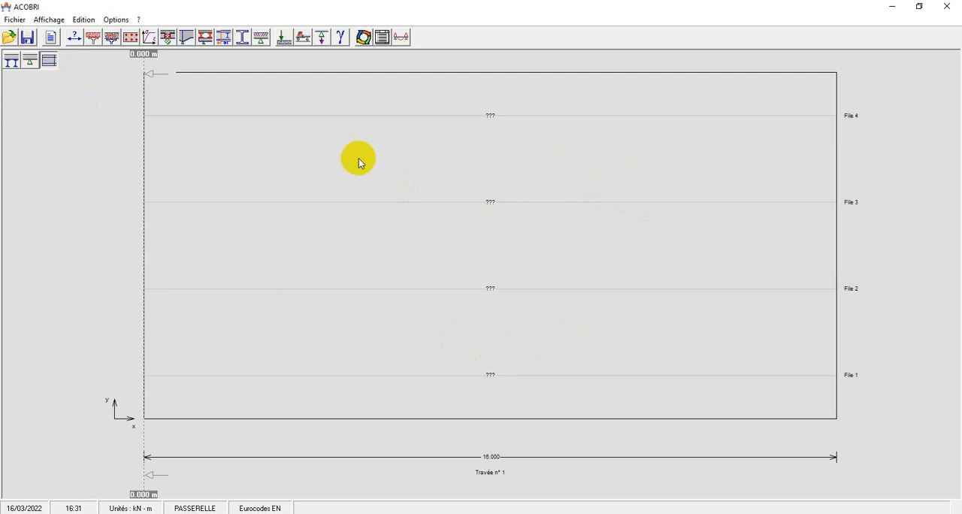
# Show the footbridge's cross-section and set the slab formwork to steel decking (Bac acier) of type Cofrastra 70.
pyautogui.click(11, 61)
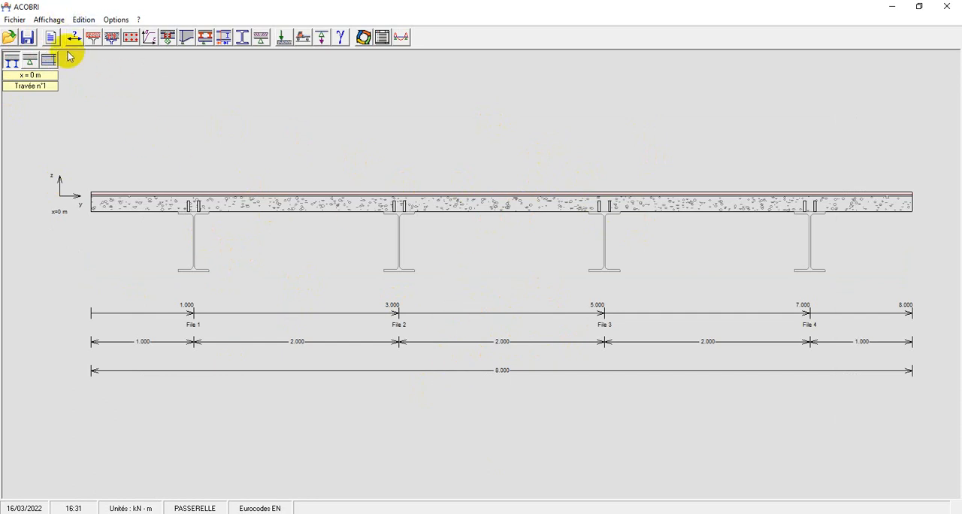
pyautogui.click(92, 37)
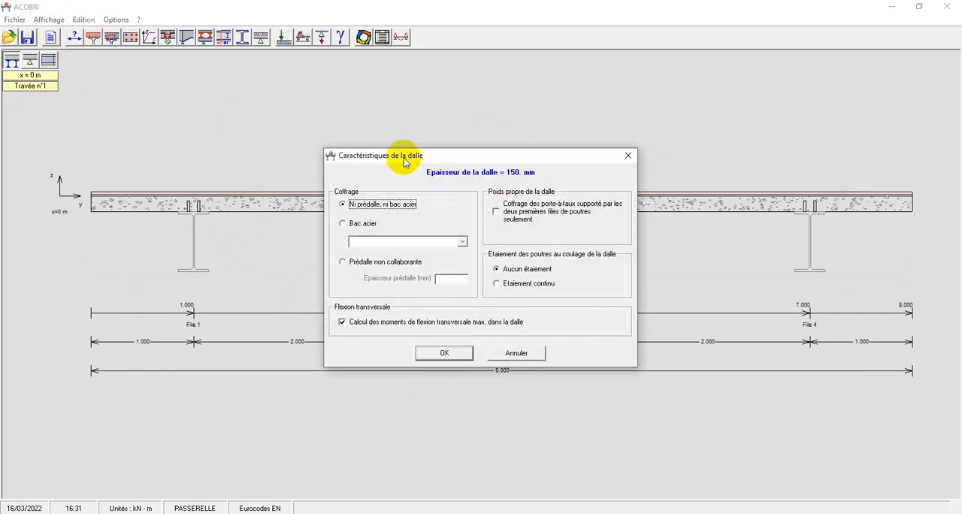
pyautogui.moveTo(397, 156); pyautogui.dragTo(182, 82)
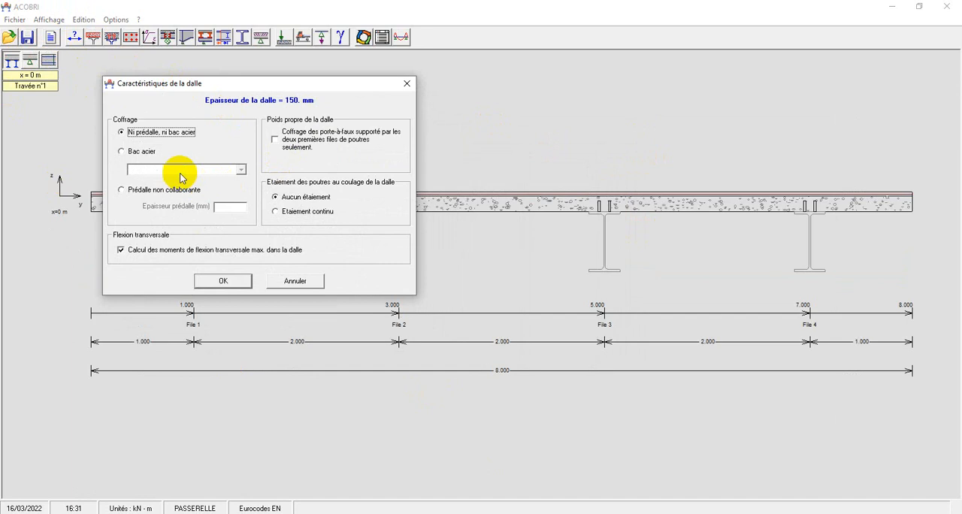
pyautogui.click(130, 151)
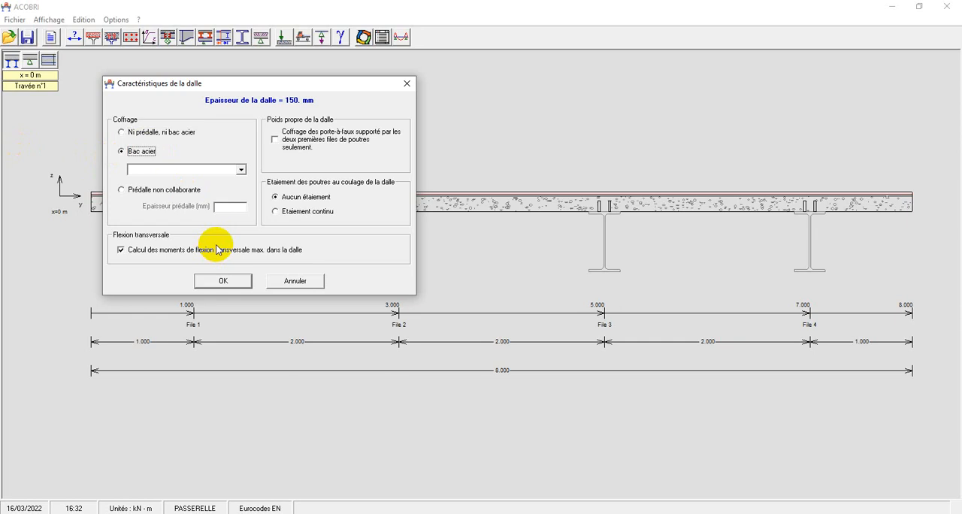
pyautogui.click(242, 169)
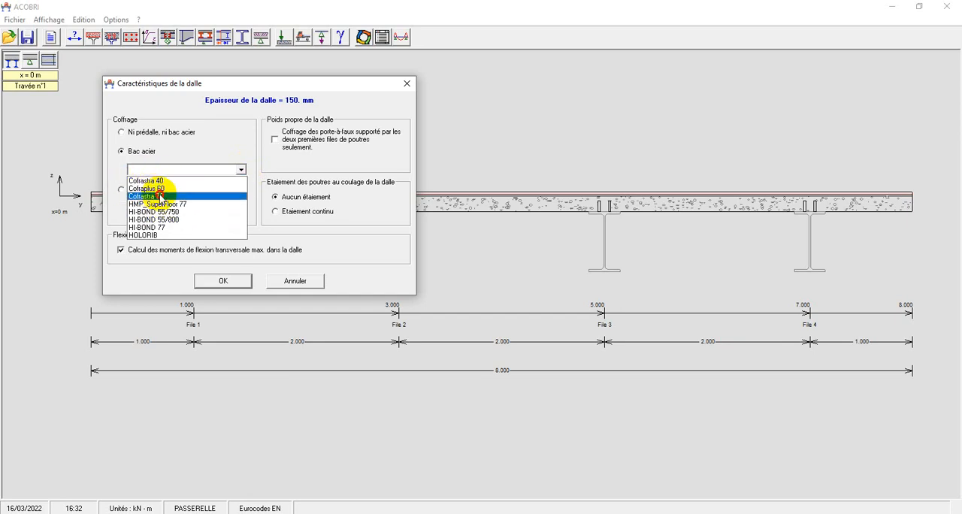
pyautogui.click(160, 197)
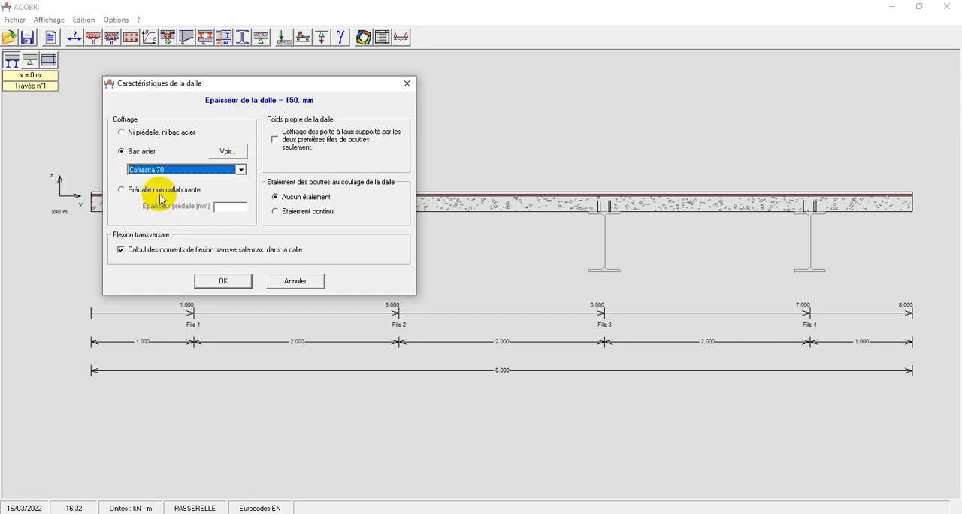
# Preview the Cofrastra 70 profile, enable overhang formwork supported only by the first two beam lines, and apply the slab characteristics.
pyautogui.click(226, 151)
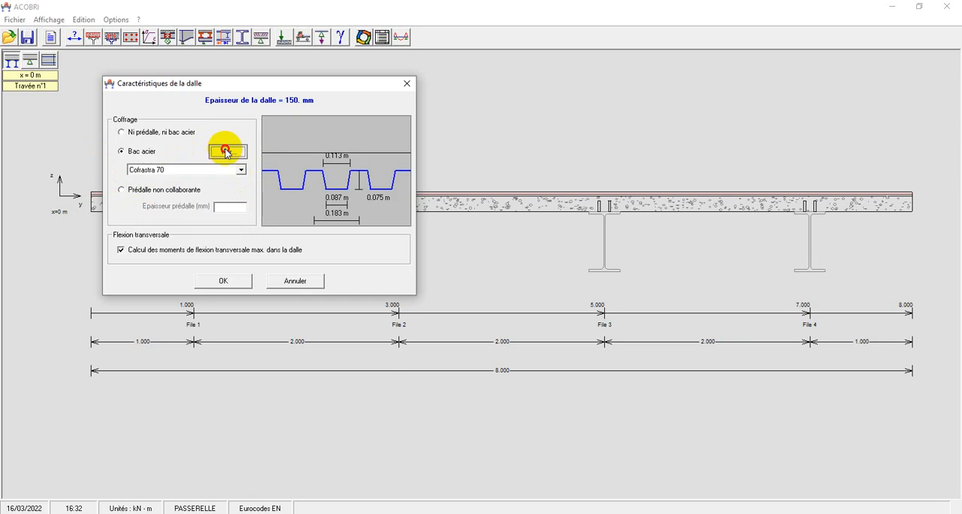
pyautogui.click(226, 151)
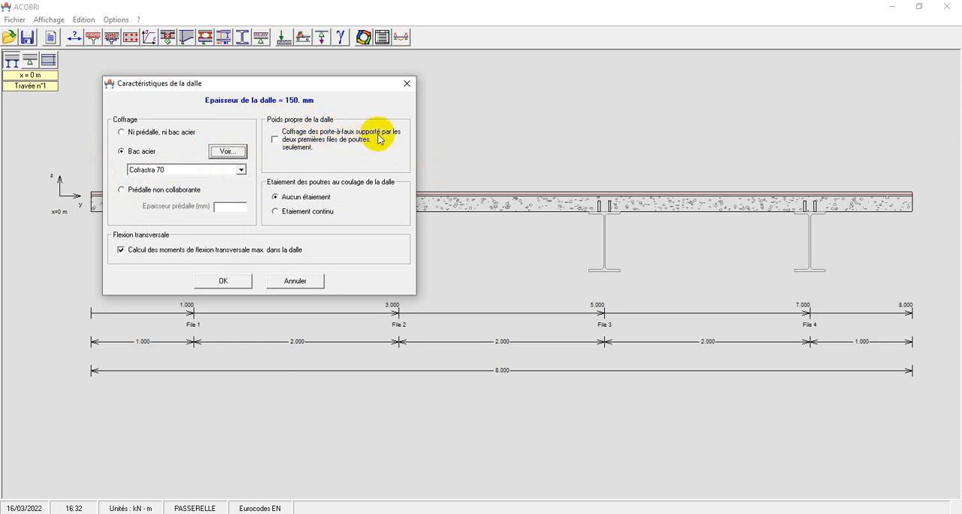
pyautogui.click(276, 140)
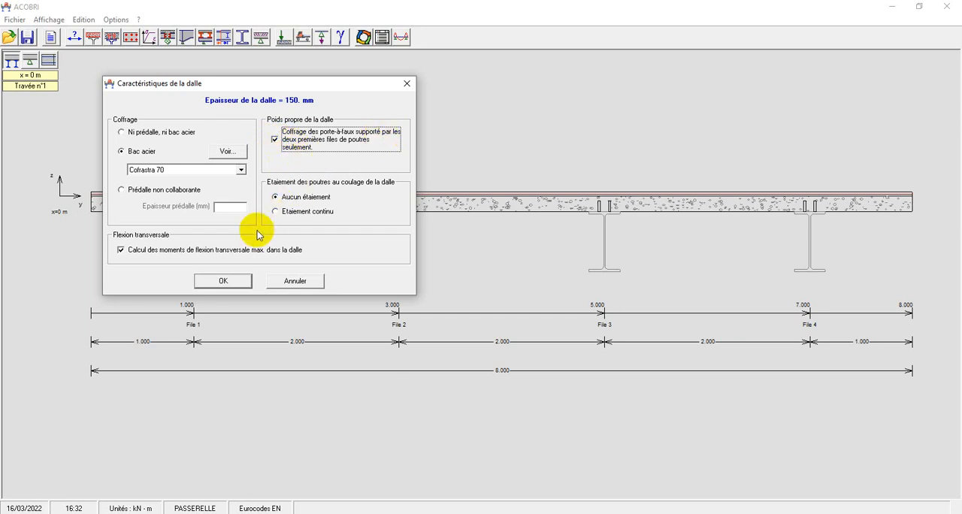
pyautogui.click(226, 278)
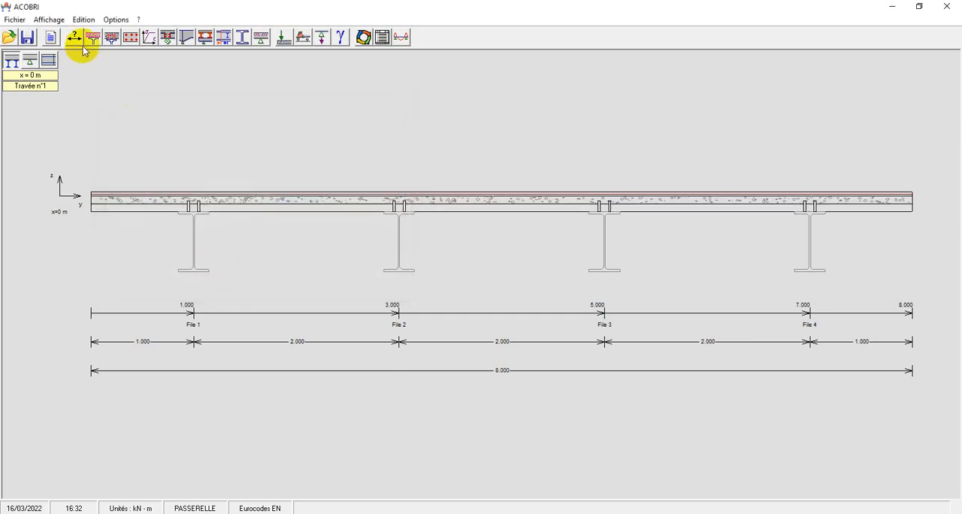
# Choose Ø22x150 as the first connector type in the Connexion settings.
pyautogui.click(110, 41)
pyautogui.moveTo(337, 112); pyautogui.dragTo(199, 79)
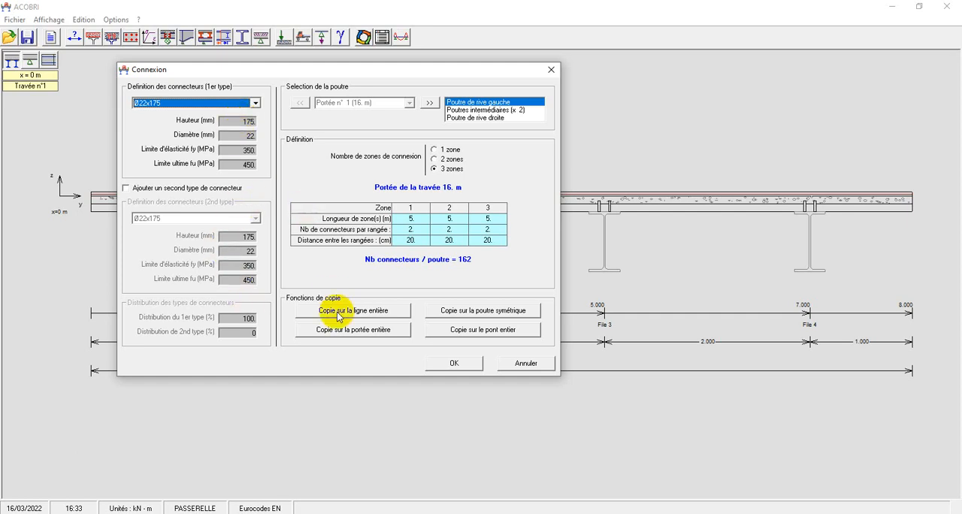
pyautogui.click(255, 103)
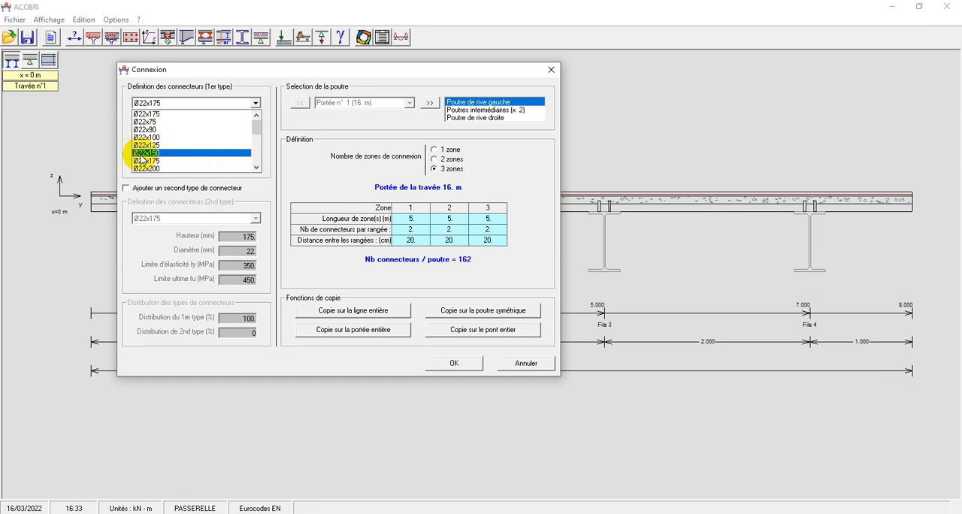
pyautogui.click(142, 154)
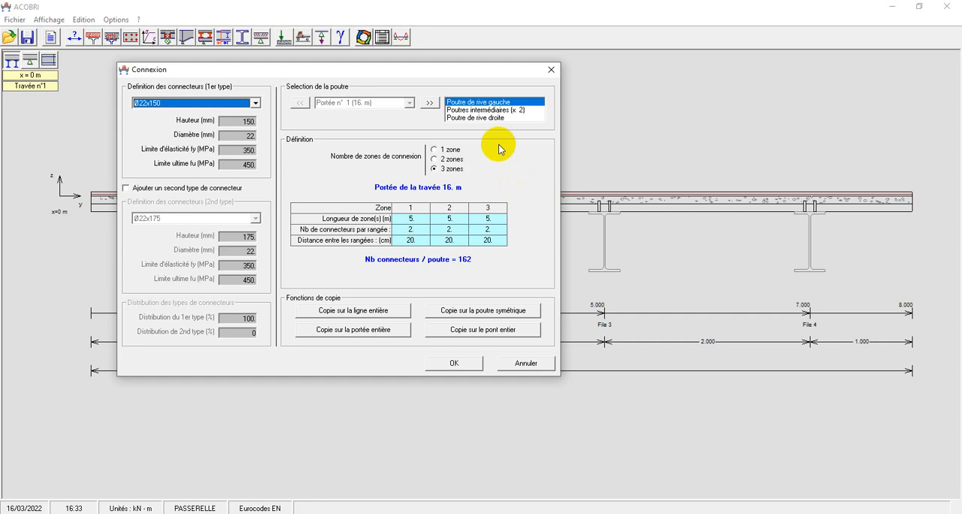
# Use 3 connection zones for the edge beam, copy the definition to the entire bridge, and apply the connection settings.
pyautogui.click(433, 150)
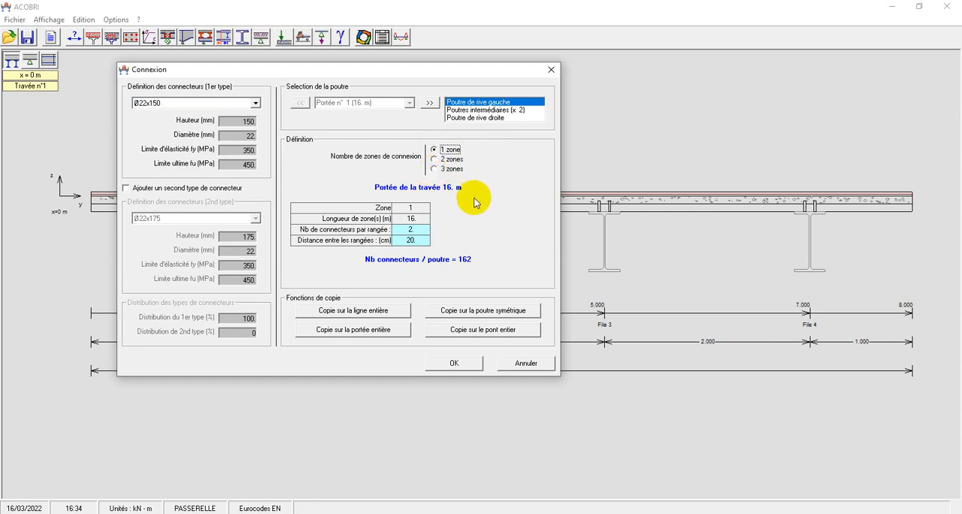
pyautogui.click(434, 168)
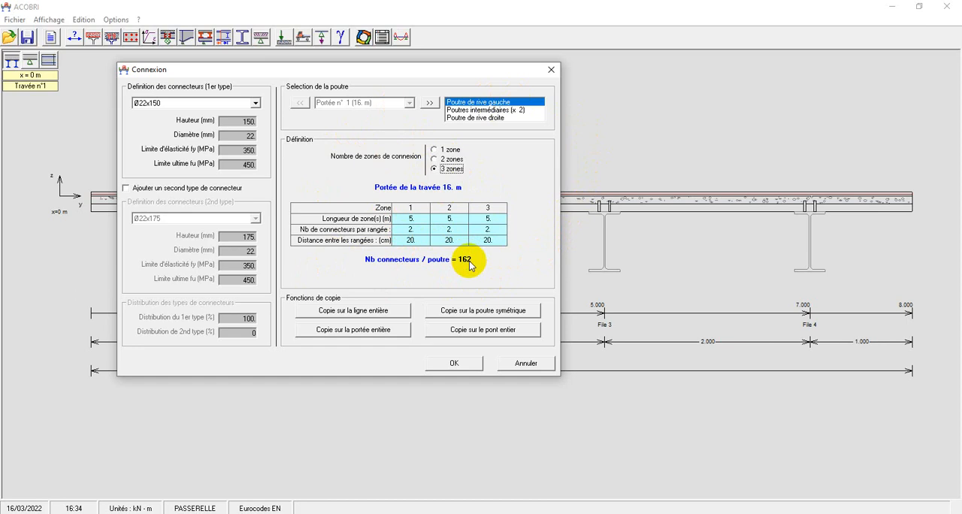
pyautogui.click(473, 332)
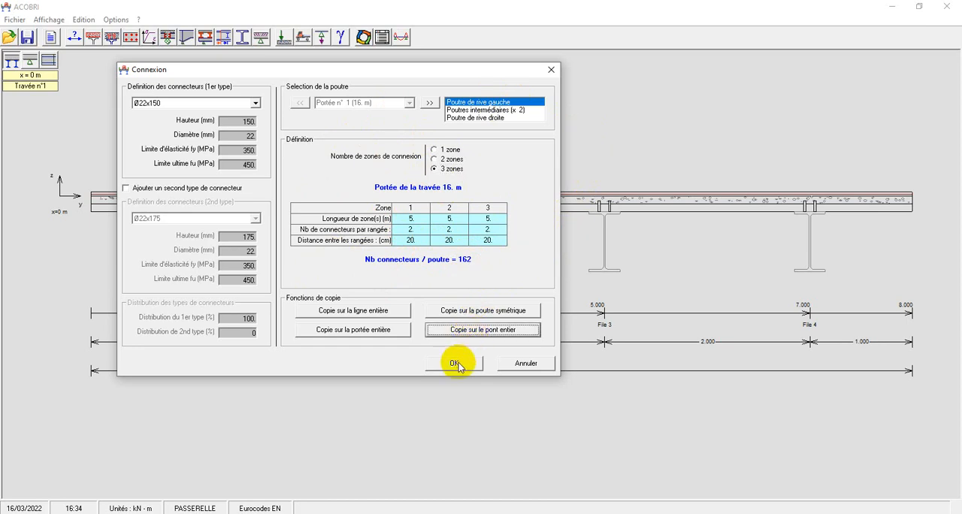
pyautogui.click(454, 363)
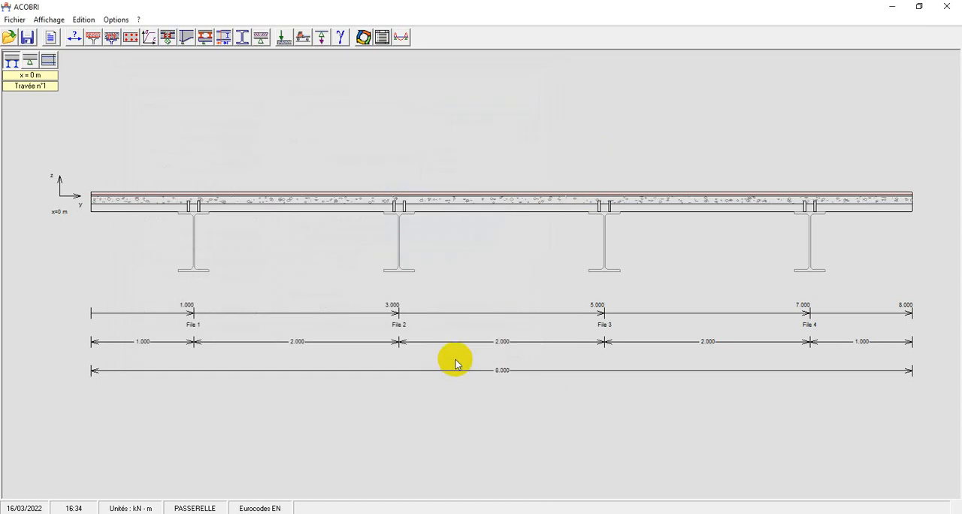
# Set the slab reinforcement's bar diameter to 12 mm in both the upper and lower layers.
pyautogui.click(129, 38)
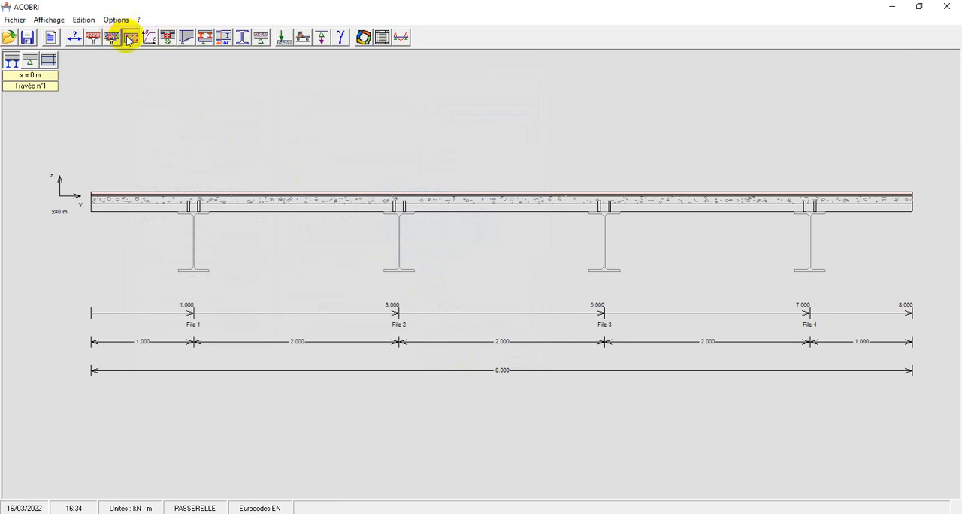
pyautogui.moveTo(413, 125); pyautogui.dragTo(273, 76)
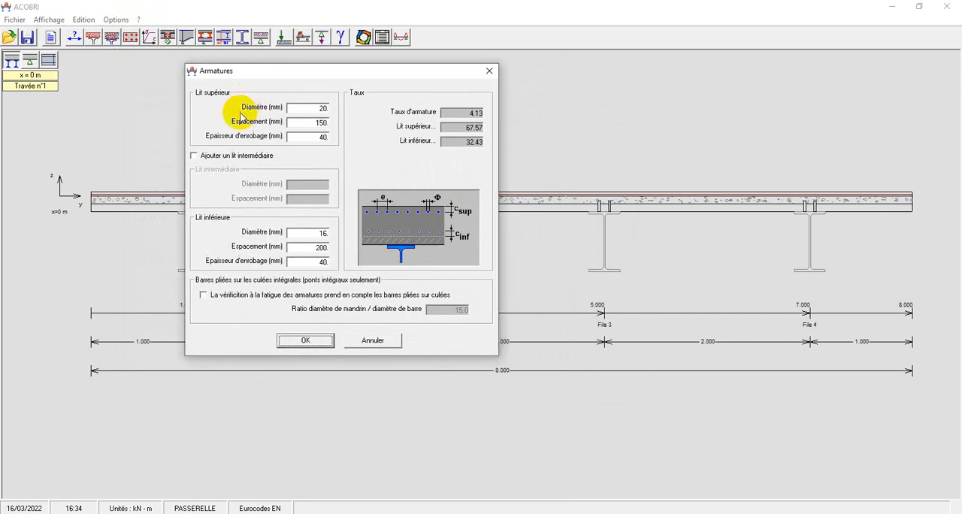
pyautogui.doubleClick(319, 108)
pyautogui.press('BackSpace')
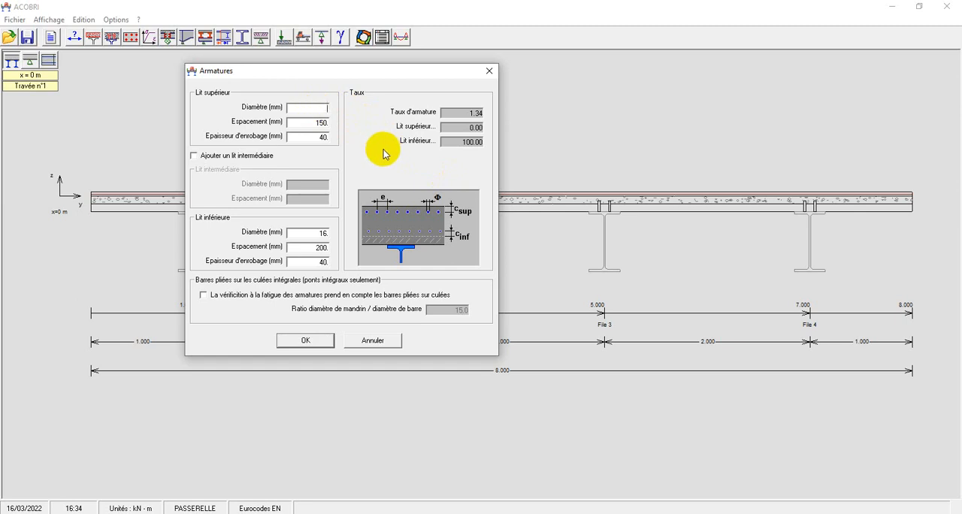
pyautogui.write('1')
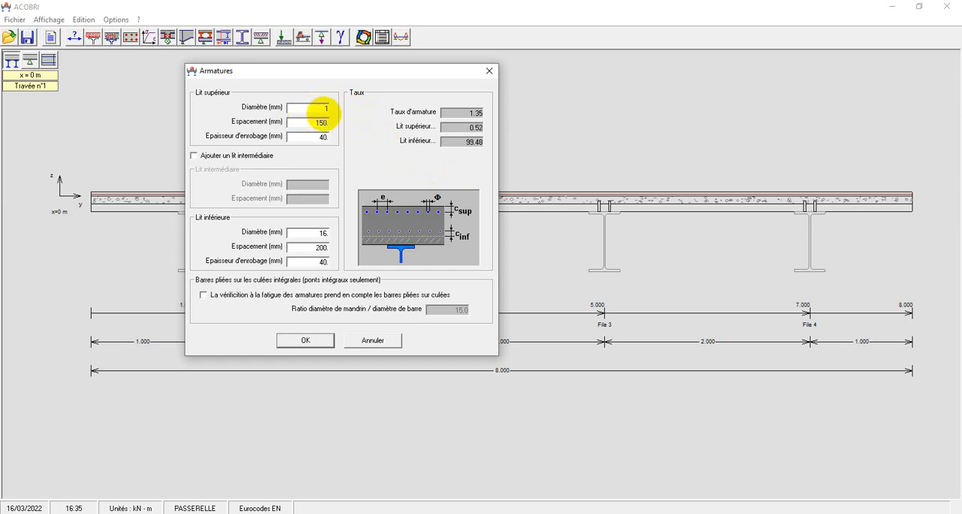
pyautogui.write('2')
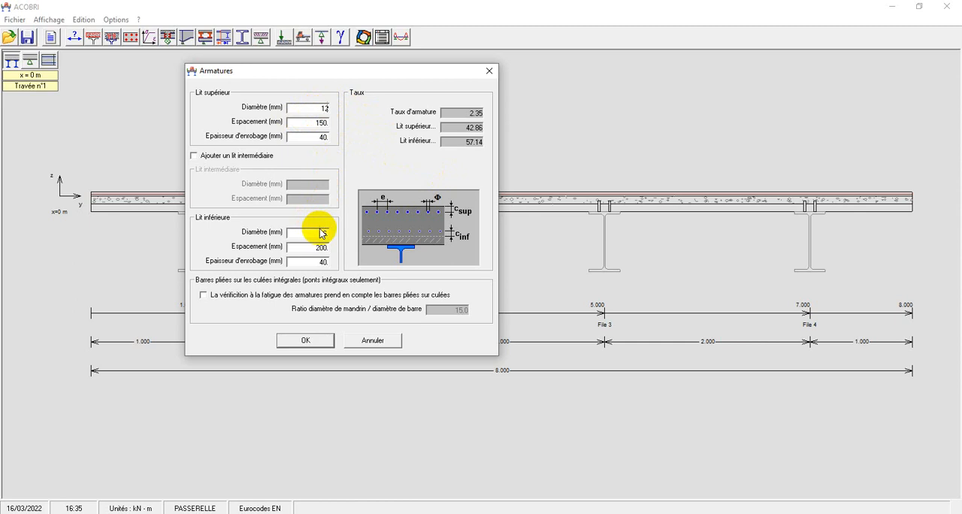
pyautogui.click(321, 233)
pyautogui.moveTo(317, 233); pyautogui.dragTo(345, 236)
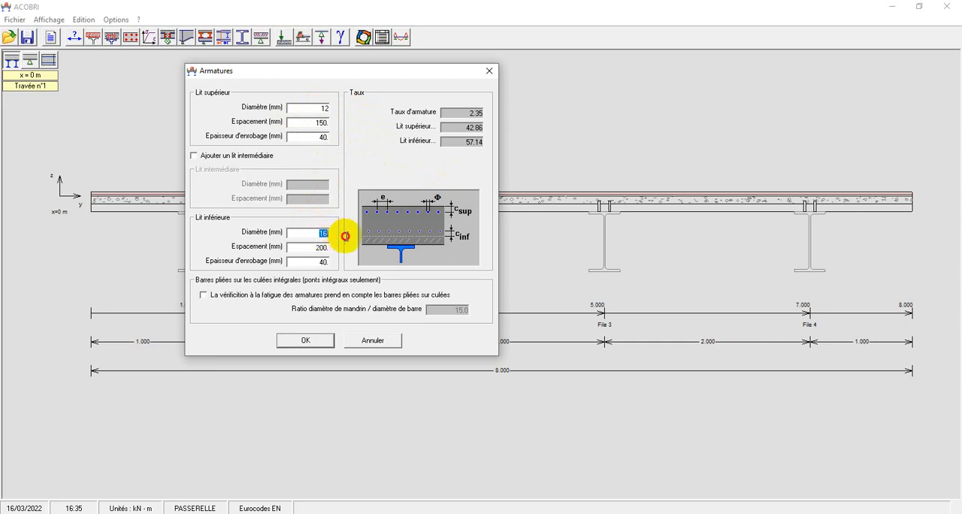
pyautogui.write('12')
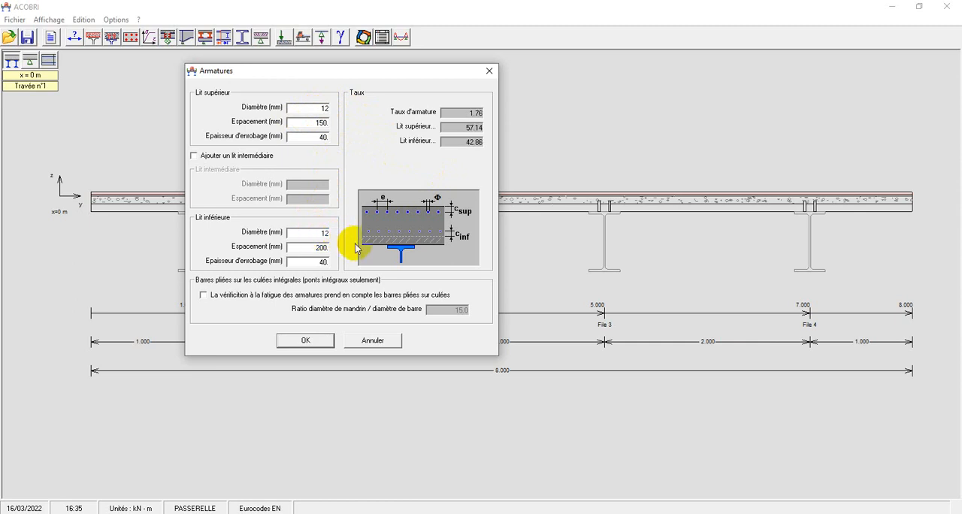
# Set the lower reinforcement layer's bar spacing to 150 mm, matching the upper layer.
pyautogui.click(315, 122)
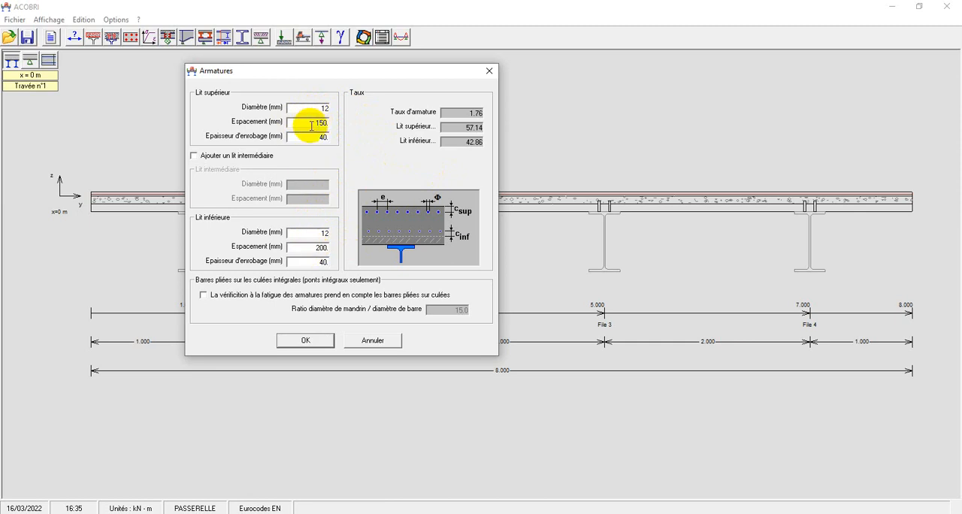
pyautogui.moveTo(316, 123); pyautogui.dragTo(341, 133)
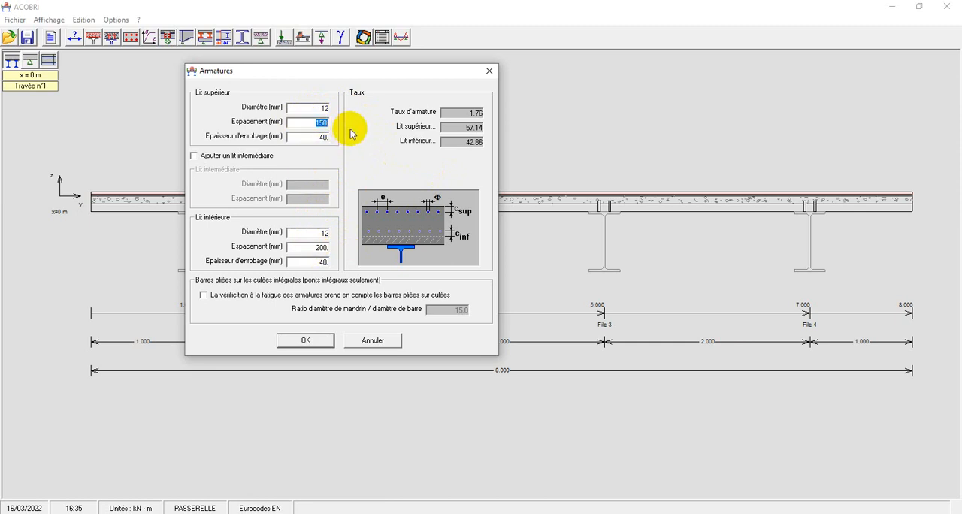
pyautogui.moveTo(316, 248); pyautogui.dragTo(342, 250)
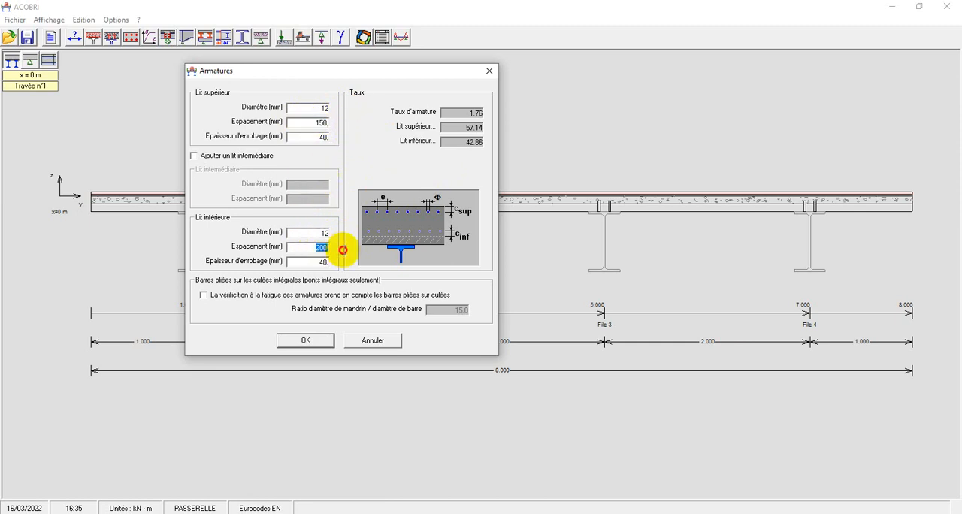
pyautogui.write('150.')
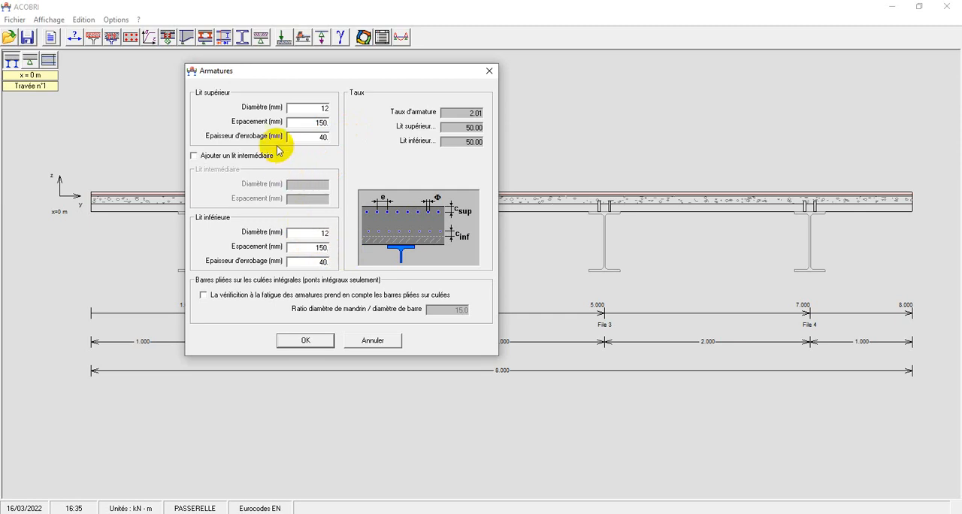
# Set the concrete cover to 30 mm for both reinforcement layers and apply the reinforcement settings.
pyautogui.moveTo(310, 137); pyautogui.dragTo(326, 137)
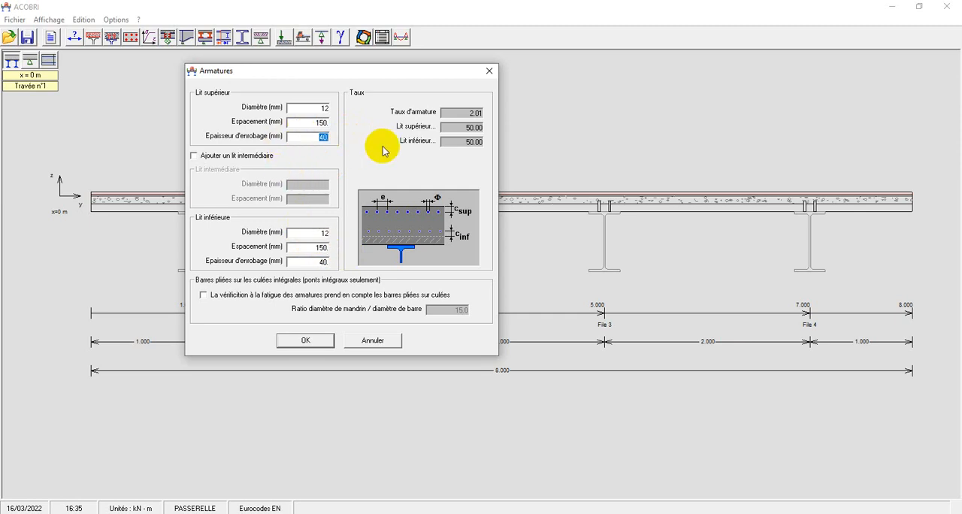
pyautogui.write('30')
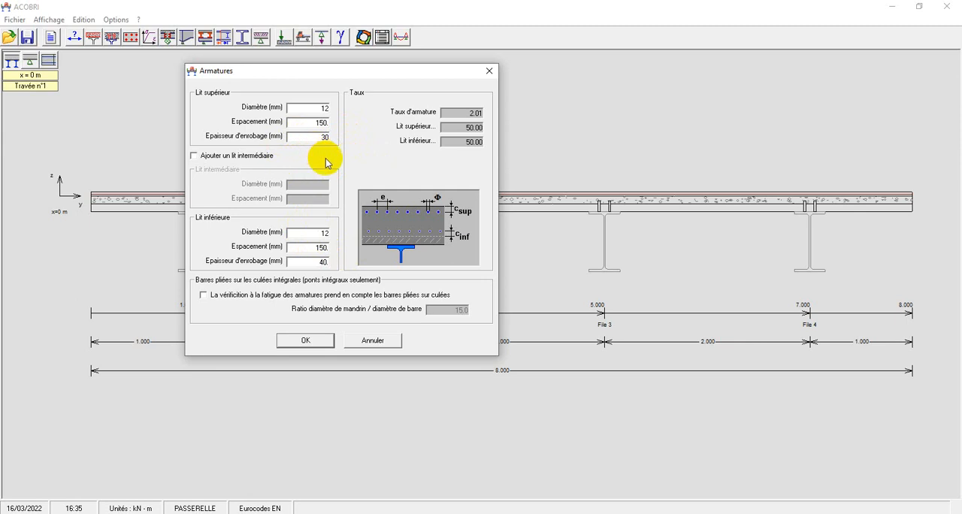
pyautogui.moveTo(318, 137); pyautogui.dragTo(335, 135)
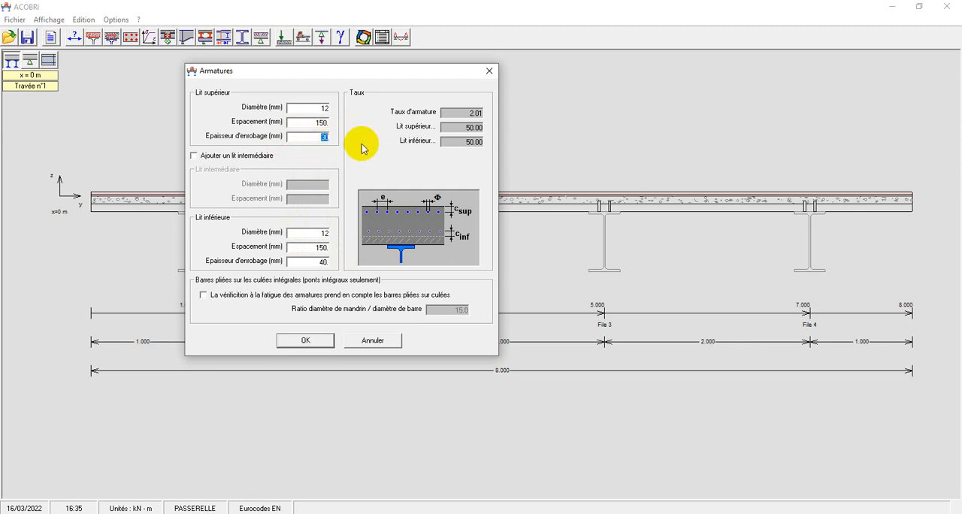
pyautogui.moveTo(319, 262); pyautogui.dragTo(342, 268)
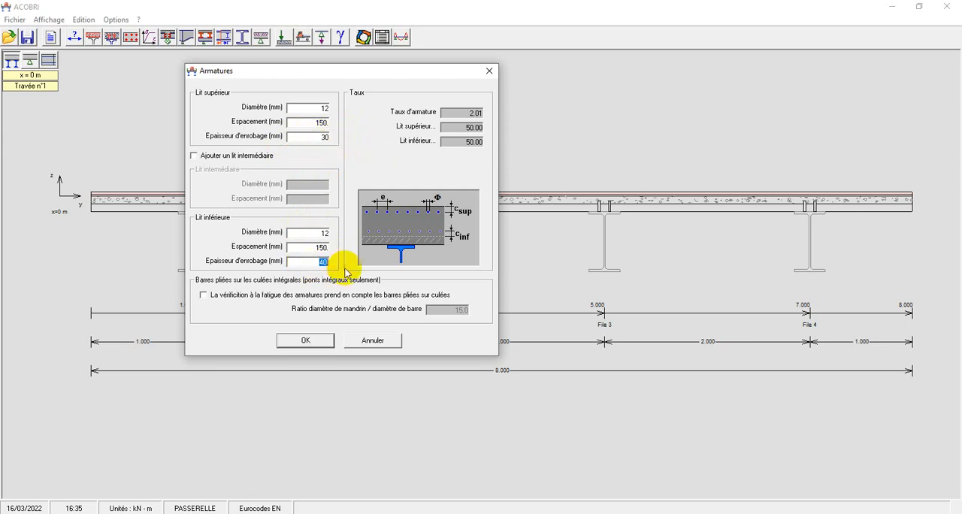
pyautogui.write('30')
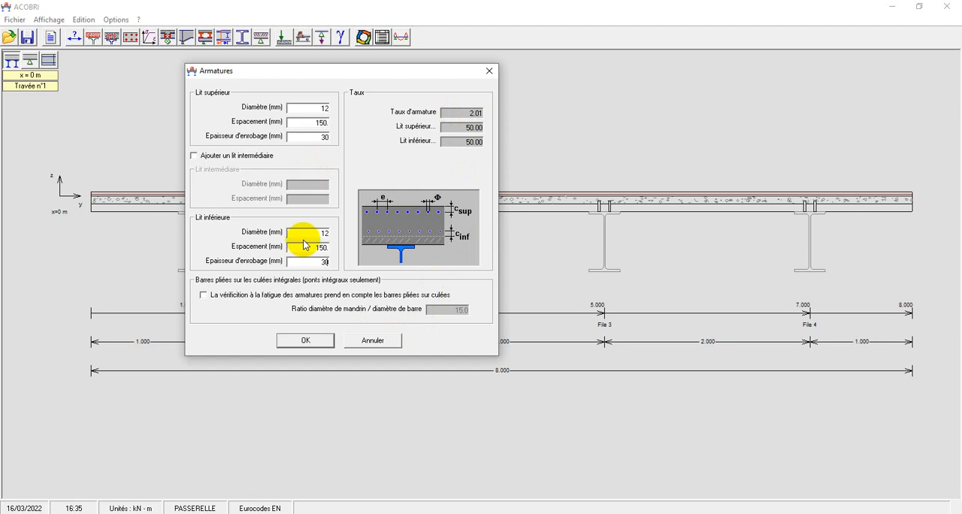
pyautogui.click(304, 342)
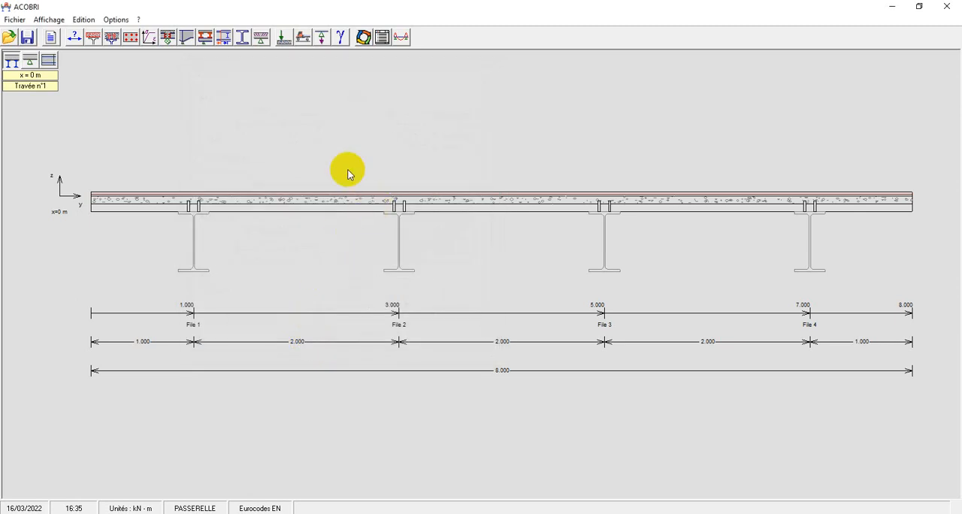
# Review the saved slab reinforcement settings and close them without changes.
pyautogui.click(132, 36)
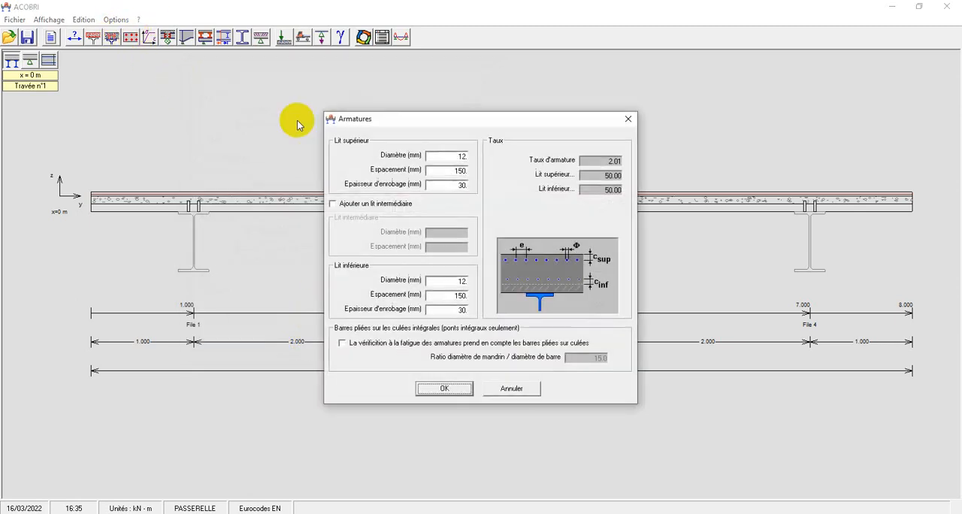
pyautogui.moveTo(358, 130); pyautogui.dragTo(255, 125)
pyautogui.click(524, 118)
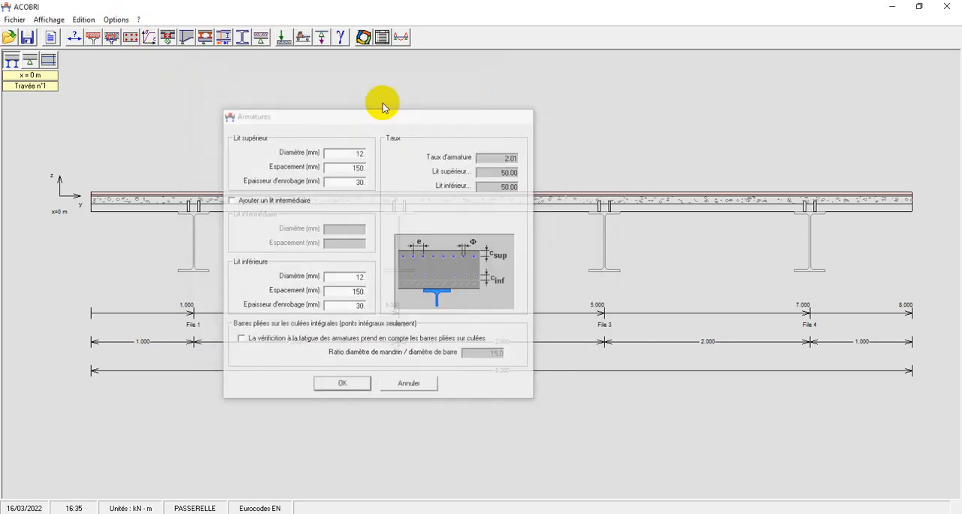
# In the material settings, choose grade S355 for the beam steel and class C30/37 for the concrete.
pyautogui.click(153, 37)
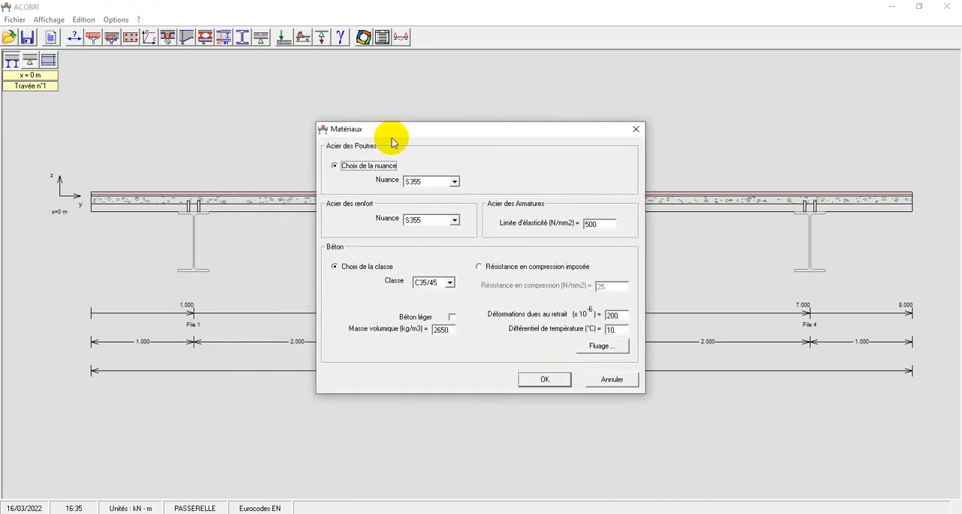
pyautogui.moveTo(367, 132); pyautogui.dragTo(211, 63)
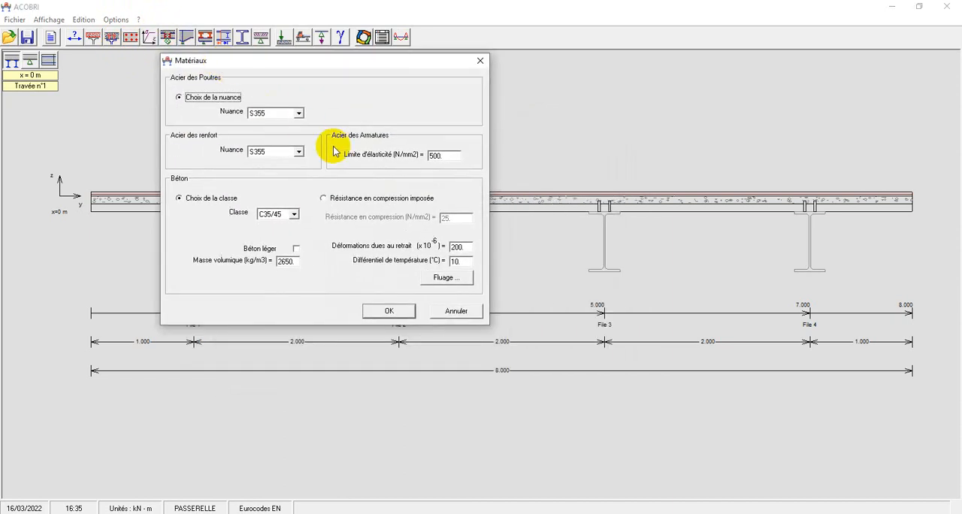
pyautogui.click(299, 113)
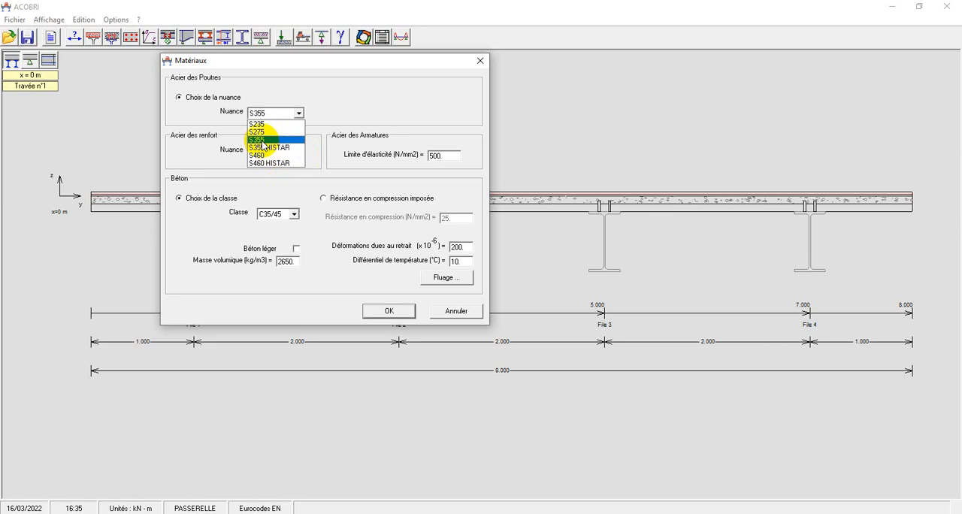
pyautogui.click(263, 140)
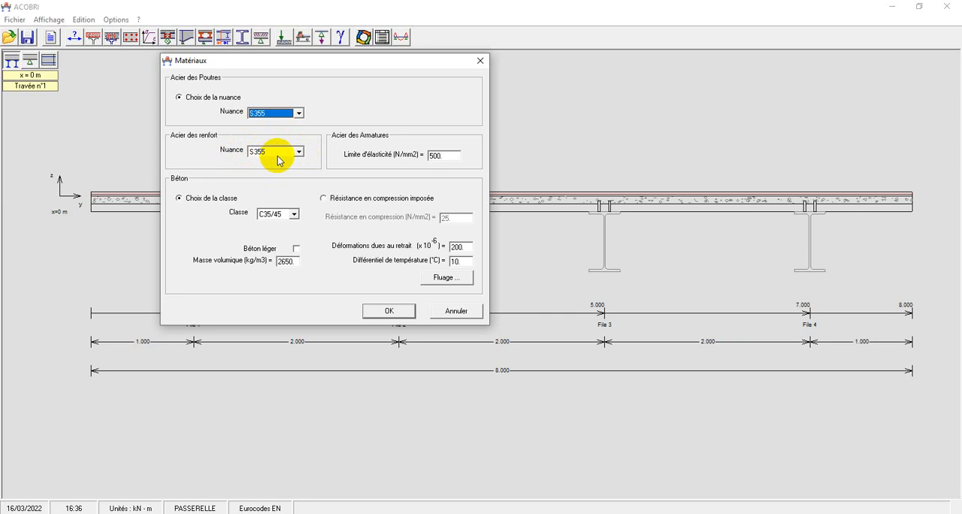
pyautogui.click(295, 214)
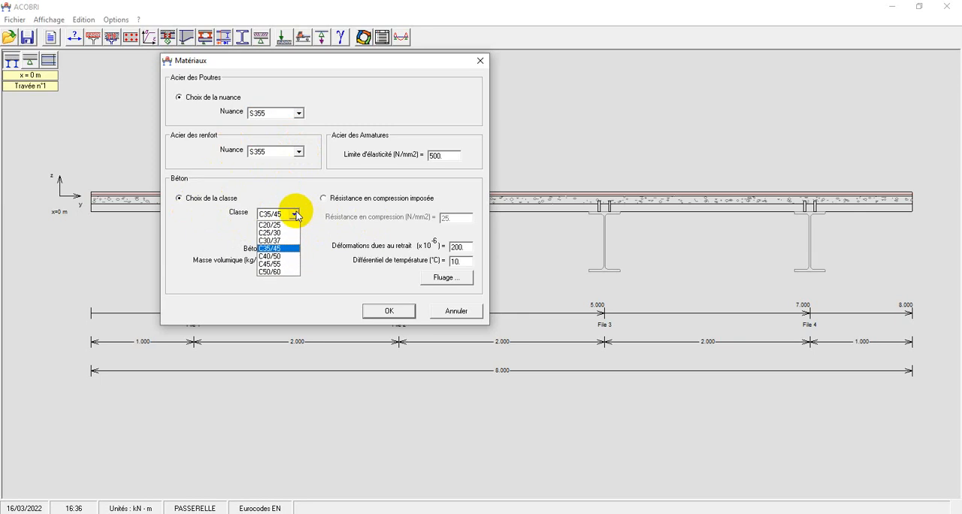
pyautogui.click(267, 241)
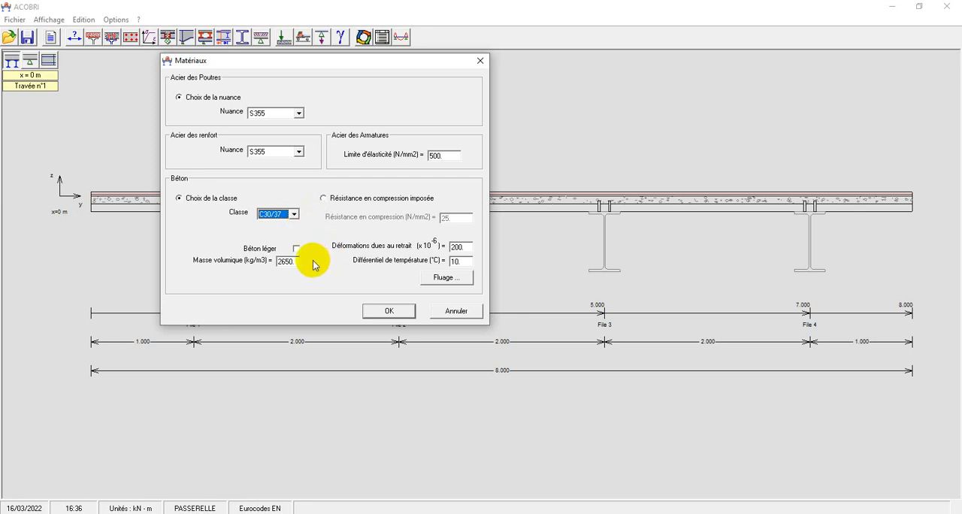
# Define the concrete by an imposed compressive strength of 30 N/mm2 and apply the material settings.
pyautogui.click(323, 198)
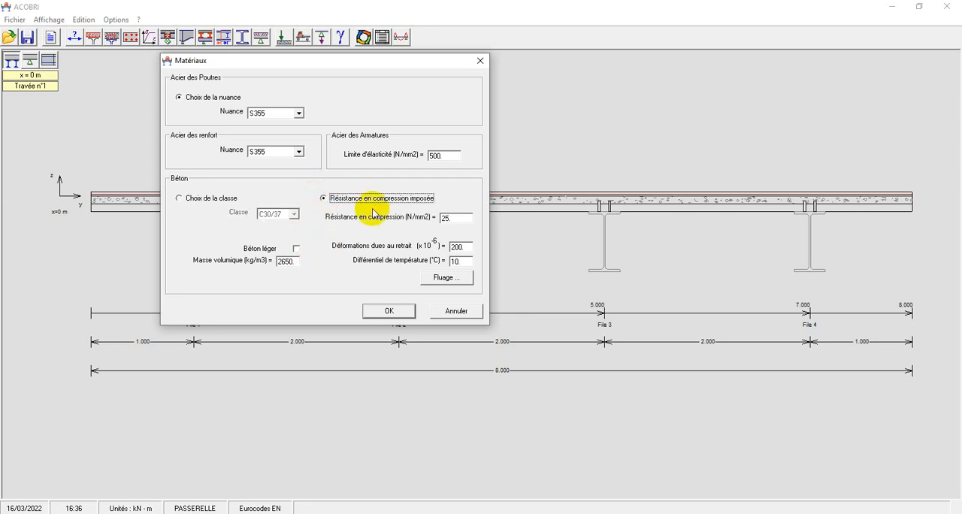
pyautogui.doubleClick(448, 218)
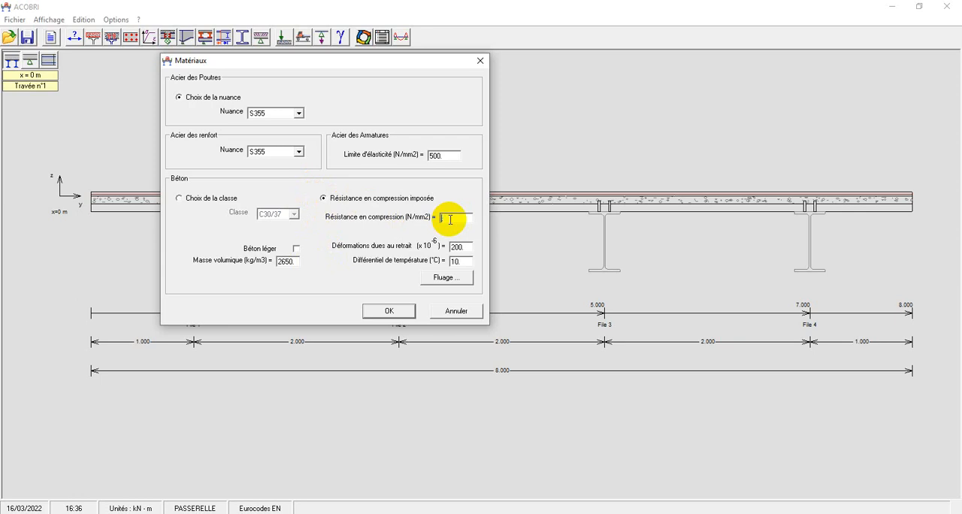
pyautogui.write('30.')
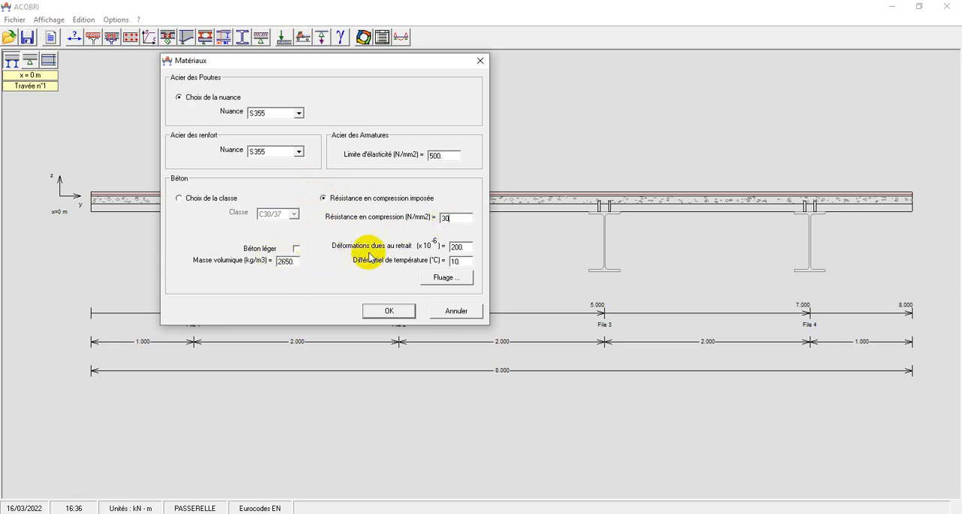
pyautogui.click(387, 311)
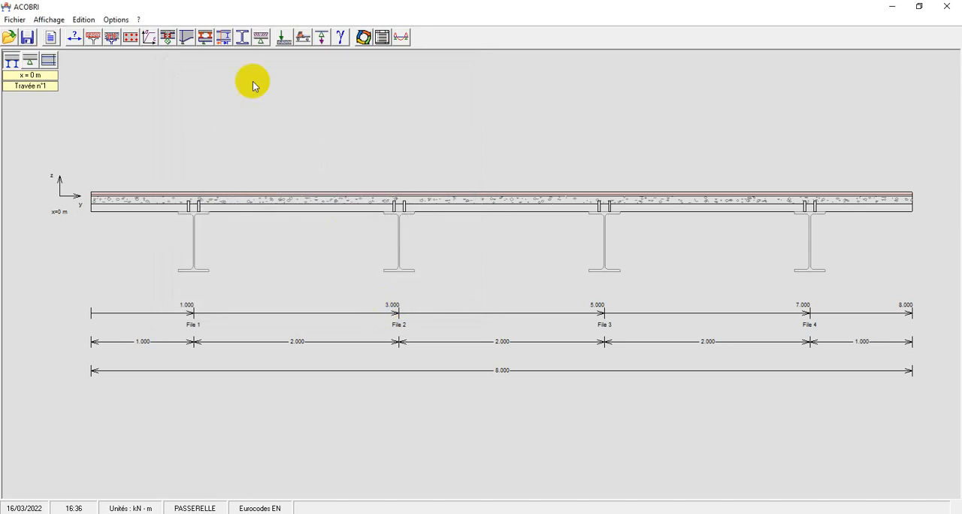
# Review the support connections and accept a perfectly hinged support at the origin abutment.
pyautogui.click(187, 37)
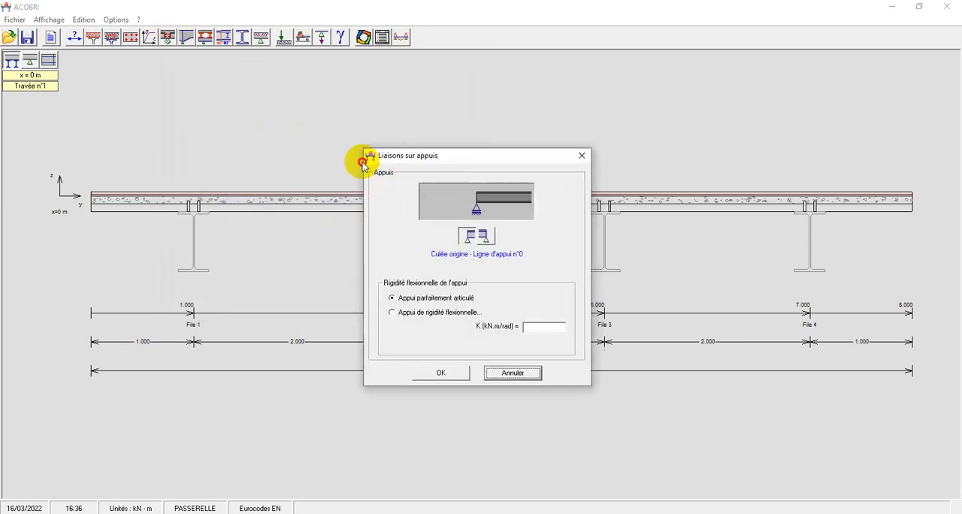
pyautogui.moveTo(361, 158); pyautogui.dragTo(266, 101)
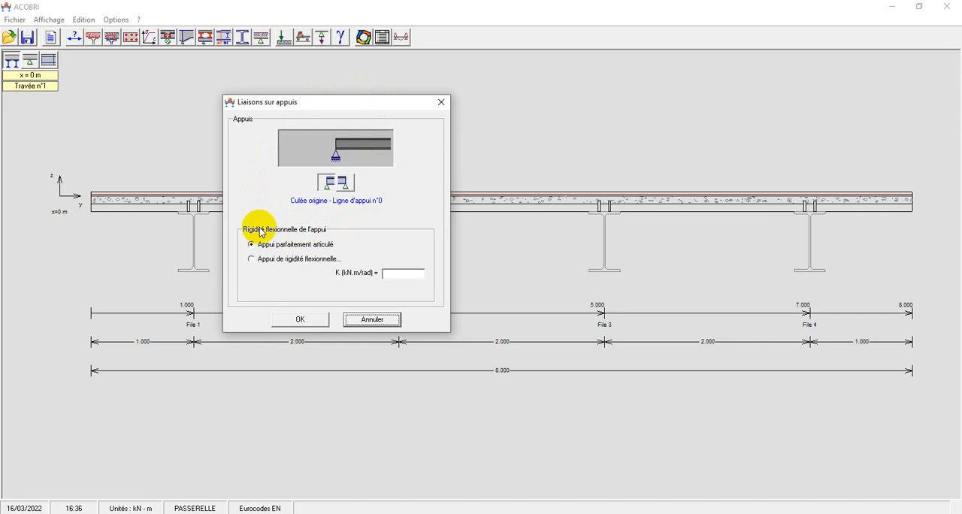
pyautogui.click(305, 318)
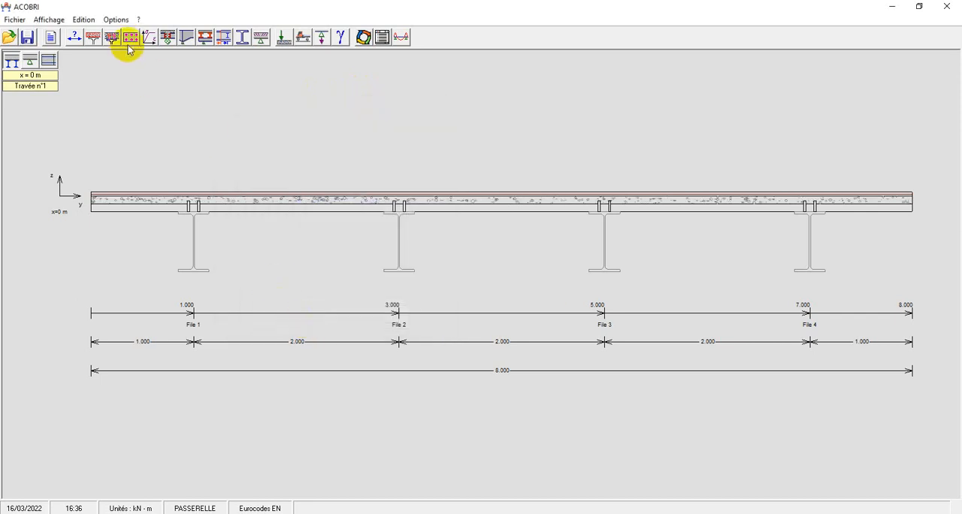
# Add haunches at both the left and right supports of span 1 and apply them.
pyautogui.click(184, 37)
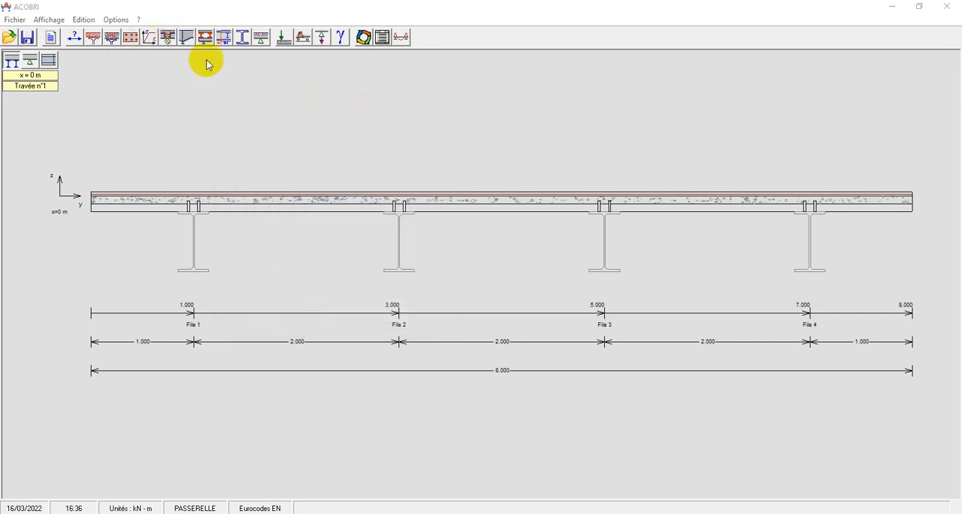
pyautogui.moveTo(424, 133); pyautogui.dragTo(129, 75)
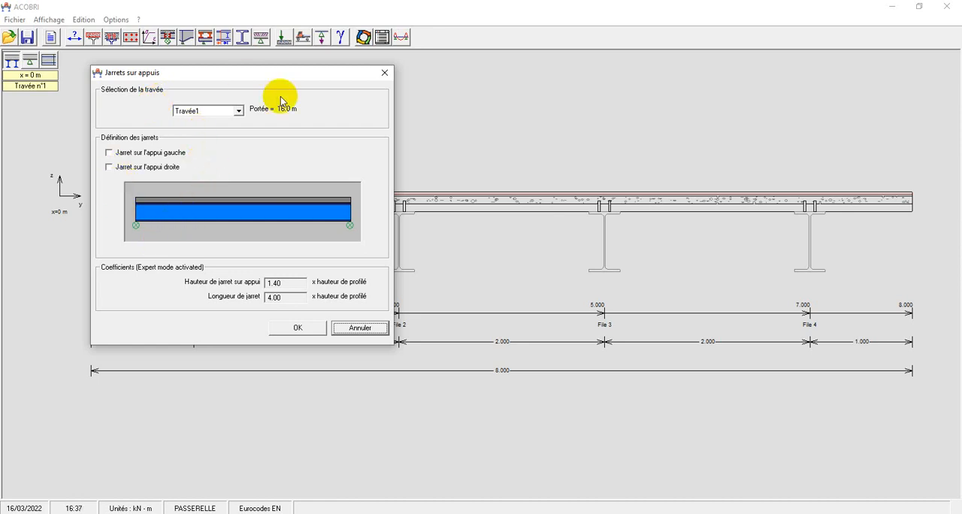
pyautogui.click(109, 153)
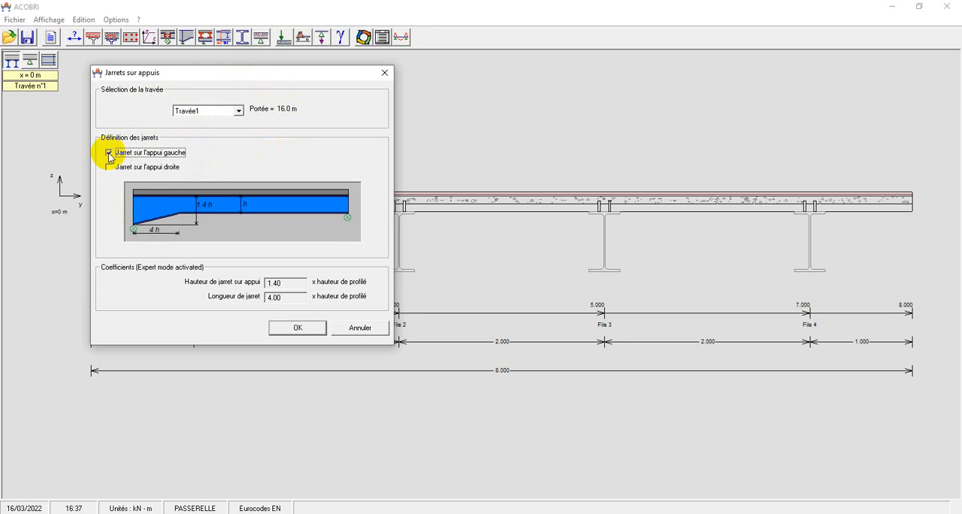
pyautogui.click(109, 167)
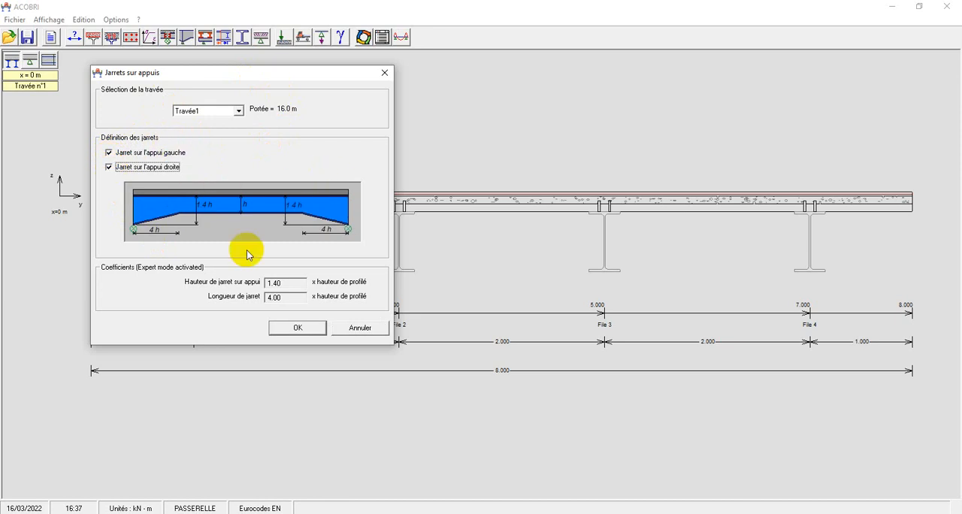
pyautogui.click(298, 329)
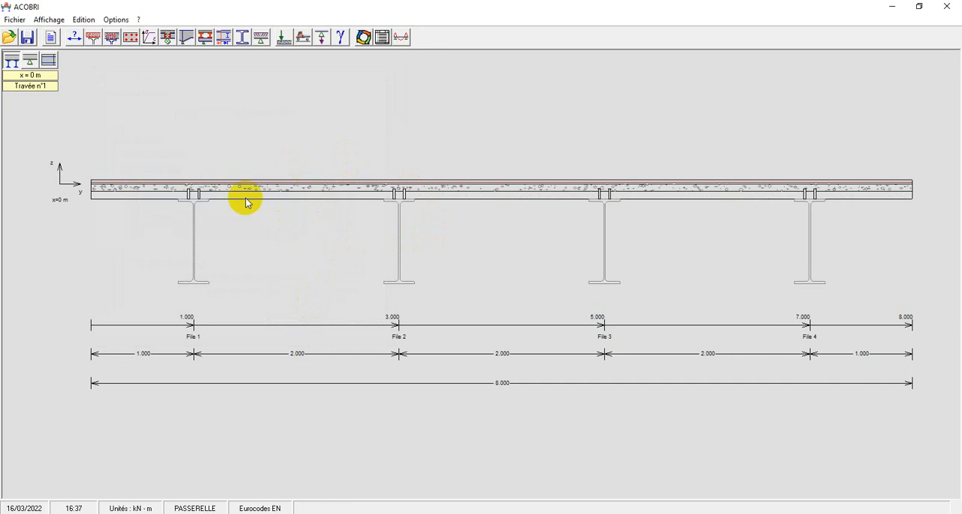
# Accept the support beam settings with the beams resting directly on the first abutment.
pyautogui.click(203, 37)
pyautogui.moveTo(381, 129); pyautogui.dragTo(157, 40)
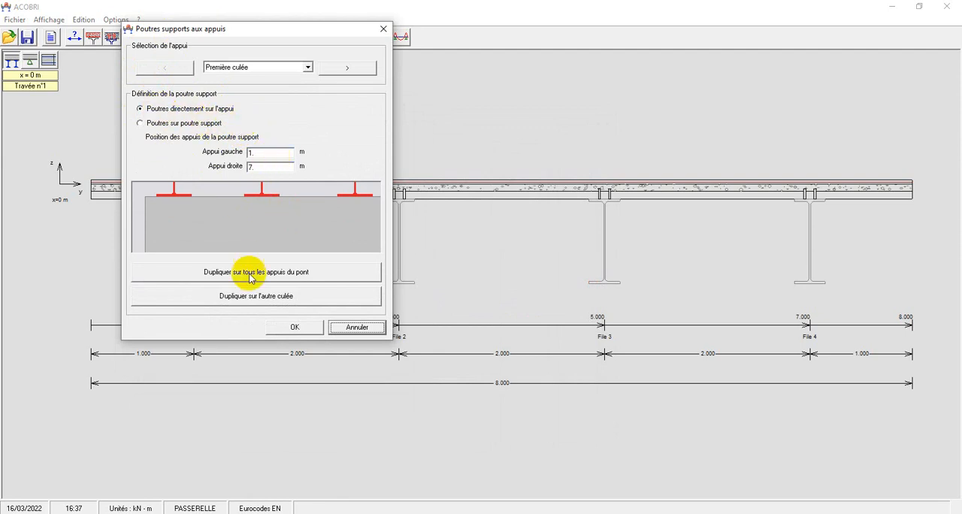
pyautogui.click(282, 329)
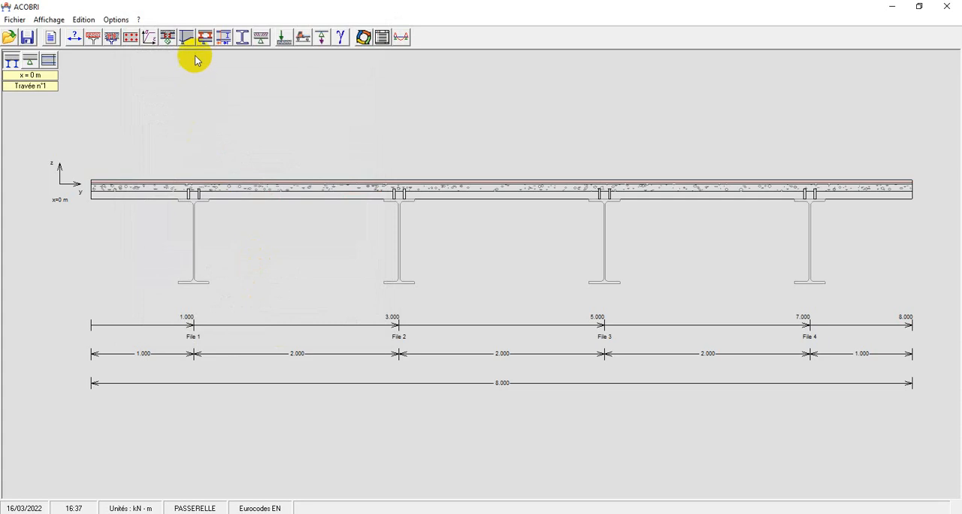
# Add two cross-beams to span 1 and position the first one at 5 m.
pyautogui.click(222, 38)
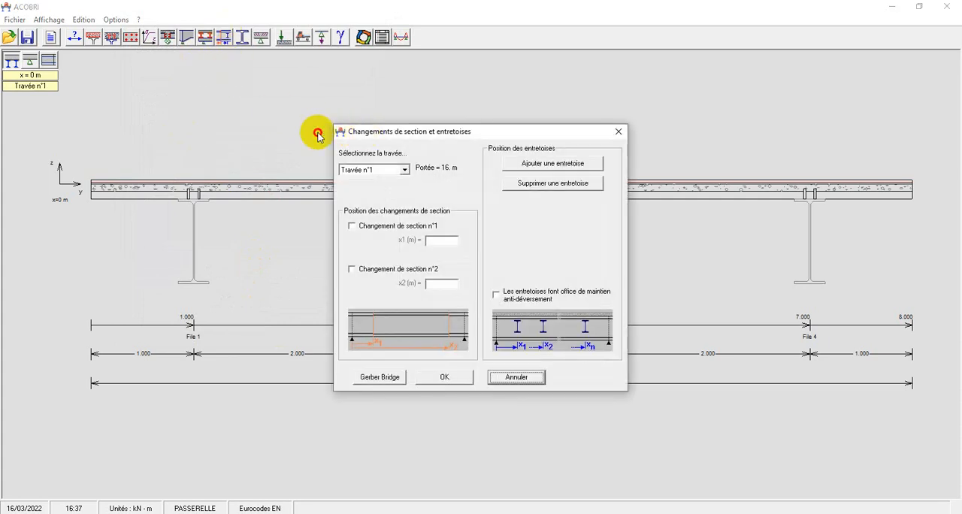
pyautogui.moveTo(344, 134); pyautogui.dragTo(122, 75)
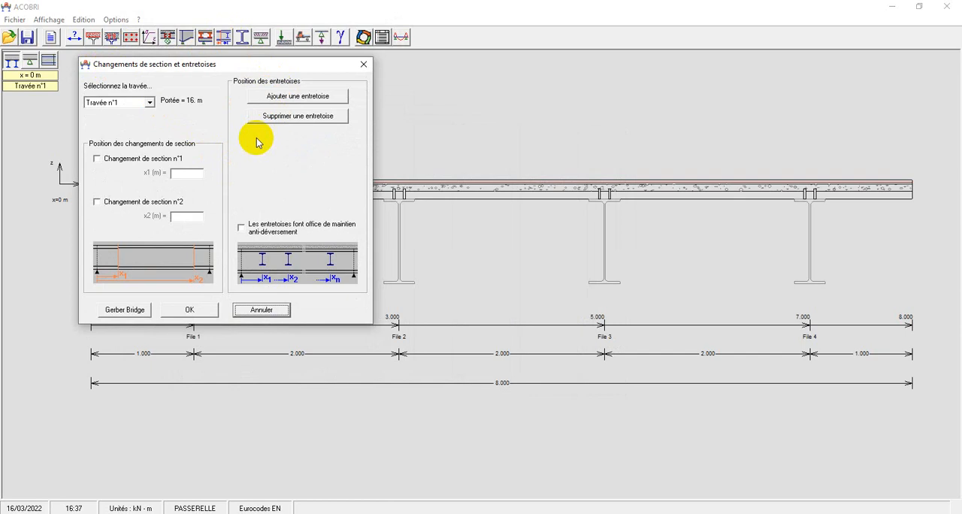
pyautogui.click(295, 96)
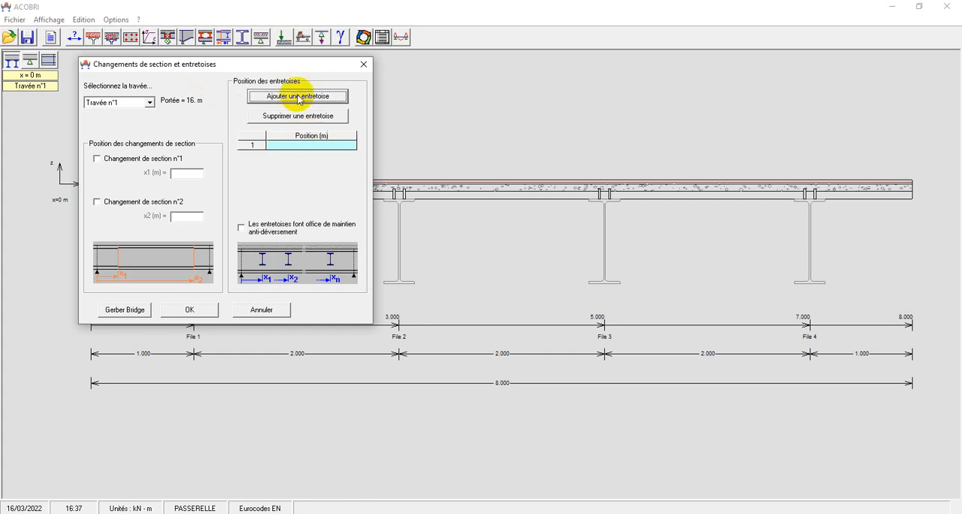
pyautogui.click(297, 98)
pyautogui.click(293, 145)
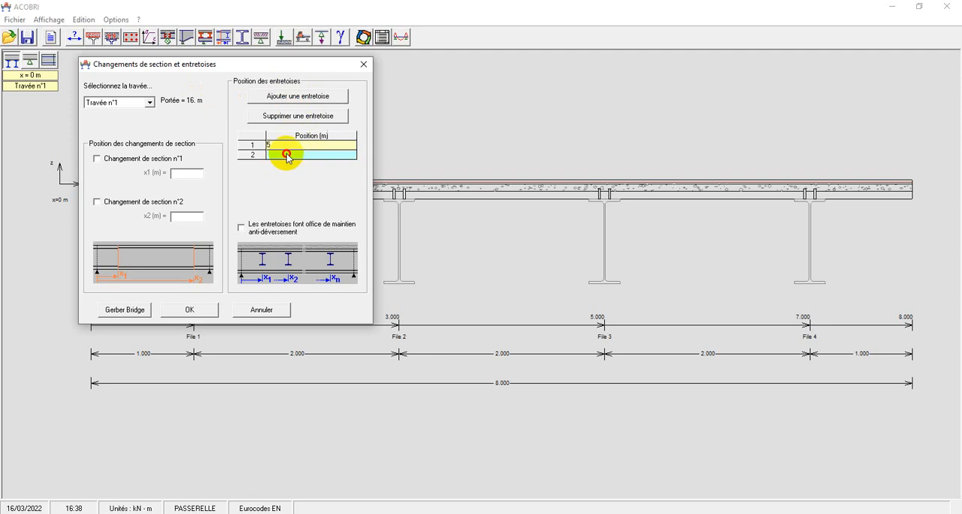
# Position the second cross-beam at 10 m and apply the cross-beam settings.
pyautogui.click(288, 154)
pyautogui.write('10')
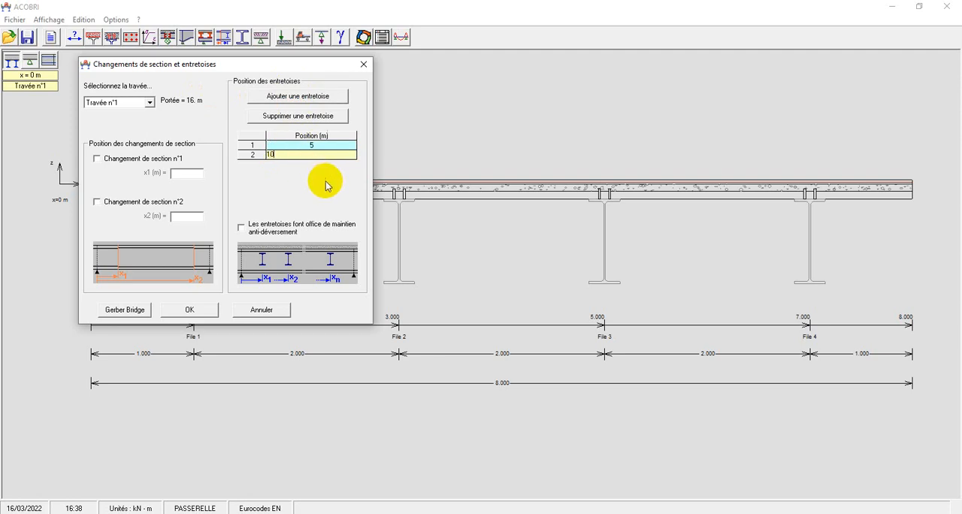
pyautogui.click(299, 184)
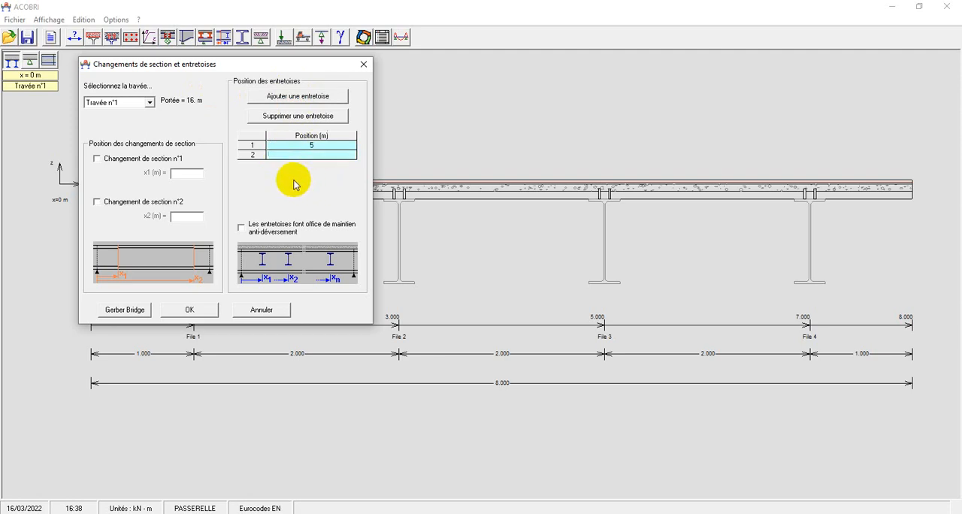
pyautogui.click(280, 155)
pyautogui.write('10')
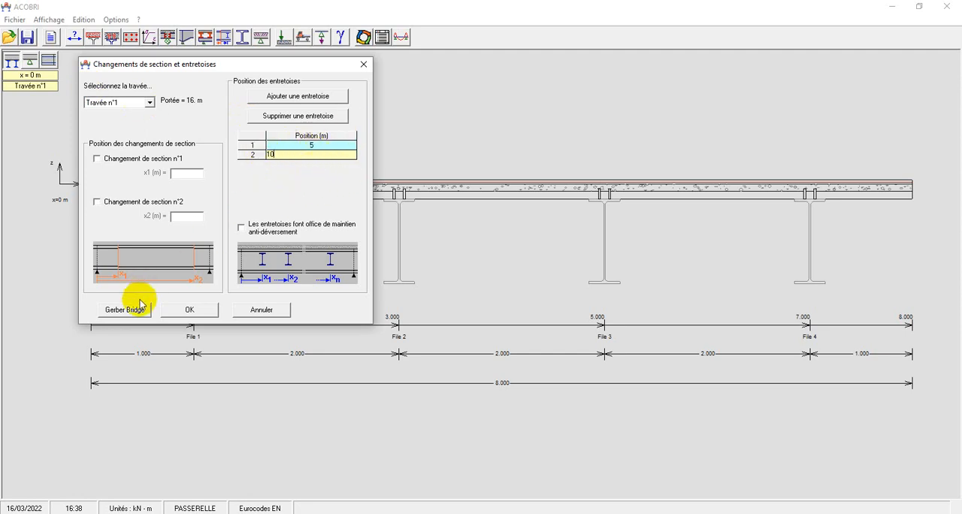
pyautogui.click(195, 310)
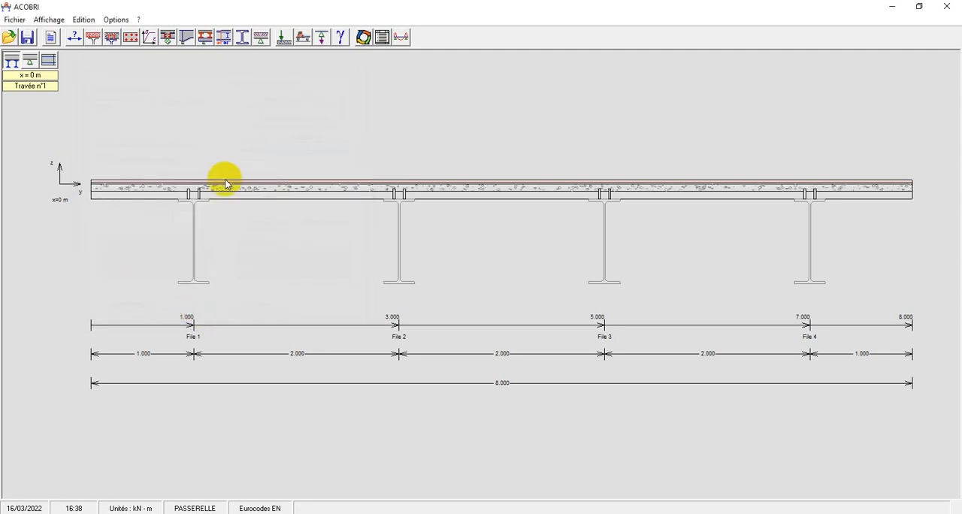
# Assign the HE 320 B profile from the HE+HL range to the edge beams in files 1 and 4 of span 1.
pyautogui.click(240, 41)
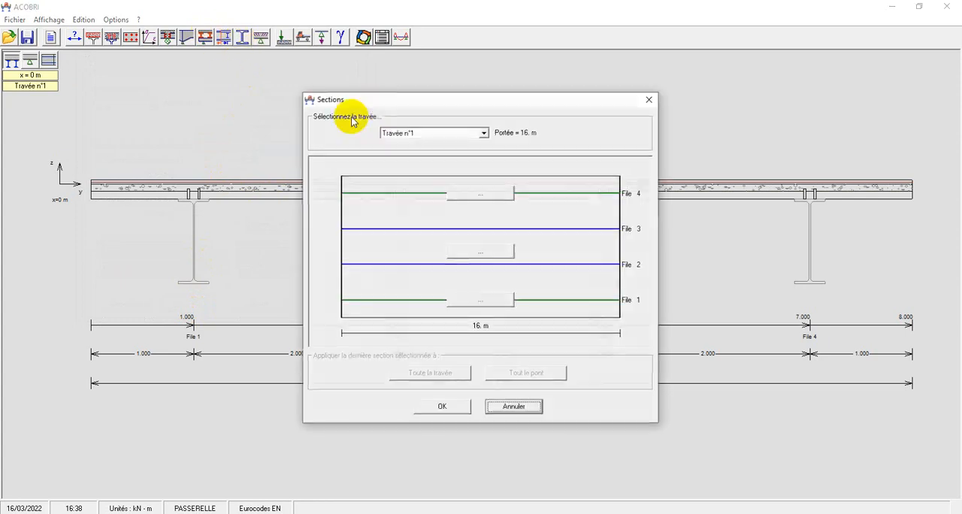
pyautogui.moveTo(369, 100); pyautogui.dragTo(211, 40)
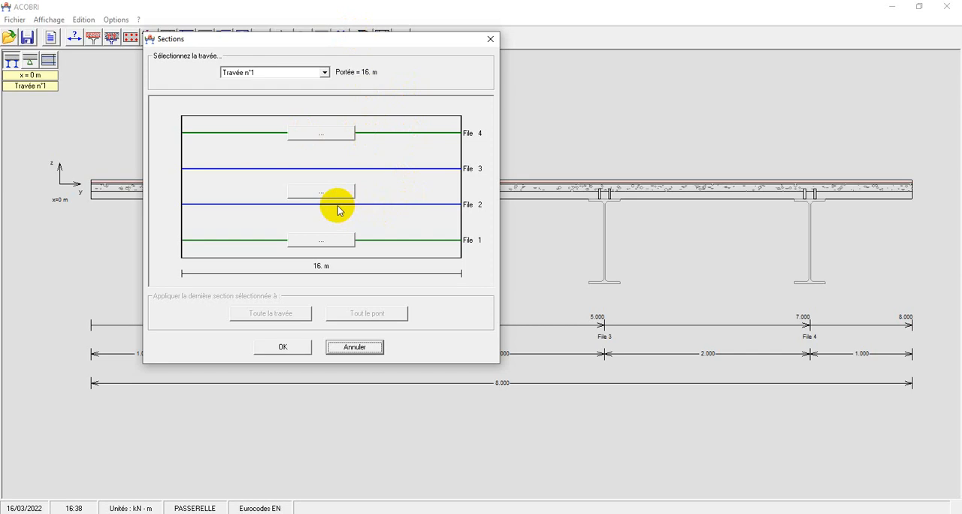
pyautogui.click(315, 131)
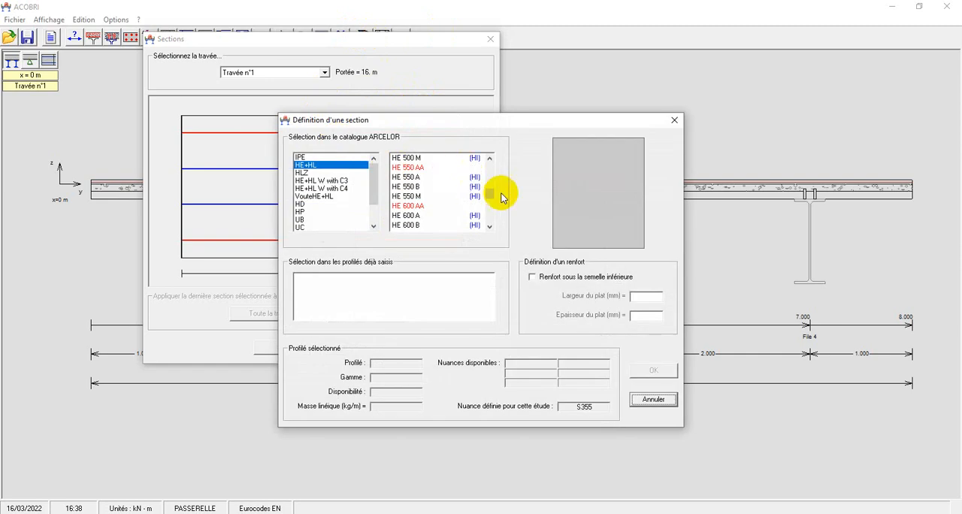
pyautogui.moveTo(494, 192); pyautogui.dragTo(489, 161)
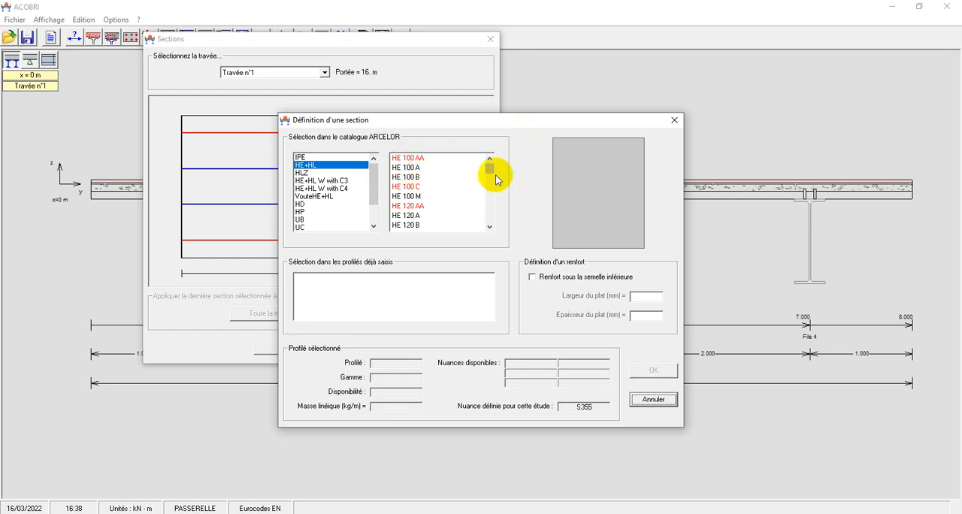
pyautogui.moveTo(489, 167)
pyautogui.mouseDown()
pyautogui.moveTo(486, 209)
pyautogui.moveTo(489, 185)
pyautogui.mouseUp()
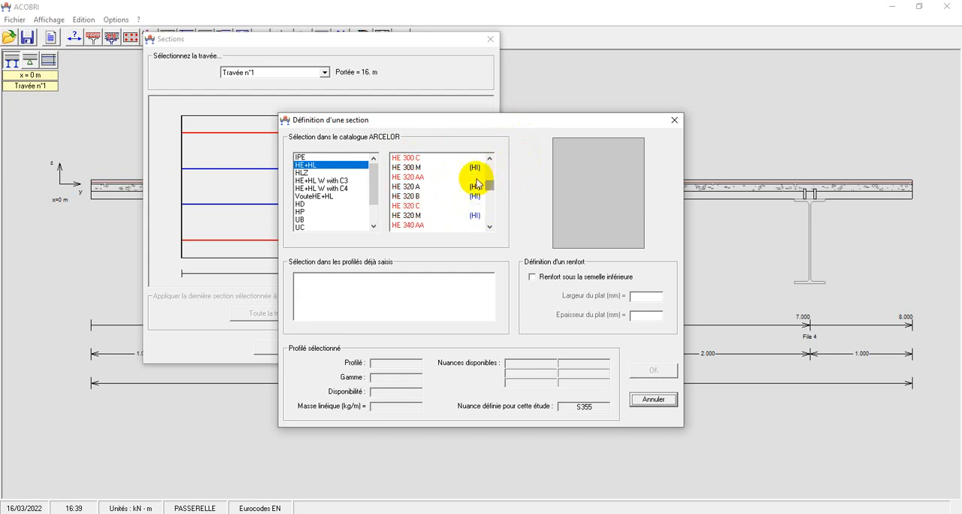
pyautogui.click(414, 198)
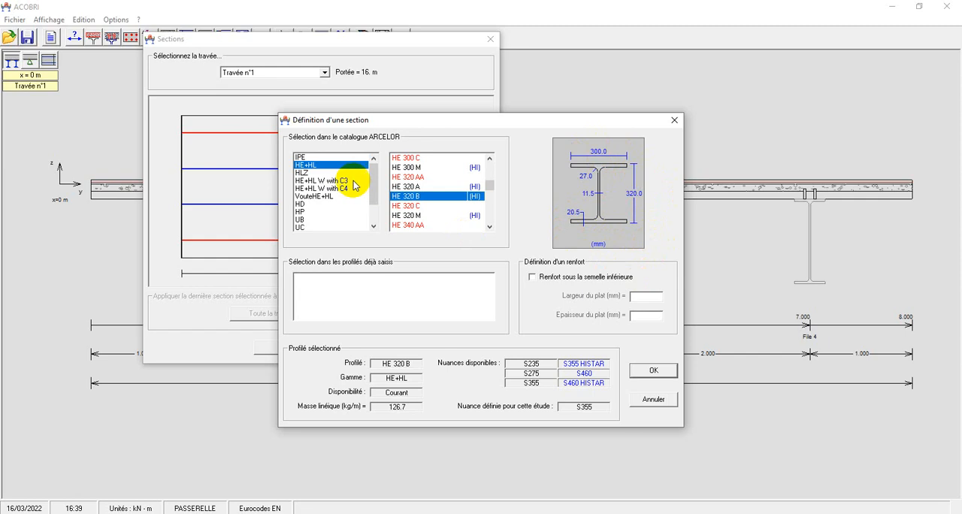
pyautogui.click(651, 370)
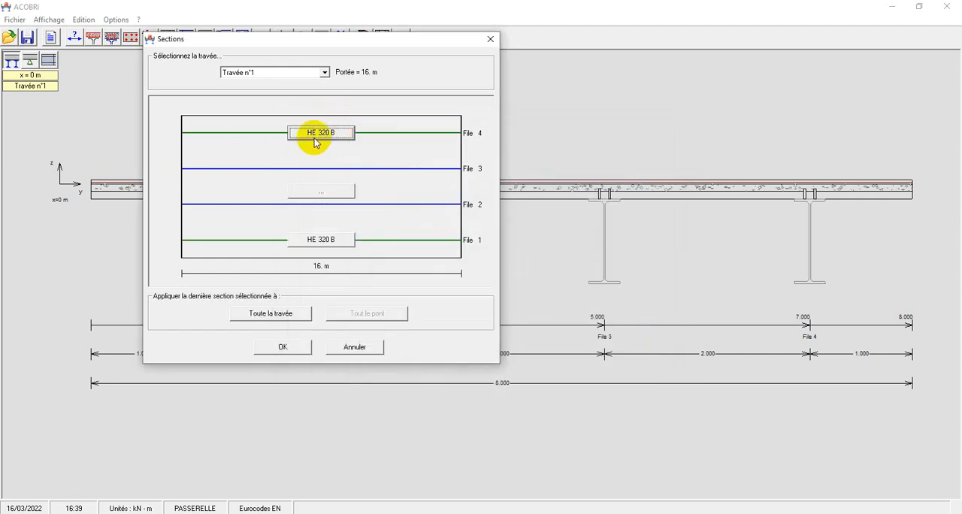
pyautogui.click(323, 192)
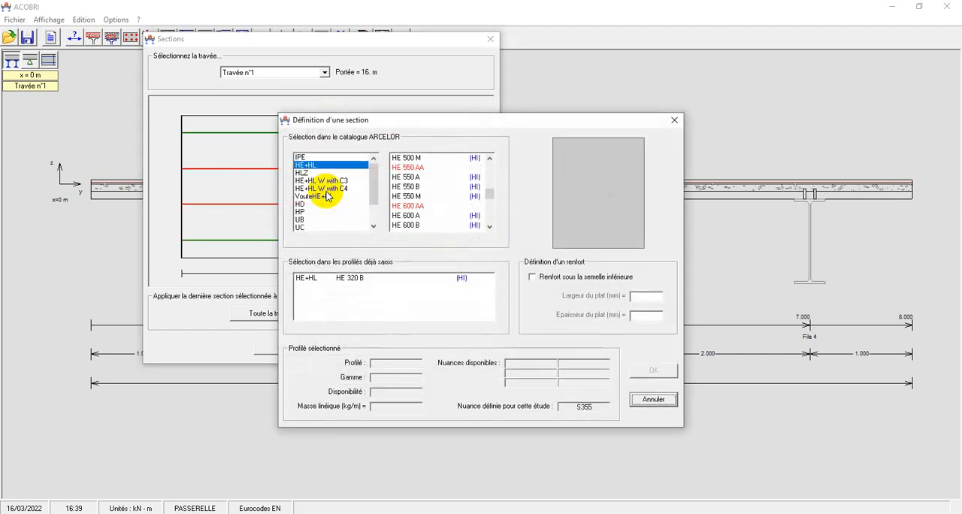
pyautogui.click(672, 121)
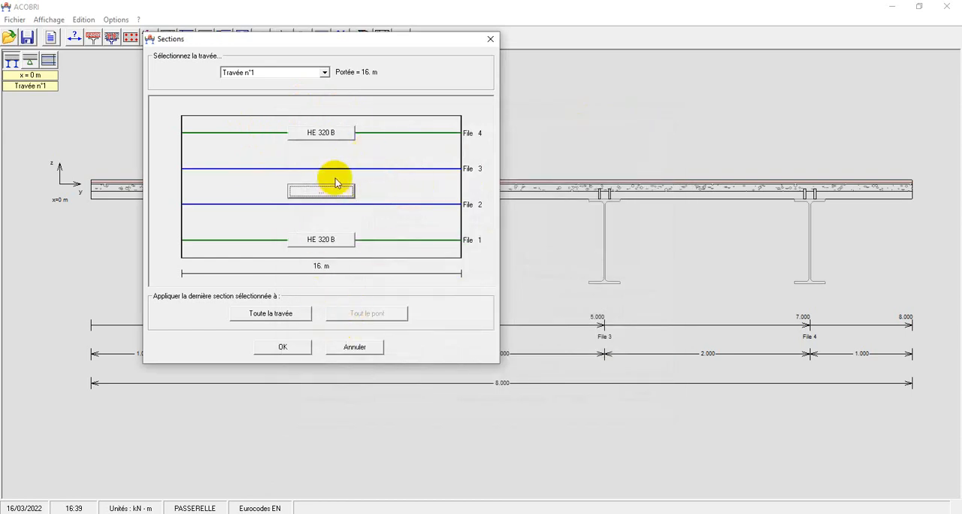
pyautogui.click(321, 191)
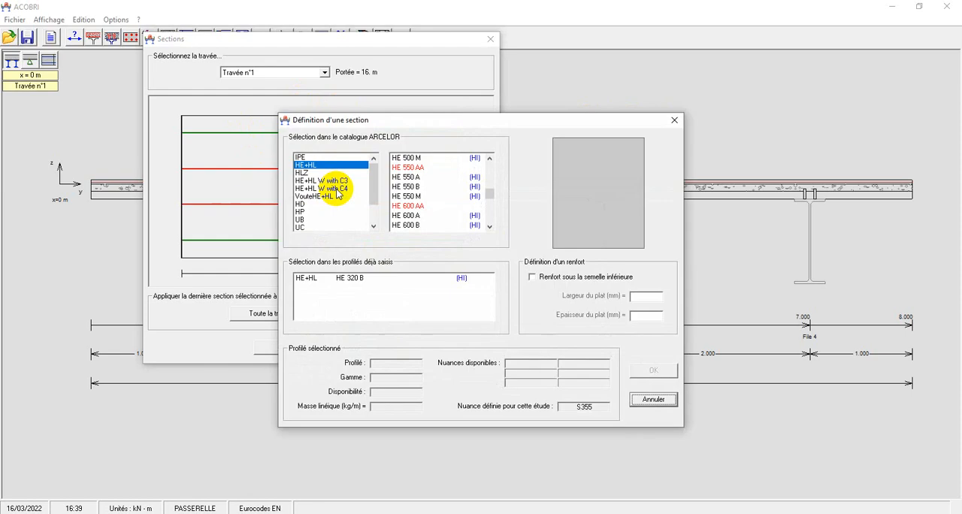
pyautogui.click(674, 121)
# Apply the last selected section, HE 320 B, to the whole span and accept the beam sections.
pyautogui.click(292, 312)
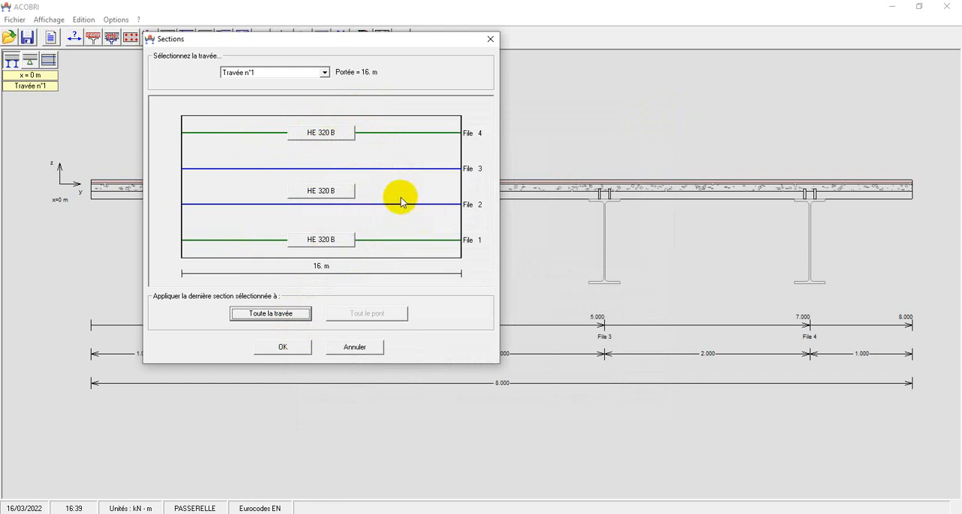
pyautogui.click(294, 345)
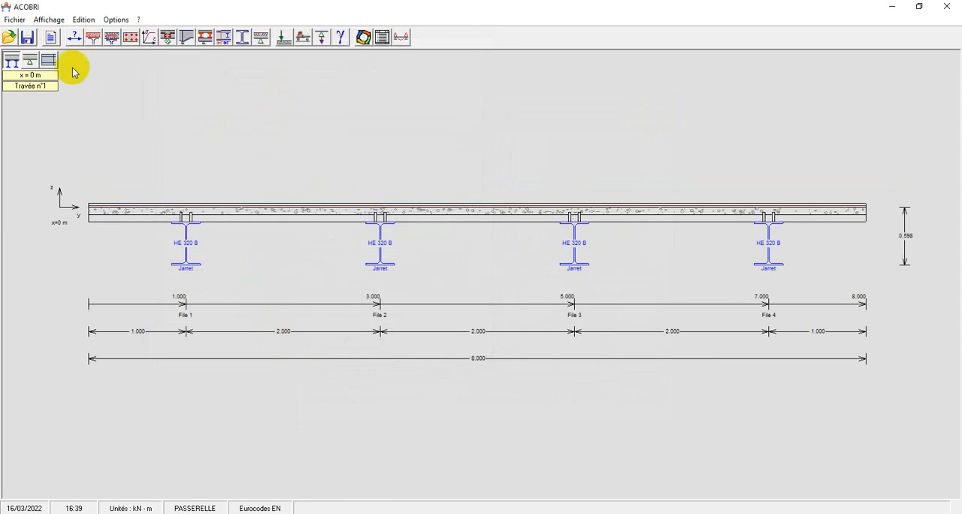
# Inspect the footbridge in plan and longitudinal views and return to the cross-section view.
pyautogui.click(47, 62)
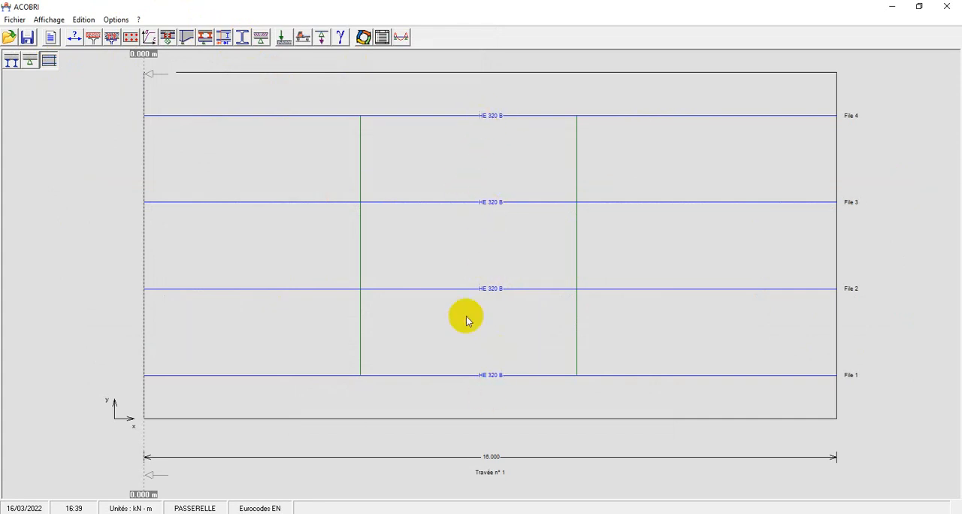
pyautogui.click(28, 64)
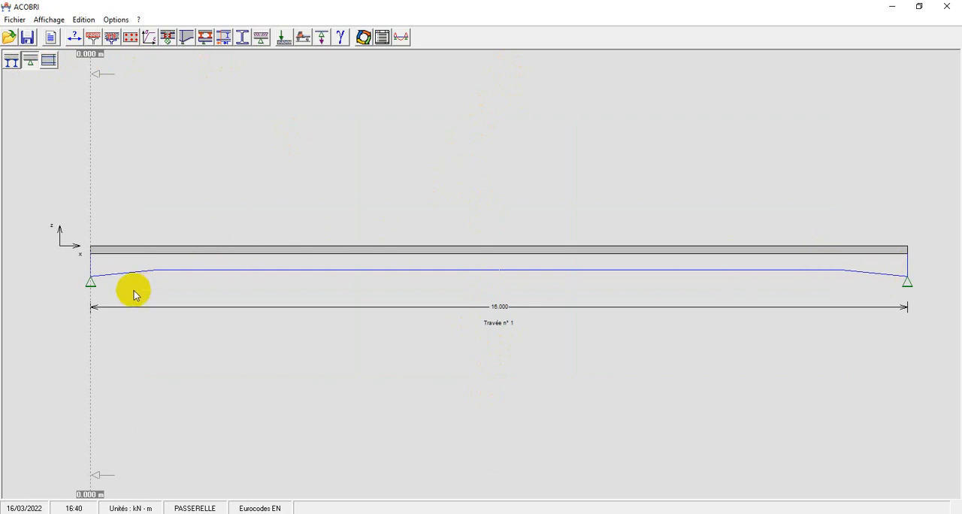
pyautogui.click(48, 60)
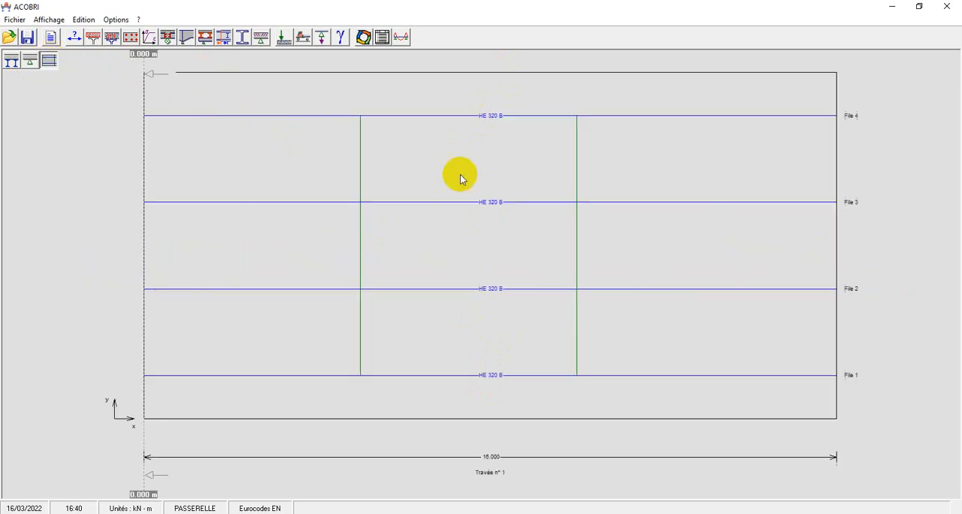
pyautogui.click(11, 60)
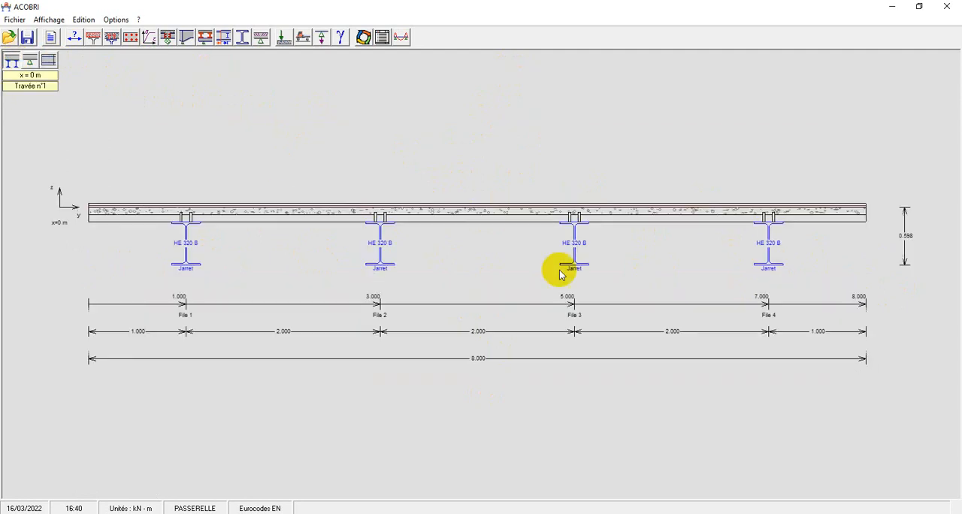
# Accept the cracked zone lengths for the single 16 m span.
pyautogui.click(261, 37)
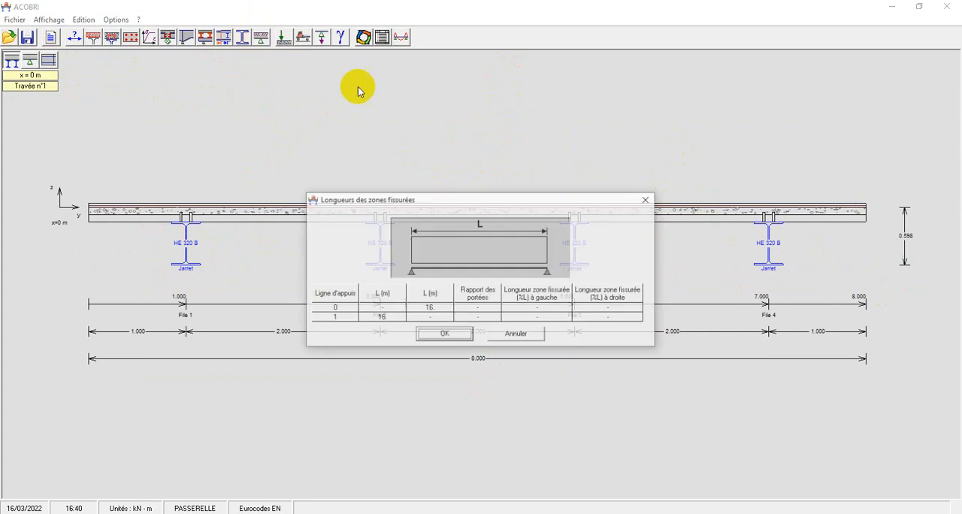
pyautogui.moveTo(413, 209); pyautogui.dragTo(335, 136)
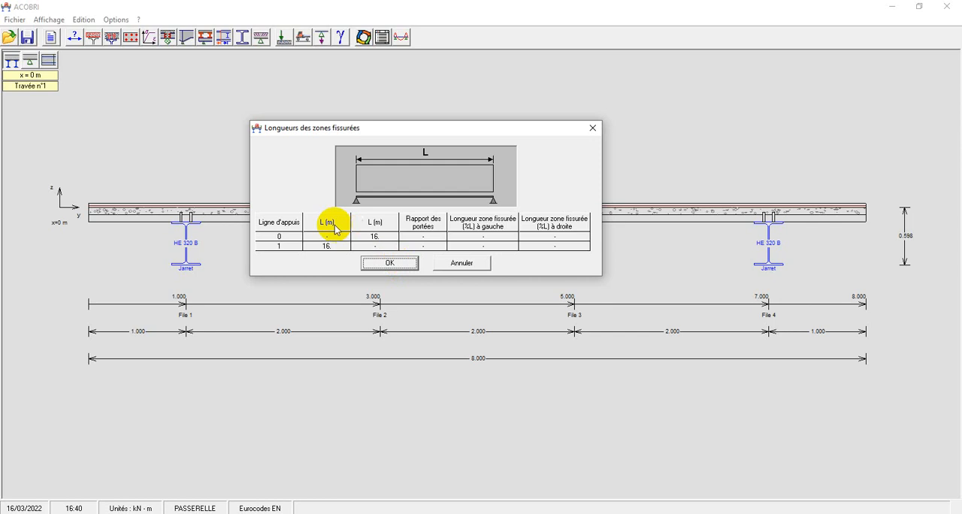
pyautogui.click(388, 266)
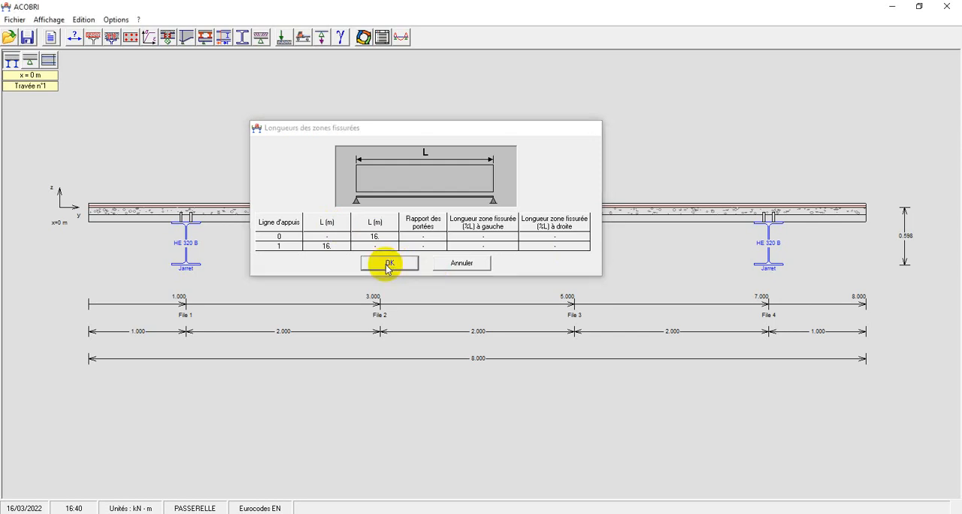
# Define the footbridge loading with a distributed load following formula (5.1) of EN 1991-2, without accidental traffic or a service vehicle.
pyautogui.click(303, 37)
pyautogui.moveTo(438, 153); pyautogui.dragTo(352, 108)
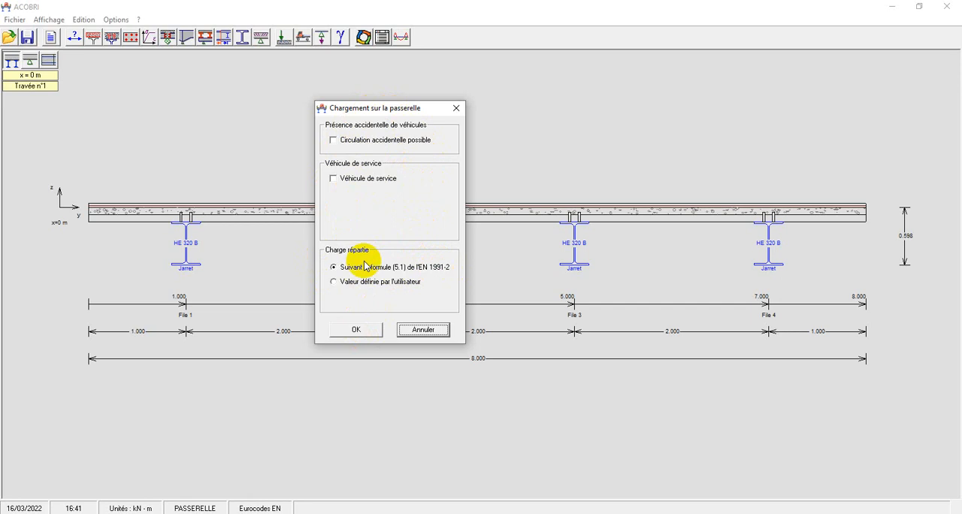
pyautogui.click(335, 271)
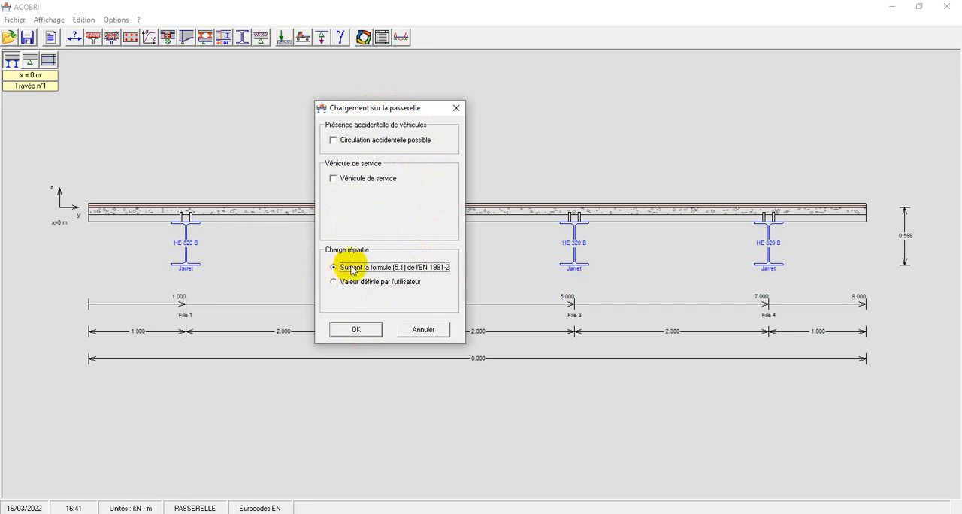
pyautogui.click(356, 331)
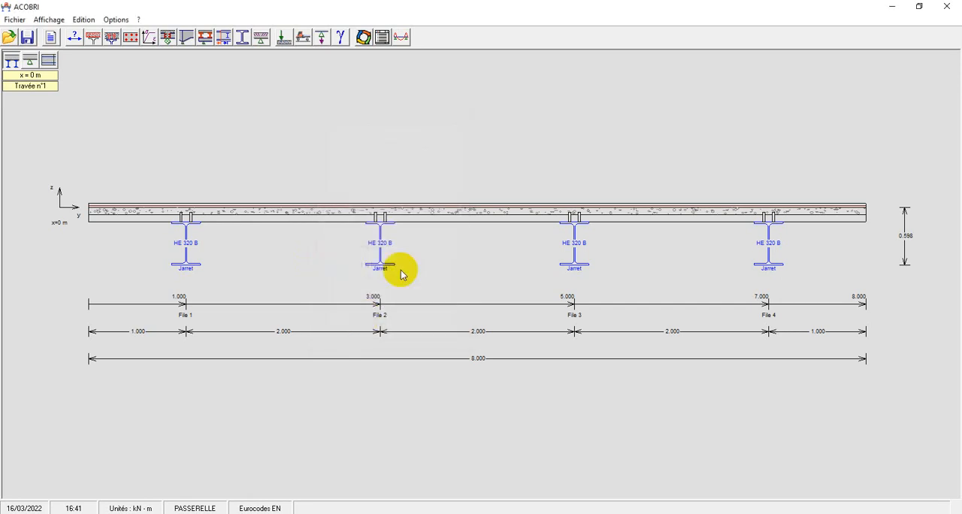
# Start the calculation and save the study as DIEUDO in the Documents folder.
pyautogui.click(365, 39)
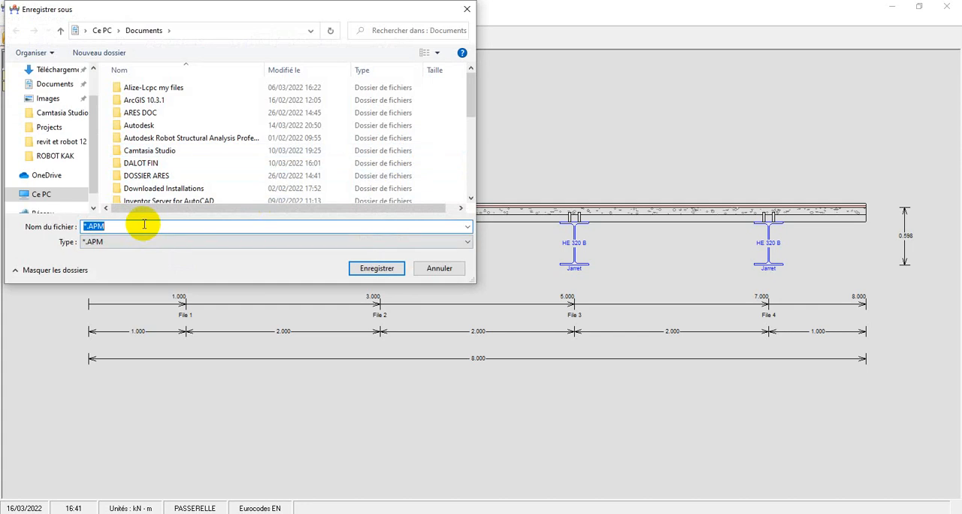
pyautogui.write('DIEUDO')
pyautogui.click(374, 268)
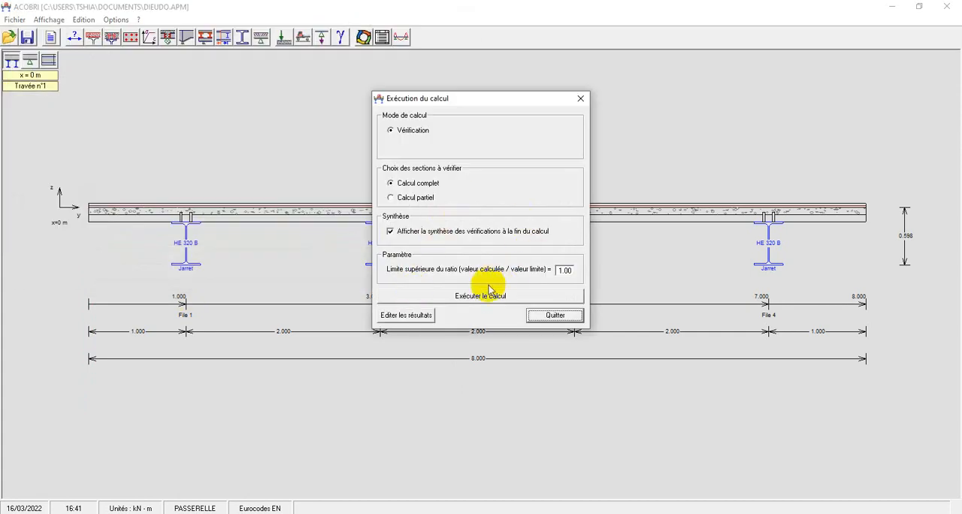
# Run the complete verification calculation, review the results synthesis and close the calculation window.
pyautogui.click(487, 296)
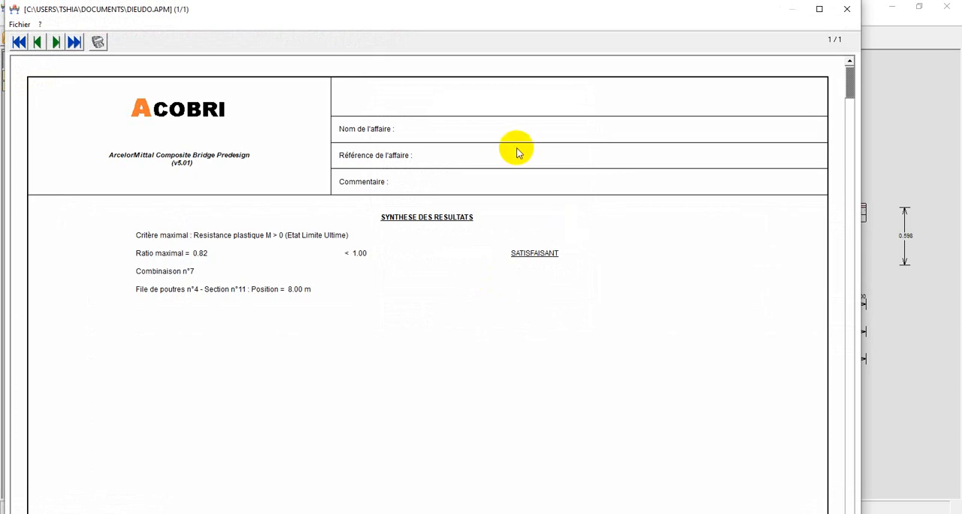
pyautogui.scroll(-1, 481, 184)
pyautogui.scroll(1, 480, 182)
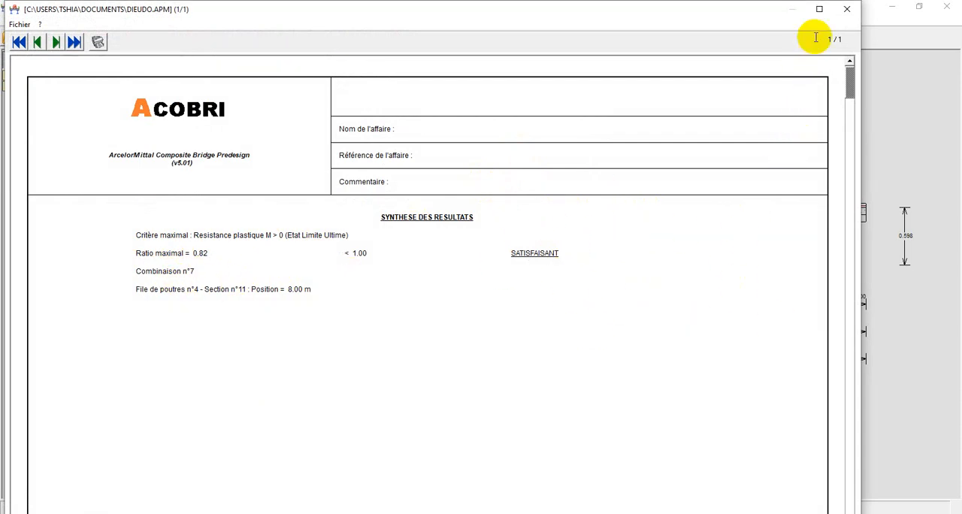
pyautogui.click(847, 9)
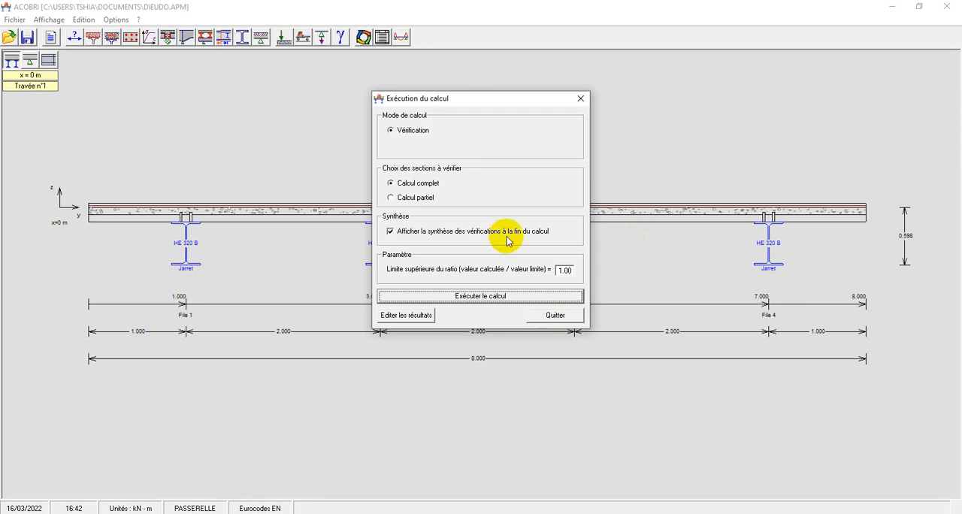
pyautogui.click(581, 100)
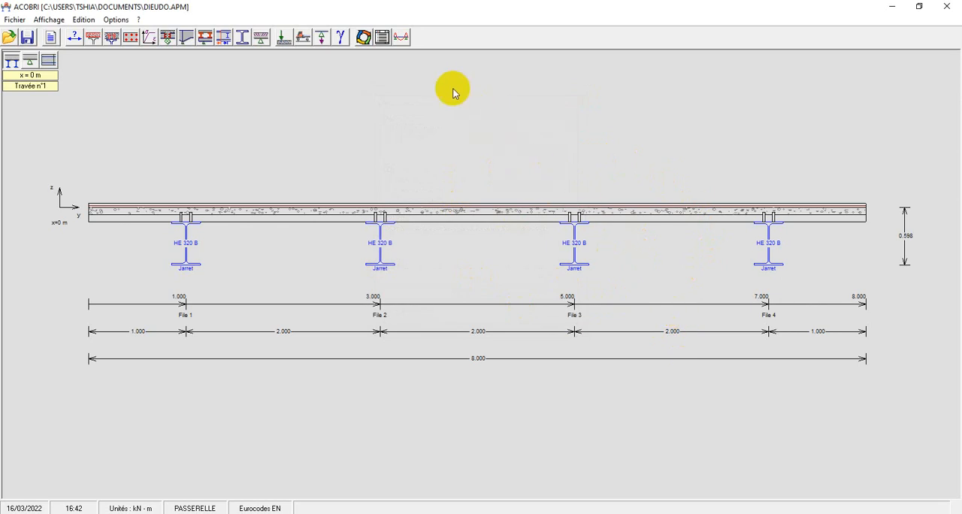
# Open the results post-processing and display the support symbols on the finite element model.
pyautogui.click(398, 38)
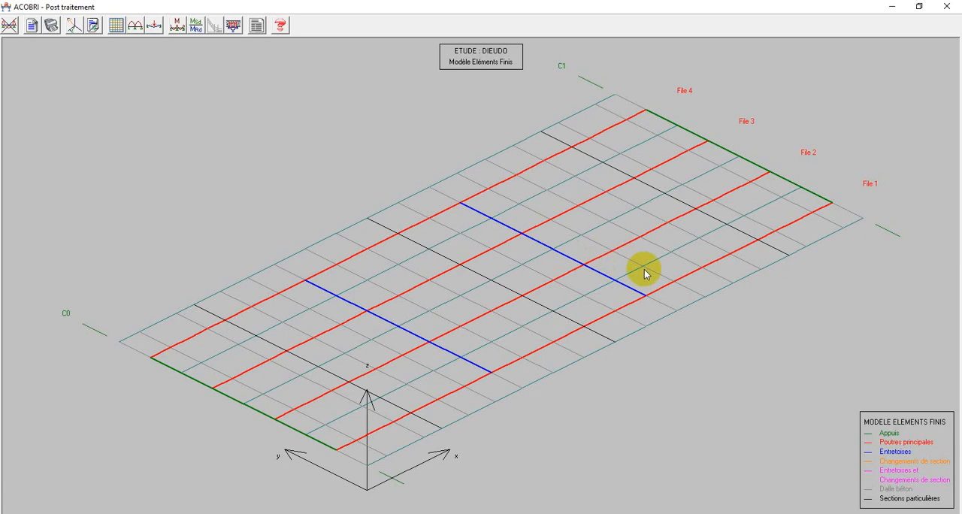
pyautogui.click(113, 27)
pyautogui.moveTo(353, 197); pyautogui.dragTo(158, 128)
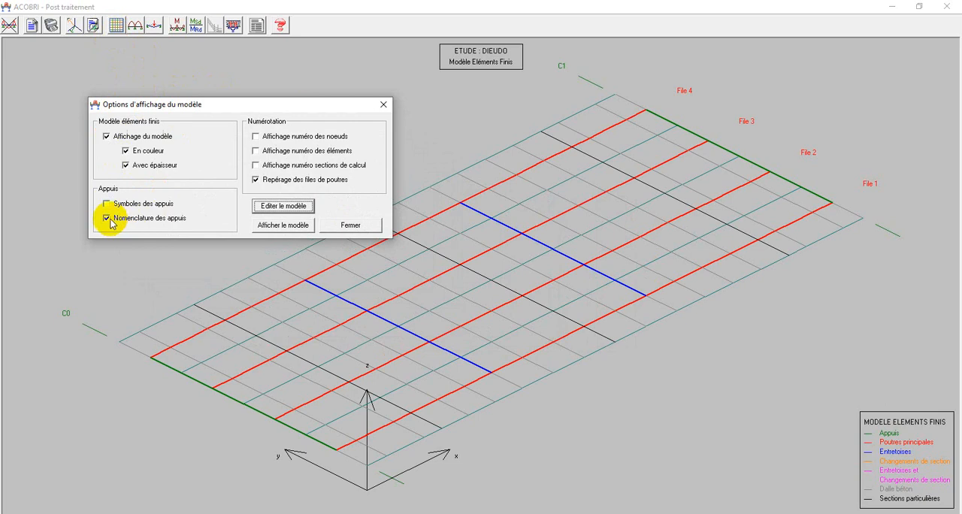
pyautogui.click(108, 206)
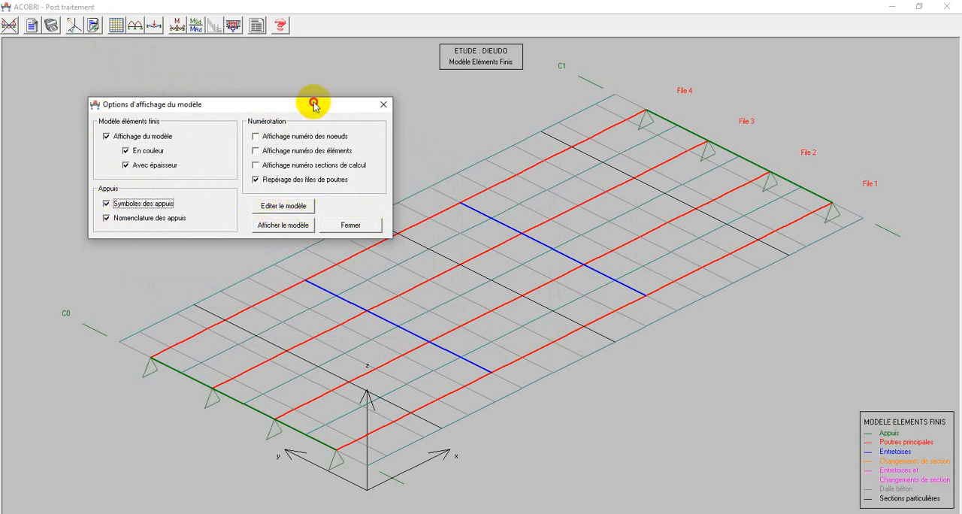
pyautogui.moveTo(316, 100); pyautogui.dragTo(220, 75)
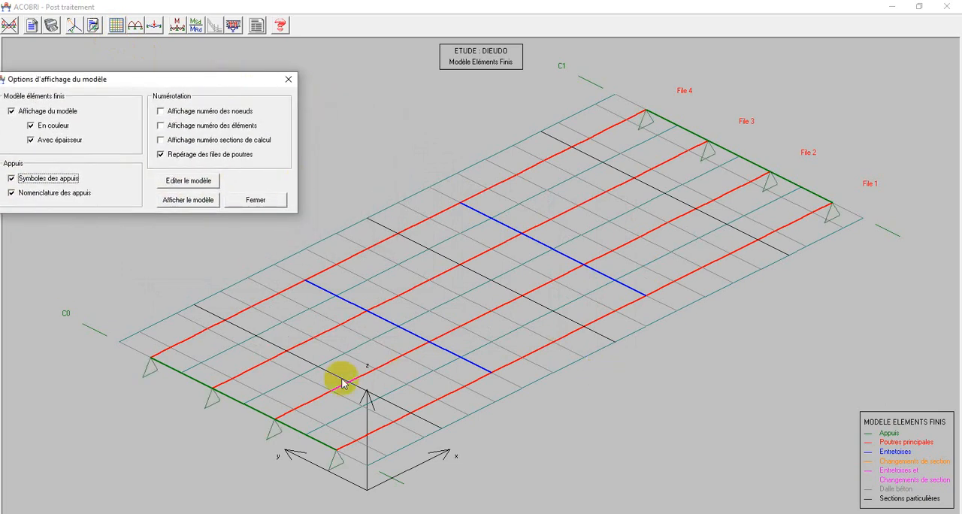
# Show the node numbers and element numbers in turn, hide both, and display the calculation section numbers.
pyautogui.moveTo(132, 81); pyautogui.dragTo(205, 87)
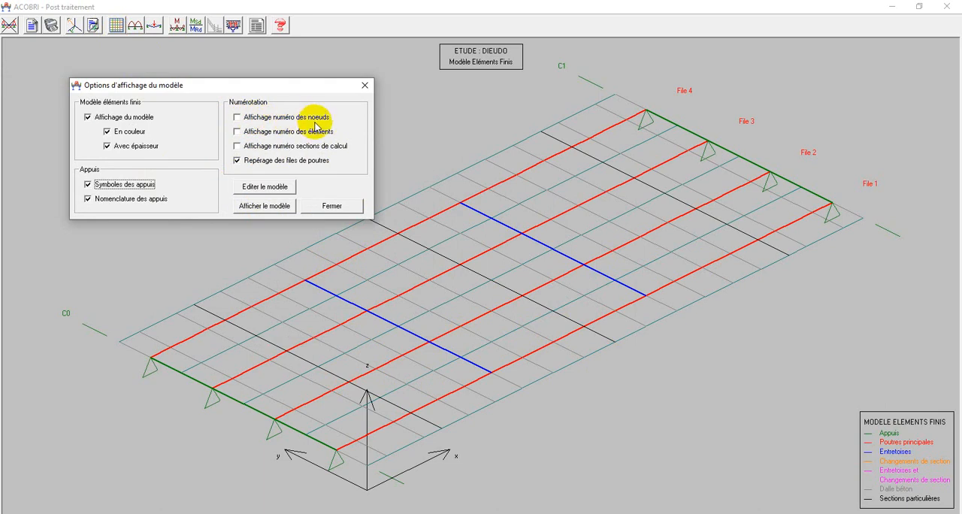
pyautogui.click(238, 118)
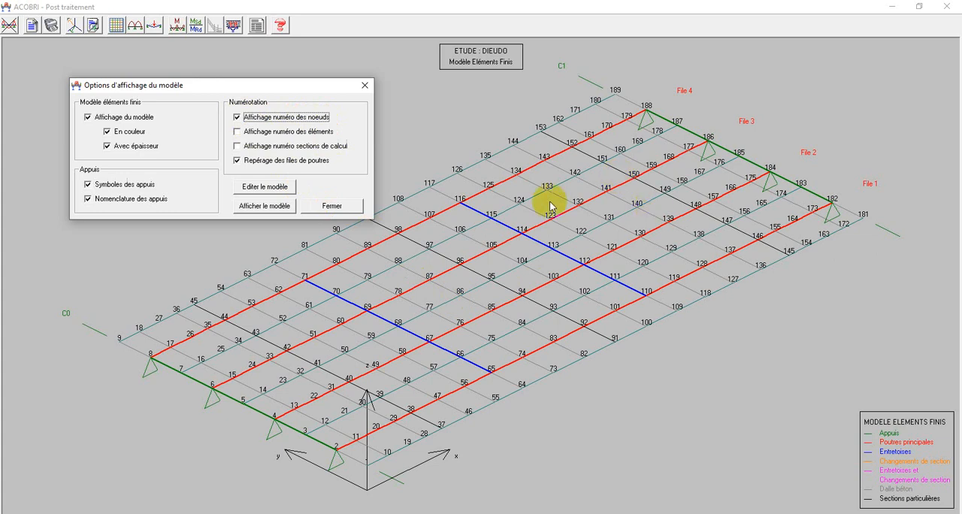
pyautogui.click(237, 133)
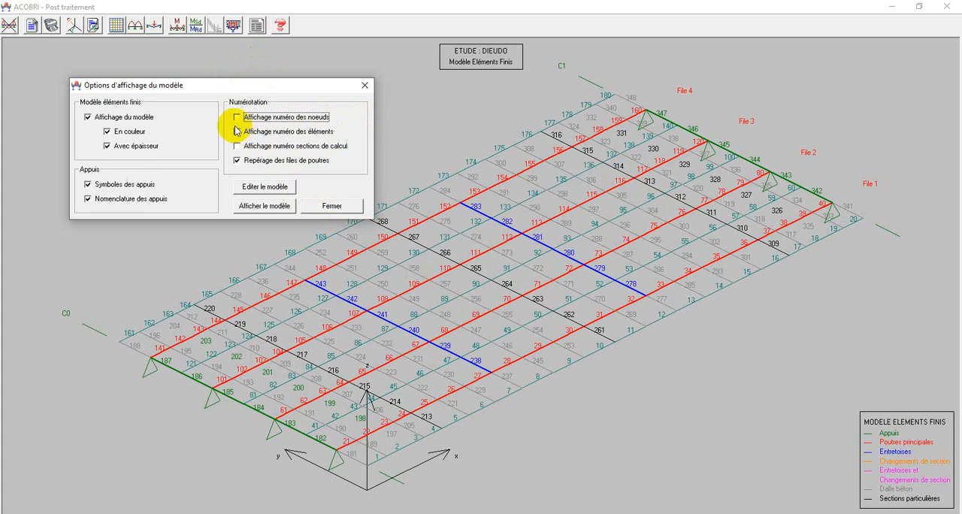
pyautogui.click(238, 131)
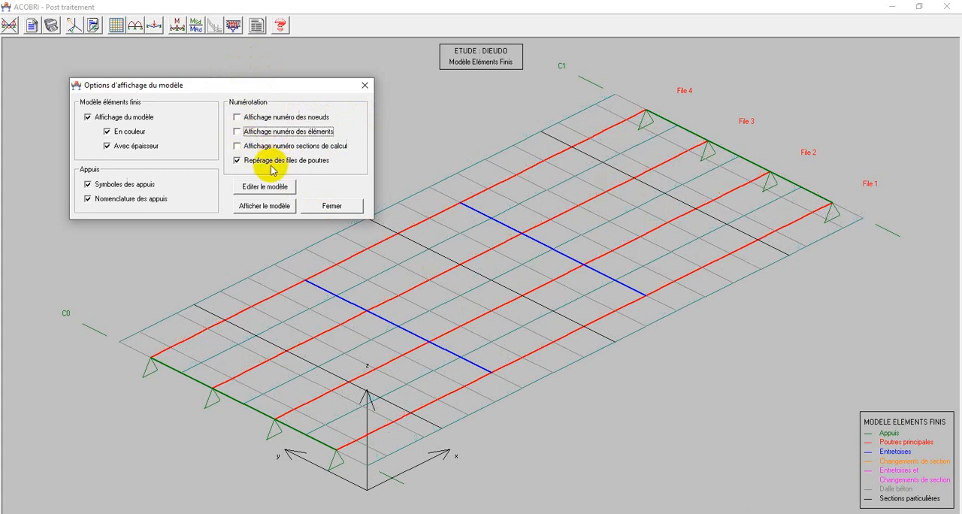
pyautogui.click(238, 147)
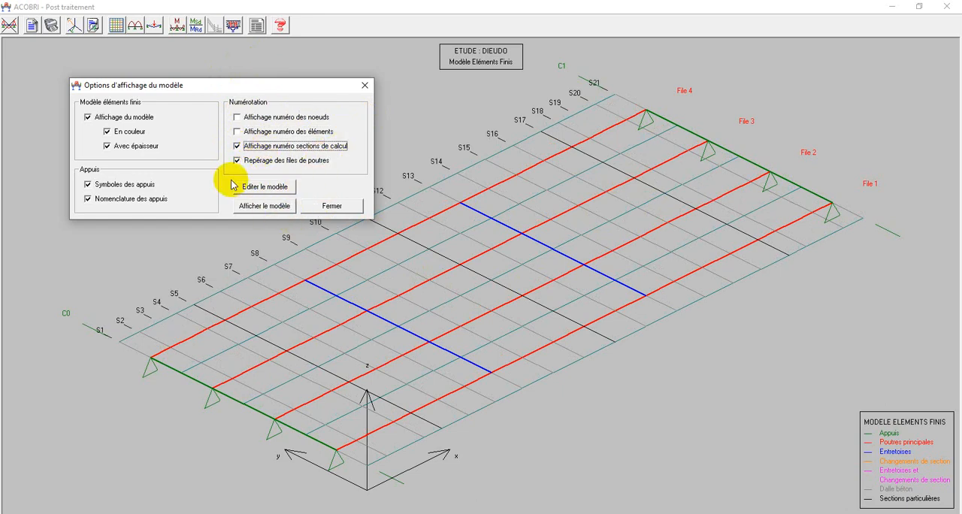
# Check the load cases offered for editing the finite element model and close the model display options.
pyautogui.click(255, 187)
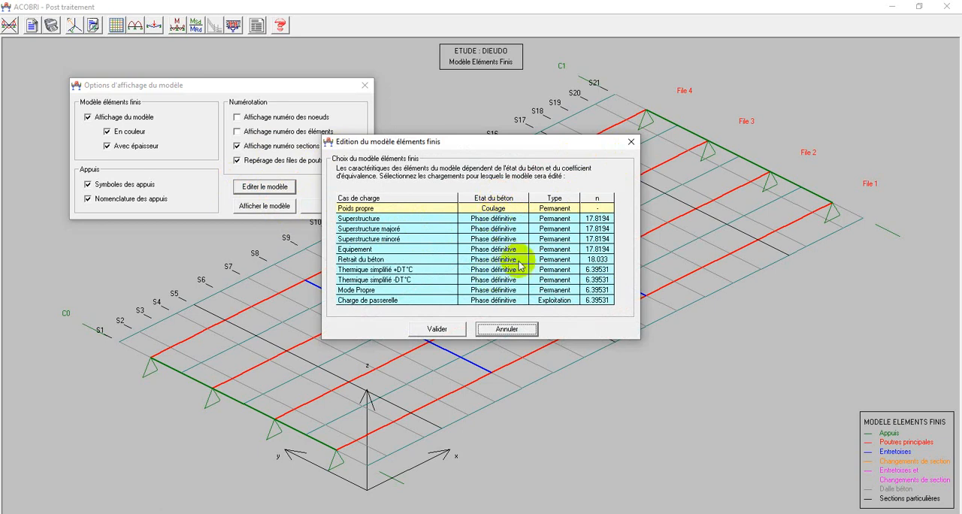
pyautogui.click(631, 142)
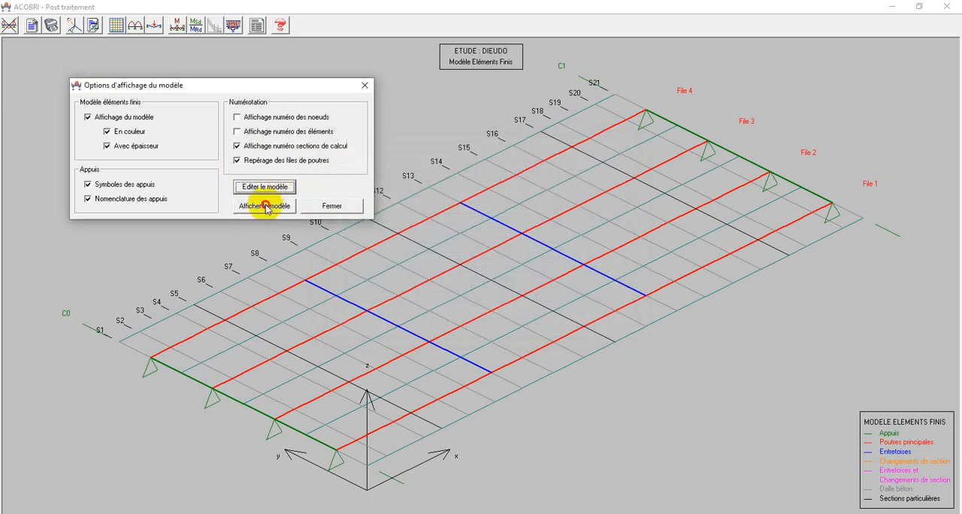
pyautogui.click(346, 206)
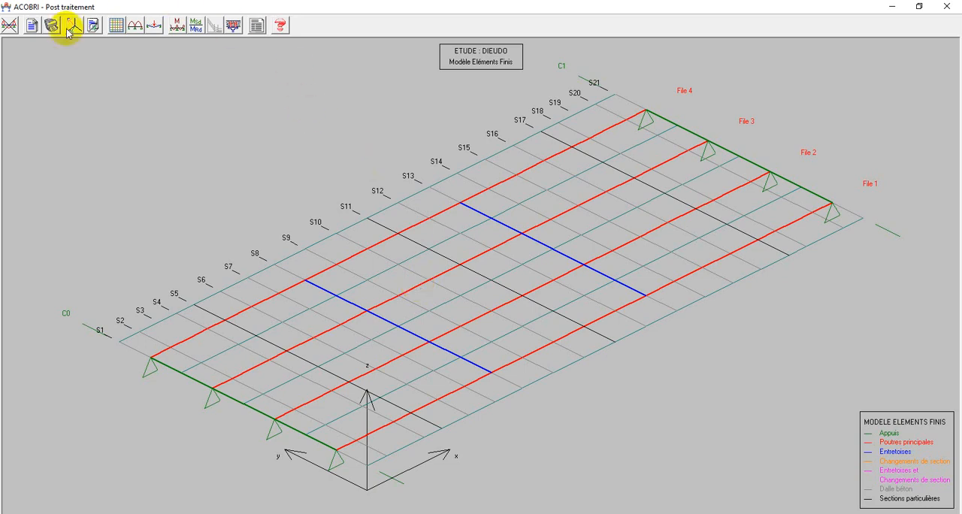
# Display the loading of the Poids propre load case on the finite element model.
pyautogui.click(153, 28)
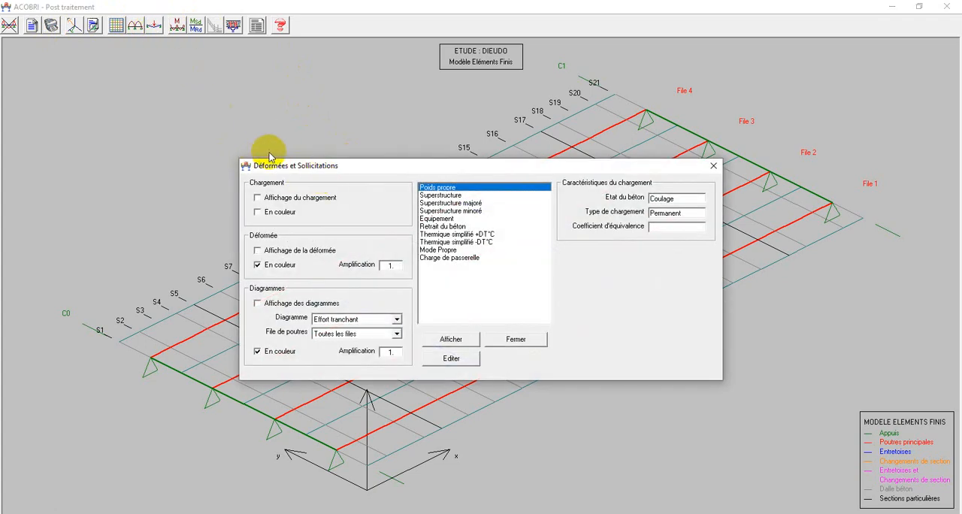
pyautogui.moveTo(308, 167); pyautogui.dragTo(111, 73)
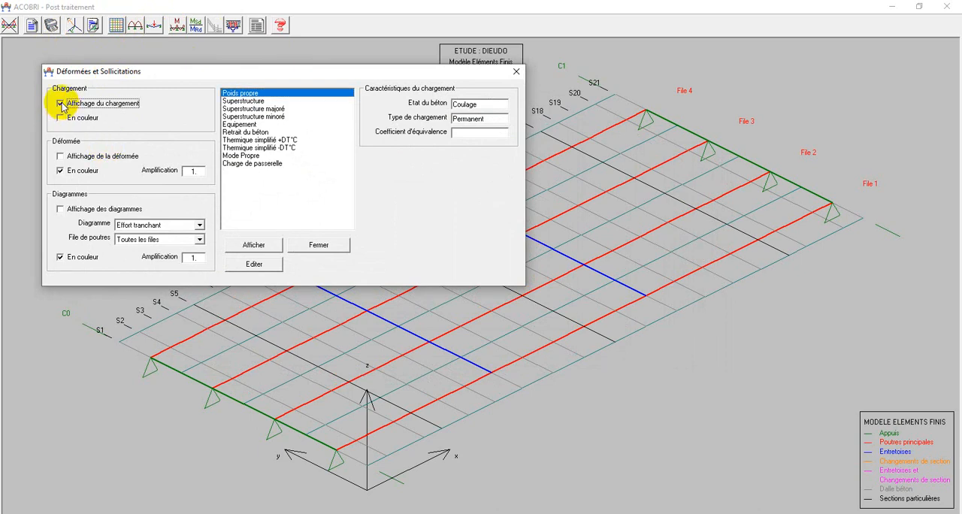
pyautogui.click(248, 246)
pyautogui.moveTo(290, 73)
pyautogui.mouseDown()
pyautogui.moveTo(308, 122)
pyautogui.moveTo(651, 281)
pyautogui.moveTo(286, 34)
pyautogui.moveTo(230, 7)
pyautogui.moveTo(210, 23)
pyautogui.moveTo(231, 43)
pyautogui.moveTo(265, 43)
pyautogui.mouseUp()
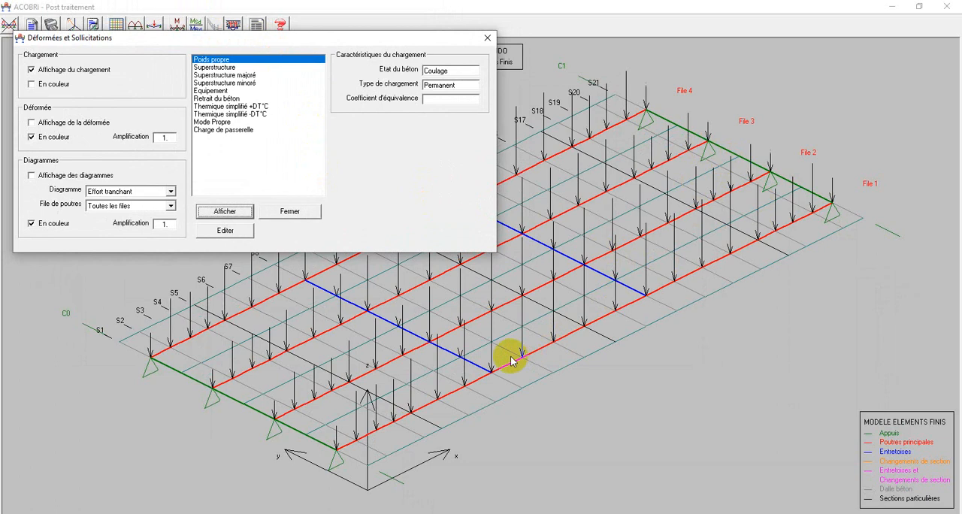
# Examine the extreme and nodal displacements listed for the Poids propre load case, and close the listing.
pyautogui.click(225, 233)
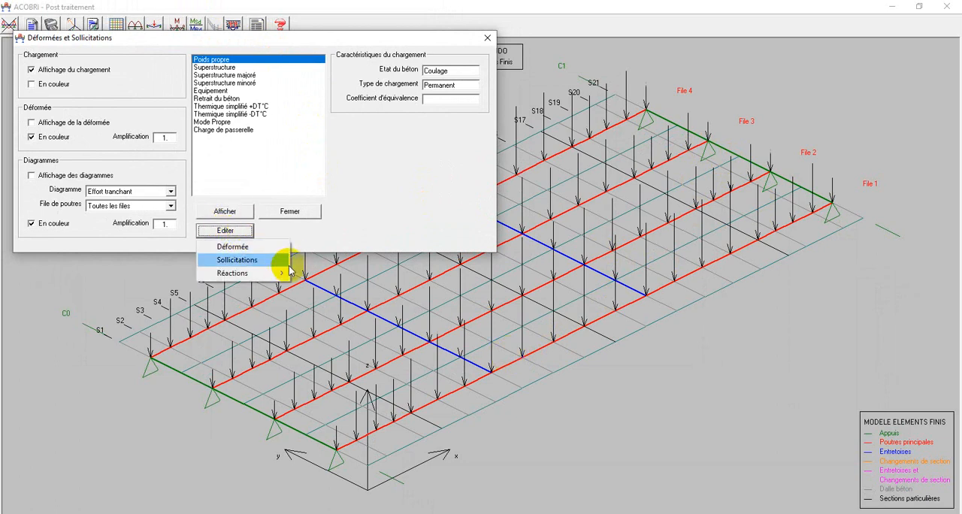
pyautogui.click(233, 252)
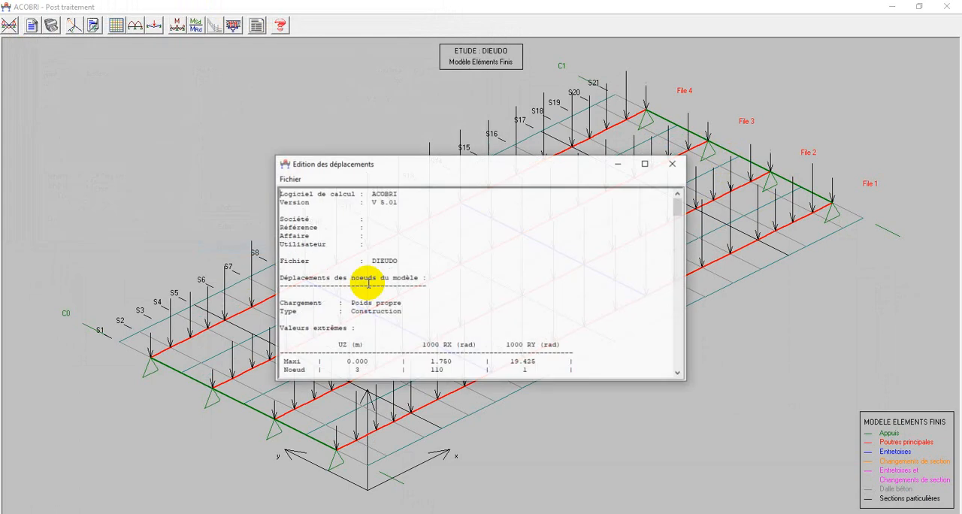
pyautogui.scroll(-3, 385, 256)
pyautogui.scroll(4, 386, 256)
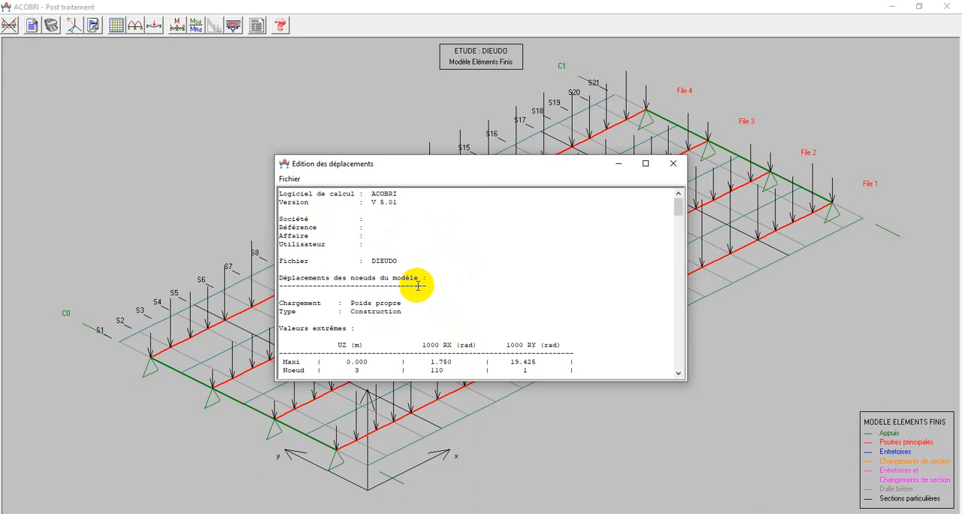
pyautogui.scroll(-3, 410, 272)
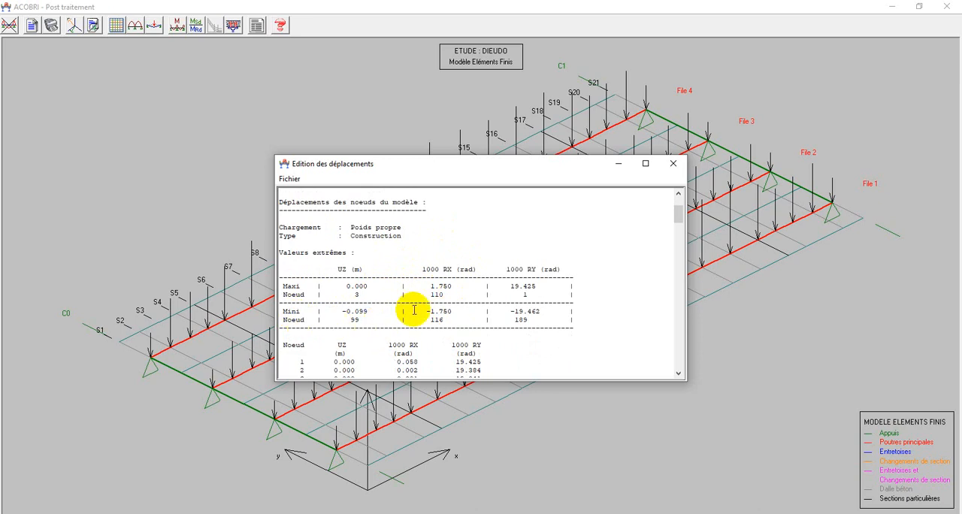
pyautogui.scroll(-3, 402, 315)
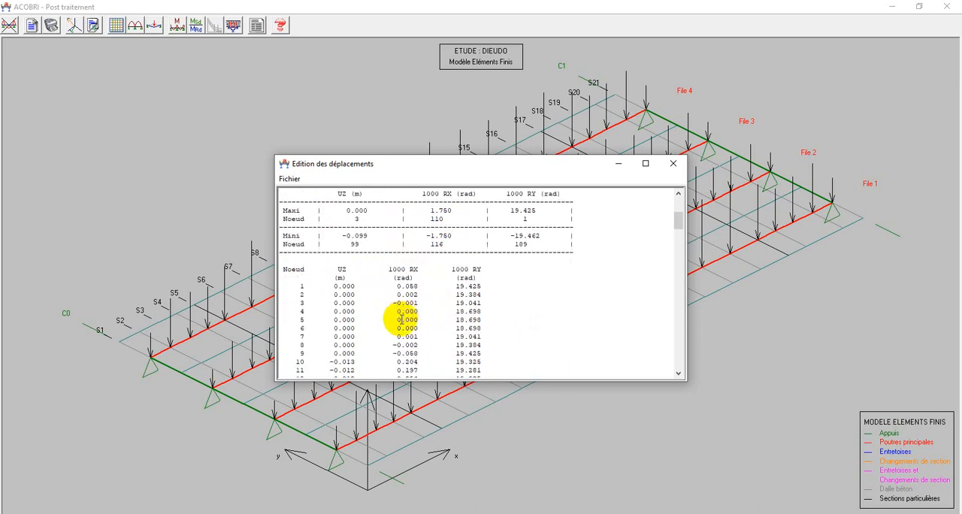
pyautogui.scroll(-2, 402, 319)
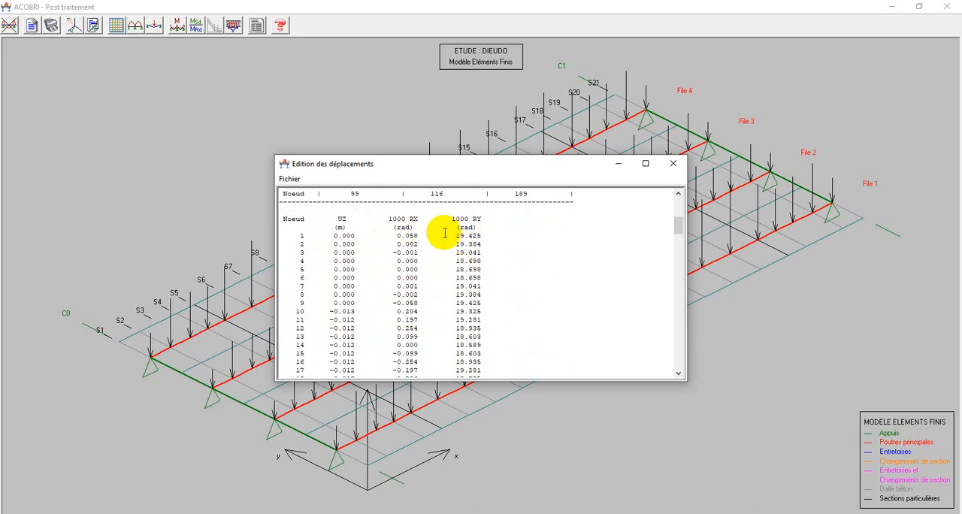
pyautogui.scroll(-10, 444, 233)
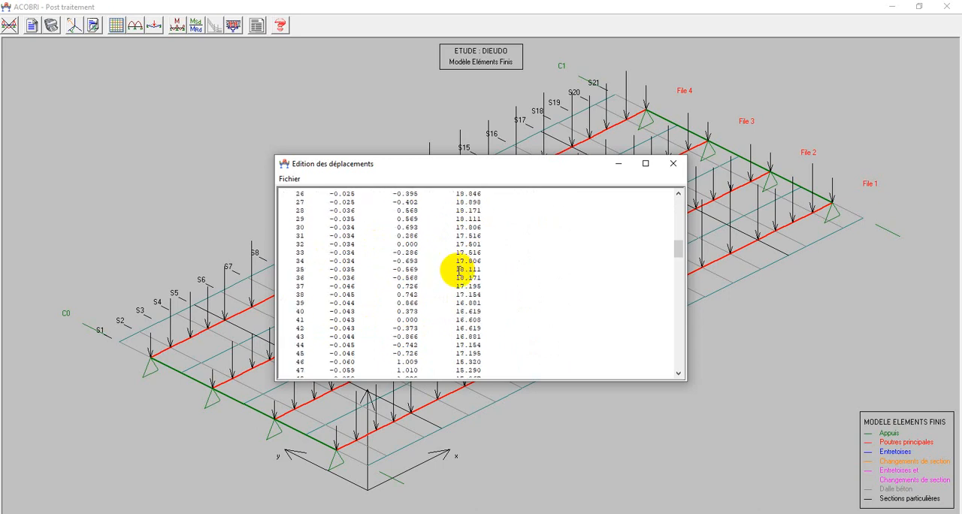
pyautogui.scroll(-1, 459, 270)
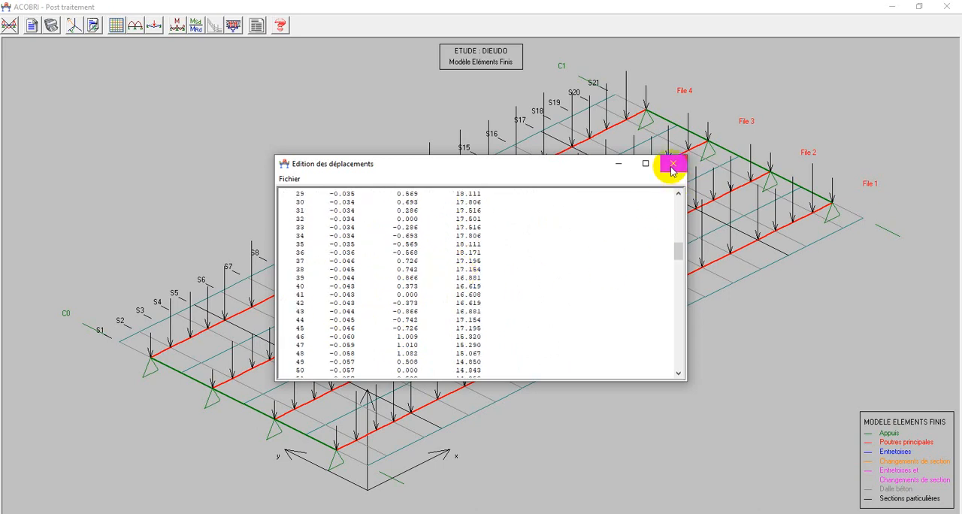
pyautogui.scroll(-12, 364, 301)
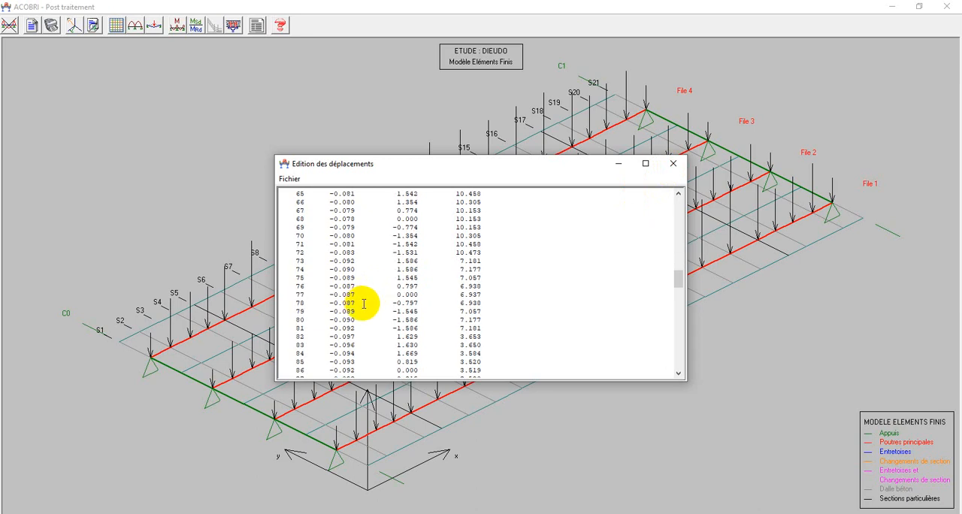
pyautogui.click(674, 163)
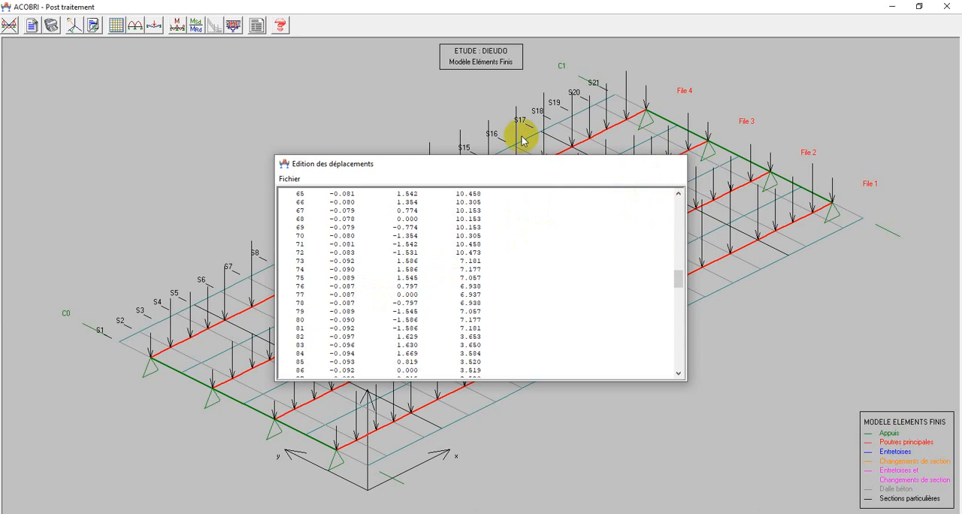
pyautogui.click(136, 27)
pyautogui.moveTo(334, 197); pyautogui.dragTo(84, 109)
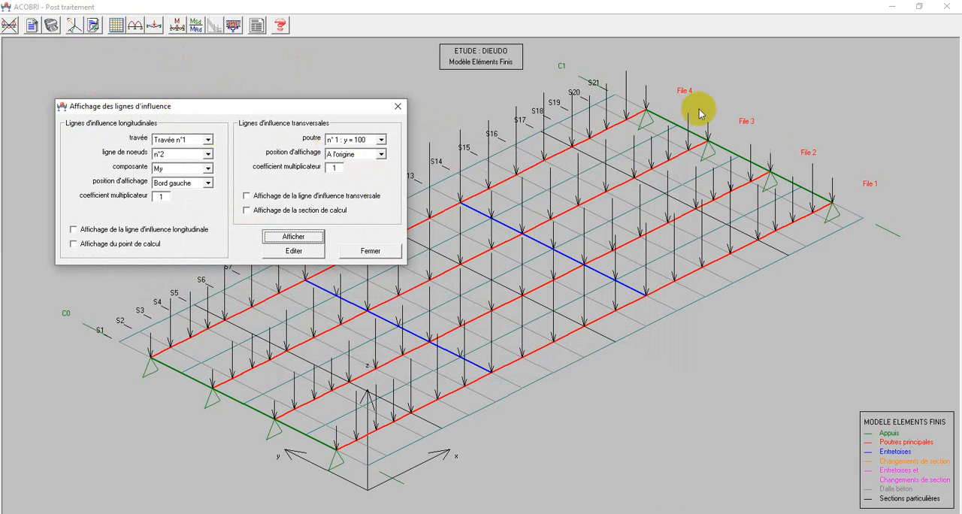
pyautogui.click(398, 109)
# Hide the Poids propre loading on the model and close the deformation and internal forces options.
pyautogui.click(154, 25)
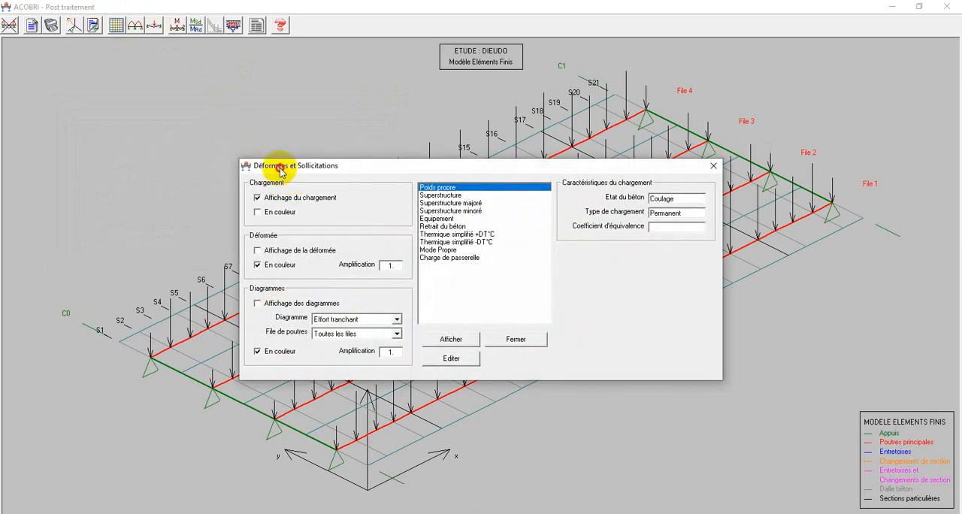
pyautogui.moveTo(280, 170); pyautogui.dragTo(84, 66)
pyautogui.click(64, 94)
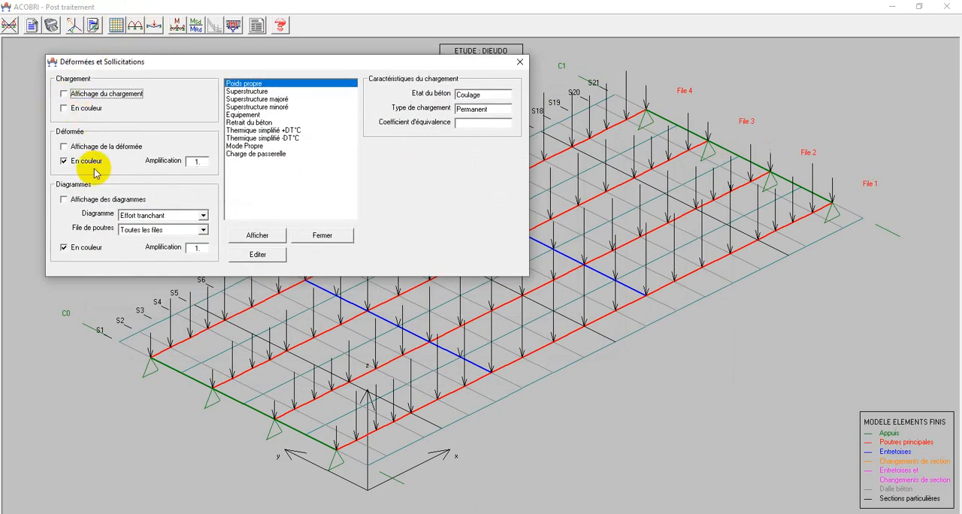
pyautogui.click(255, 235)
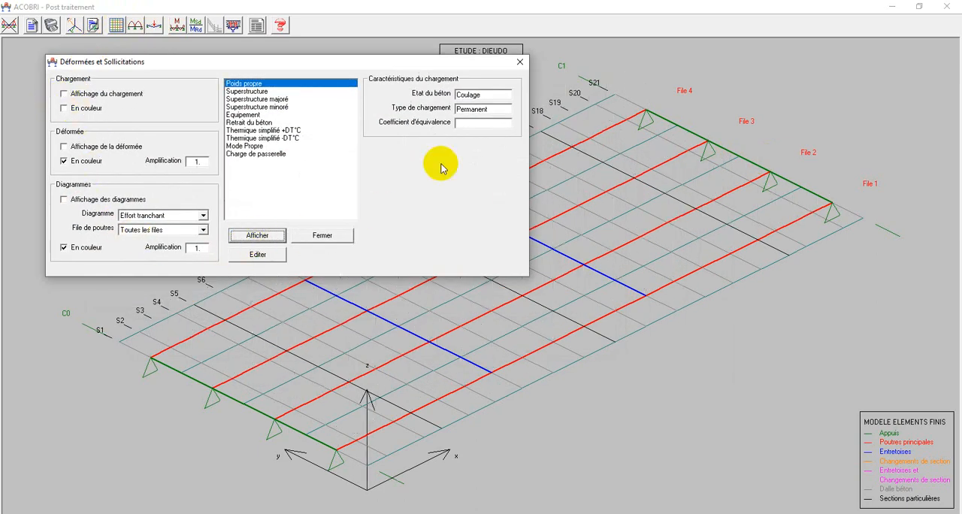
pyautogui.click(519, 62)
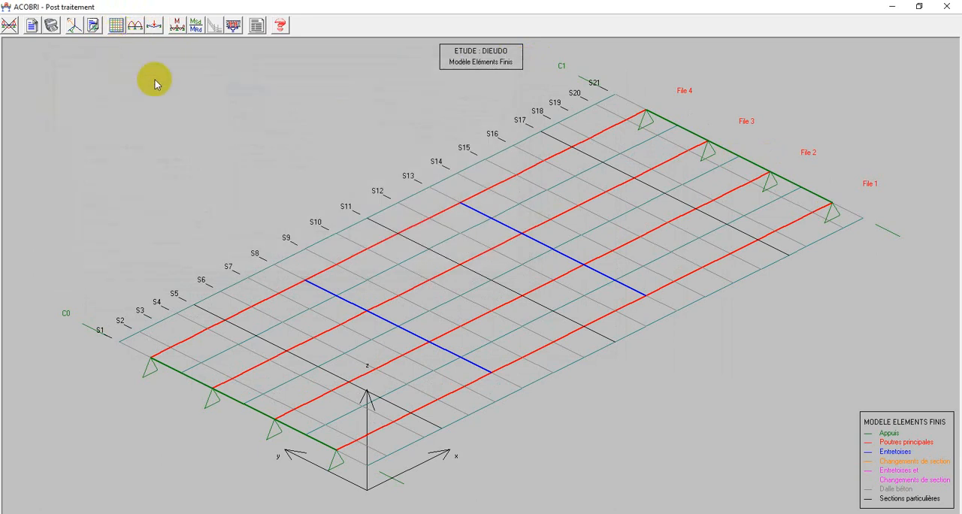
# Display the longitudinal influence line of component My for node line n°6 in Travée n°1.
pyautogui.click(136, 28)
pyautogui.moveTo(343, 188); pyautogui.dragTo(68, 59)
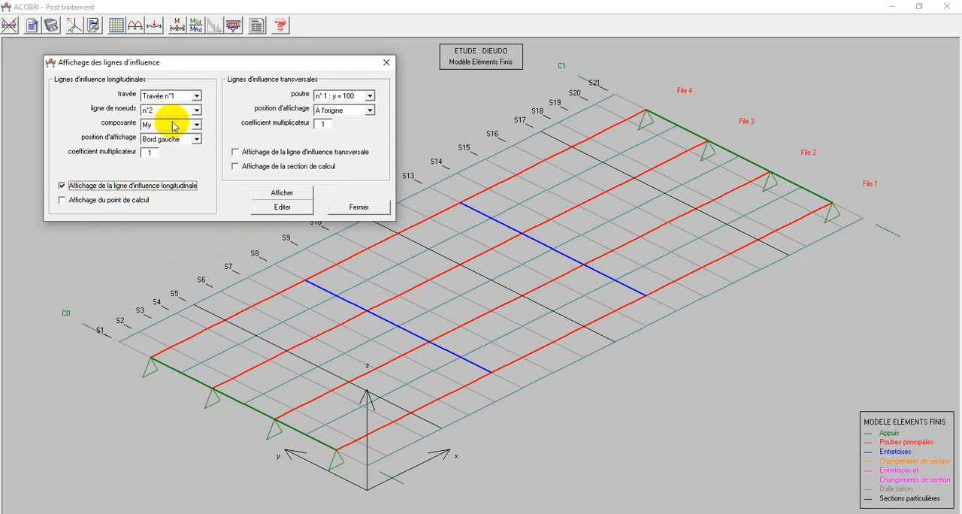
pyautogui.click(197, 110)
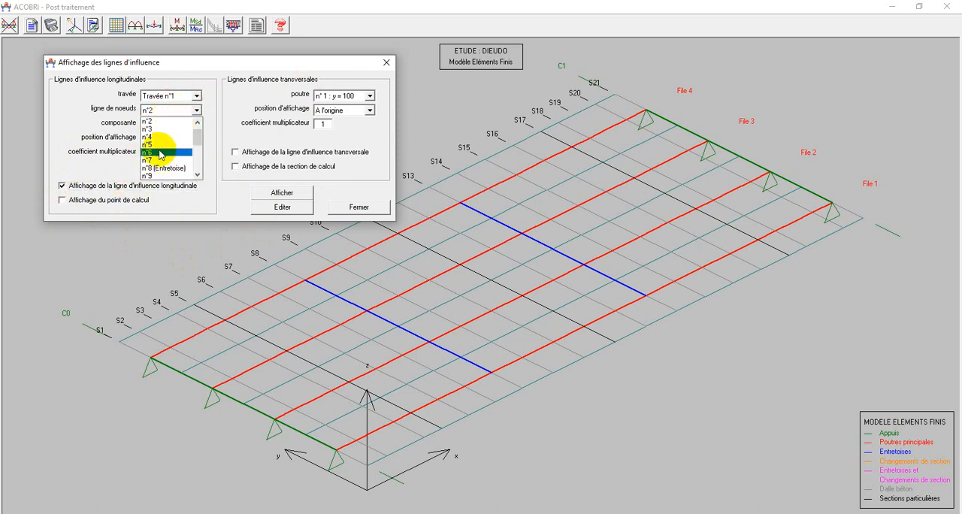
pyautogui.click(160, 153)
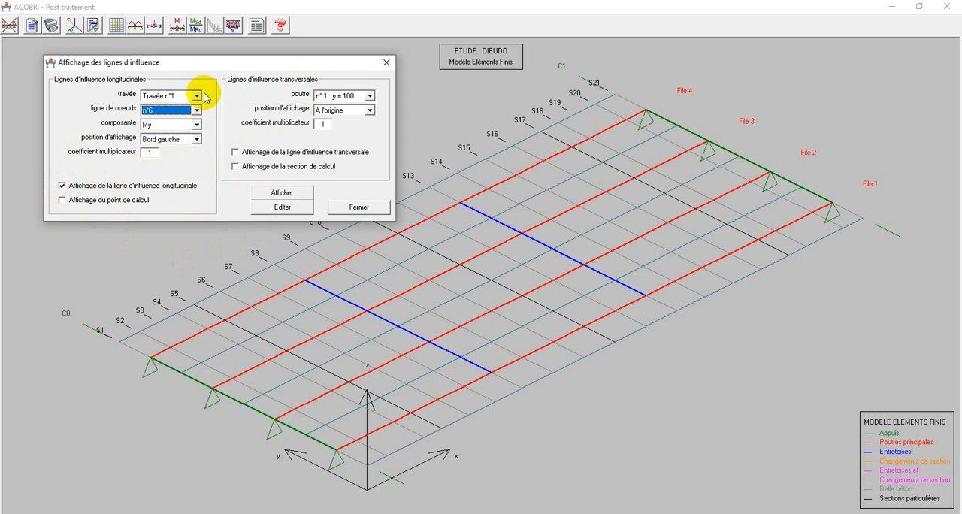
pyautogui.click(197, 124)
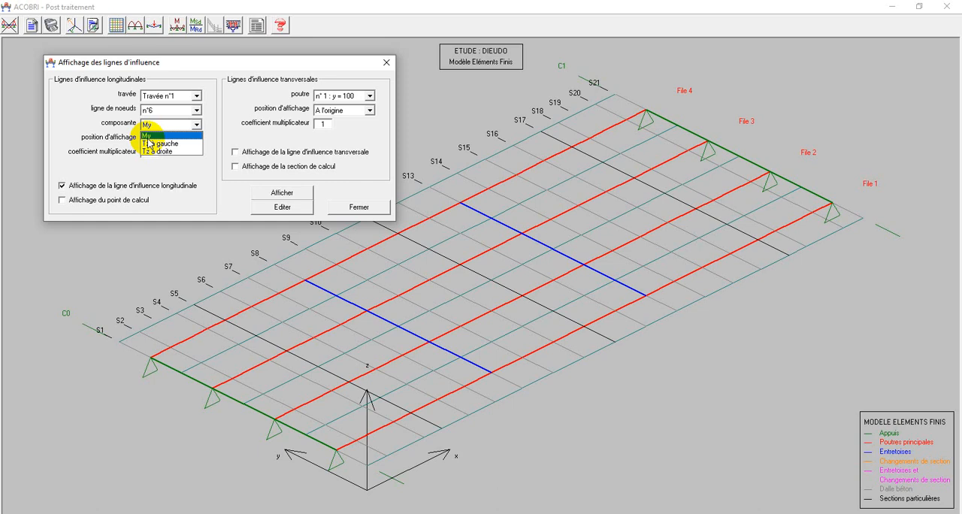
pyautogui.click(148, 136)
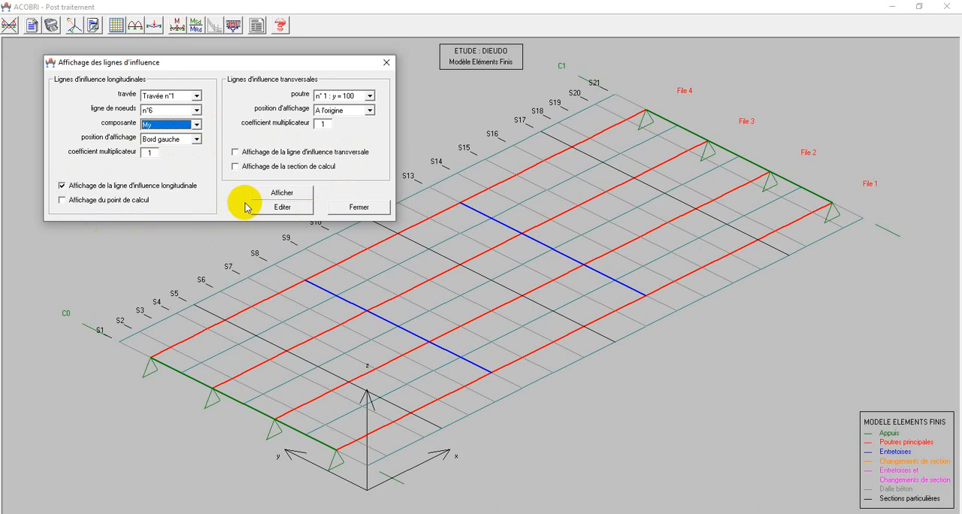
pyautogui.click(282, 194)
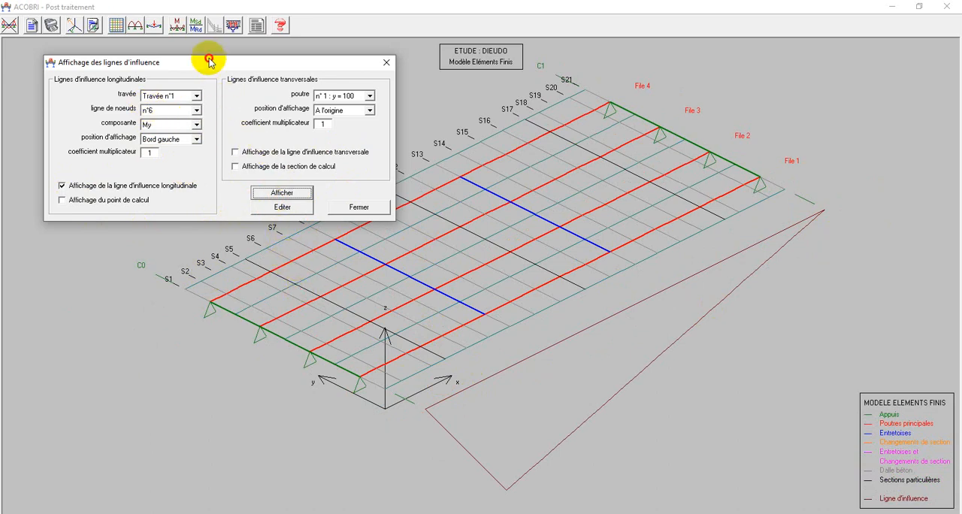
# Display the My longitudinal influence line for node line n°8 (Entretoise) instead.
pyautogui.moveTo(208, 60); pyautogui.dragTo(181, 35)
pyautogui.click(167, 83)
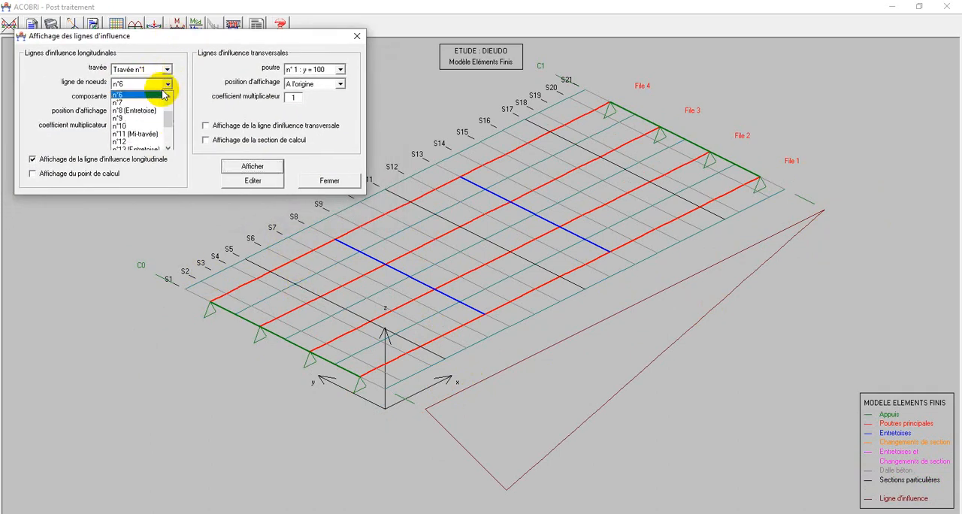
pyautogui.click(130, 111)
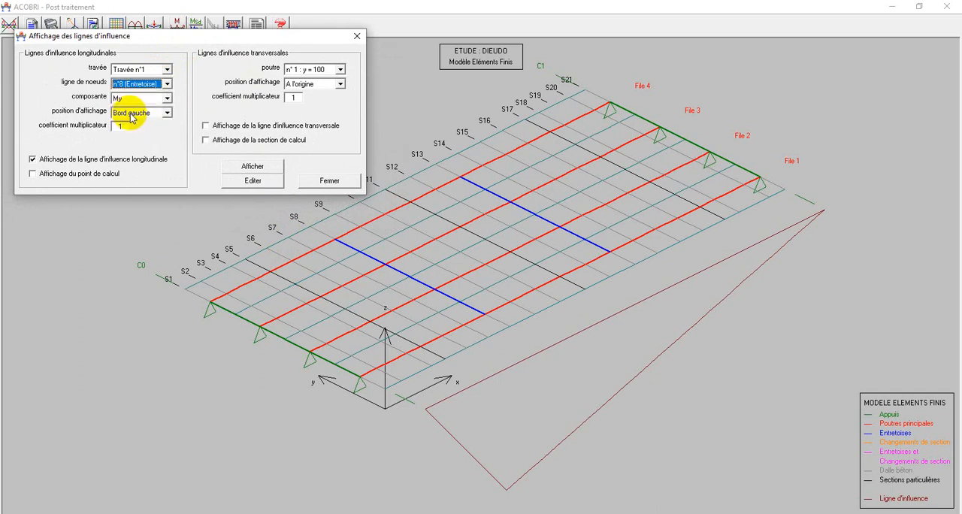
pyautogui.click(252, 167)
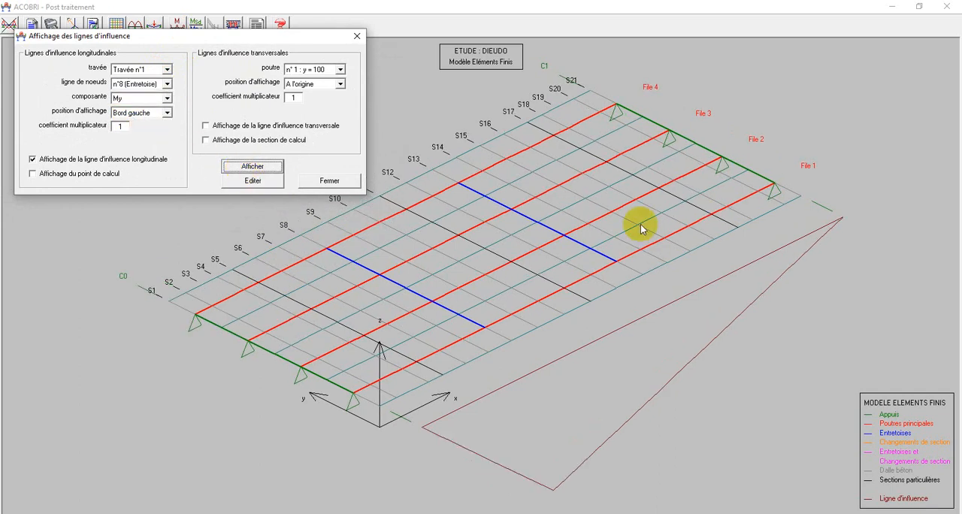
# Switch the influence line component to Tz à gauche and display it for node line n°8.
pyautogui.click(170, 98)
pyautogui.click(130, 122)
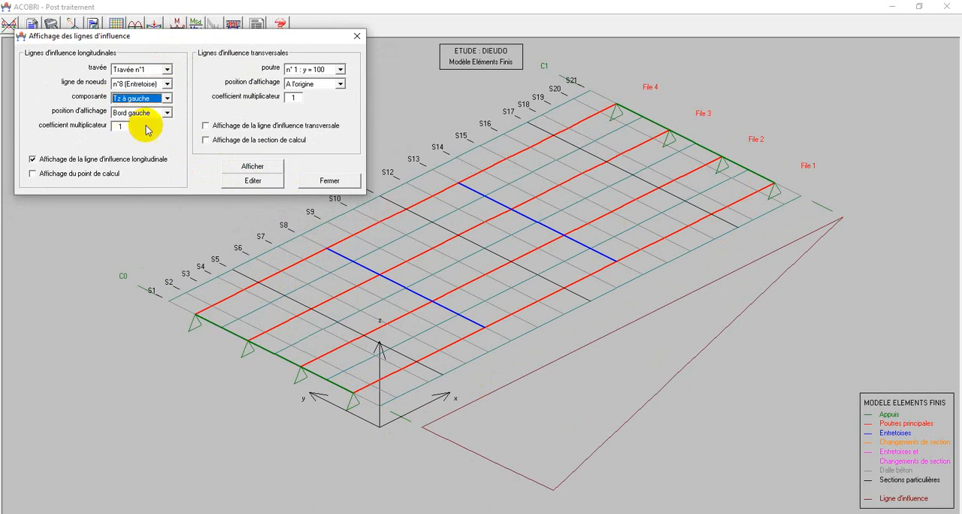
pyautogui.click(257, 172)
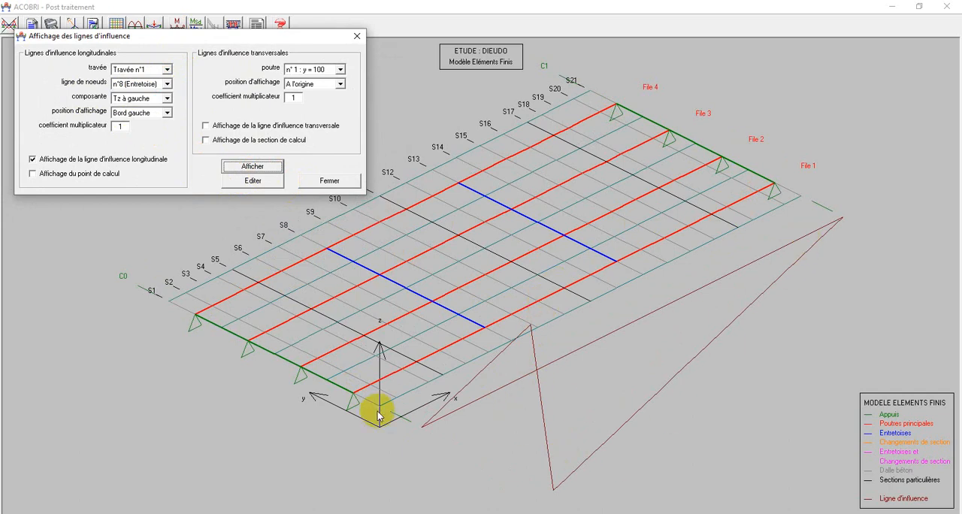
# Examine the listed shear force influence line ordinates along the span for node line n°8, and close the listing.
pyautogui.click(256, 184)
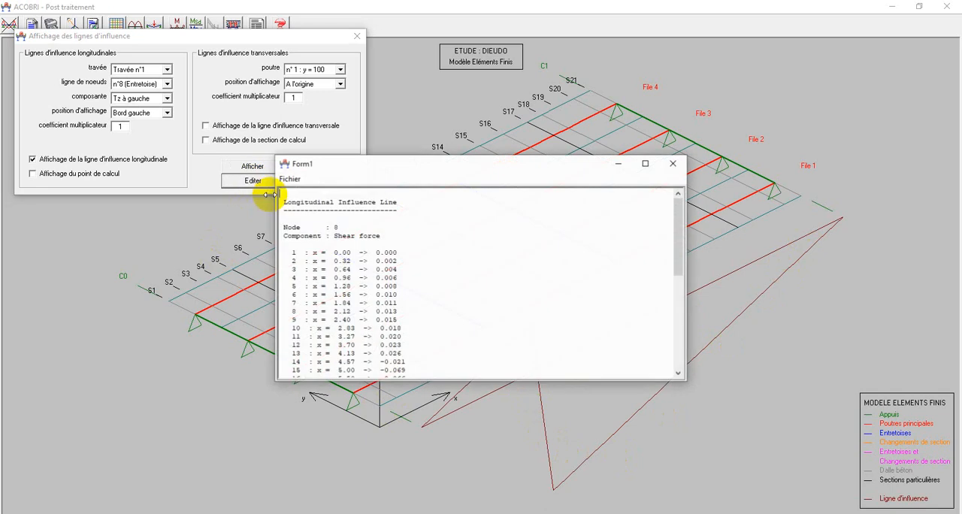
pyautogui.scroll(-2, 365, 268)
pyautogui.scroll(2, 366, 268)
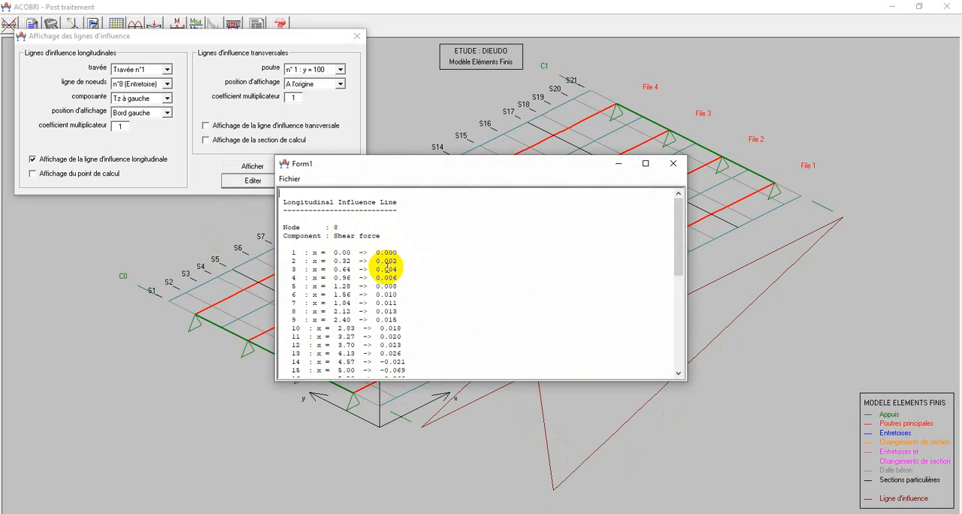
pyautogui.scroll(-3, 382, 300)
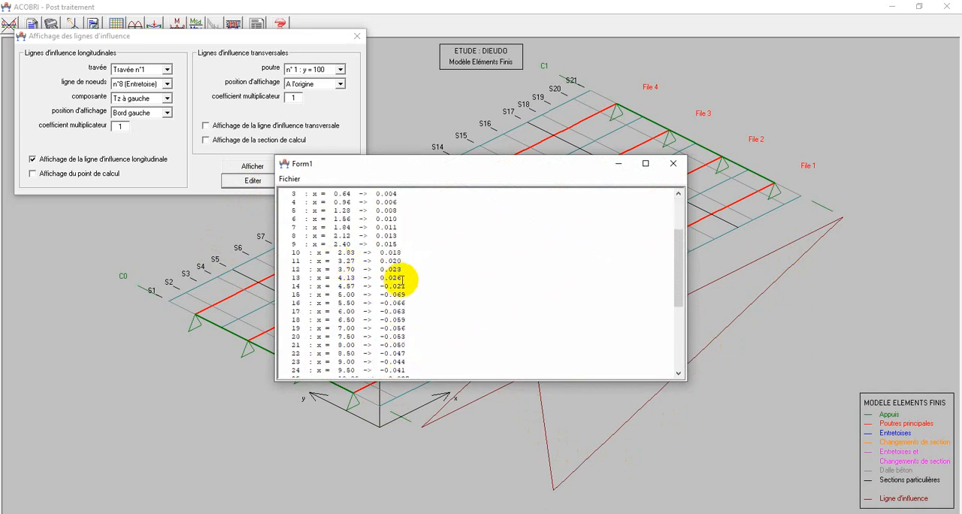
pyautogui.scroll(-1, 354, 263)
pyautogui.scroll(-3, 344, 245)
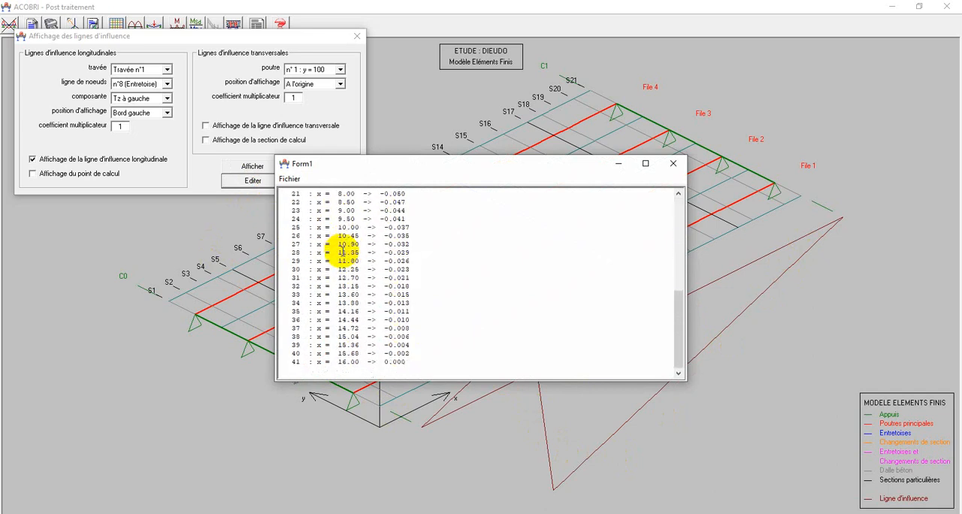
pyautogui.scroll(5, 343, 248)
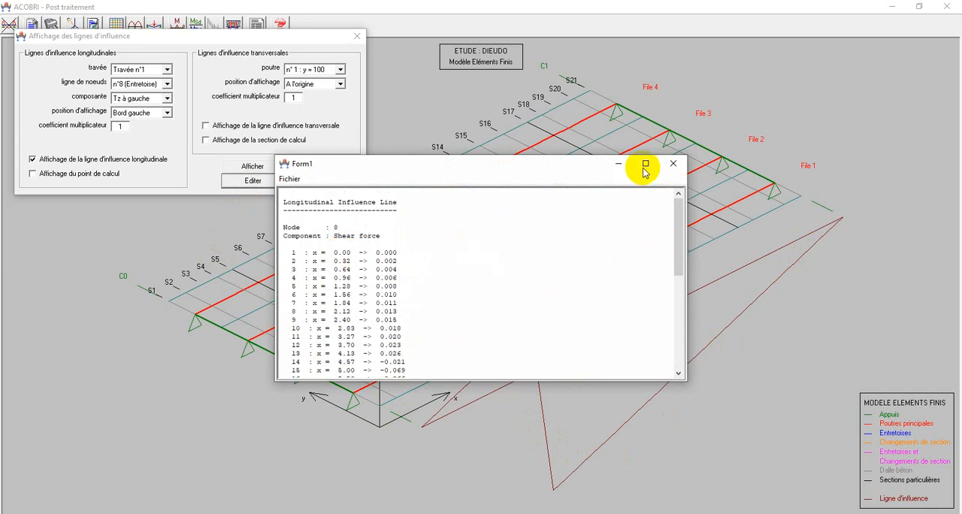
pyautogui.click(673, 163)
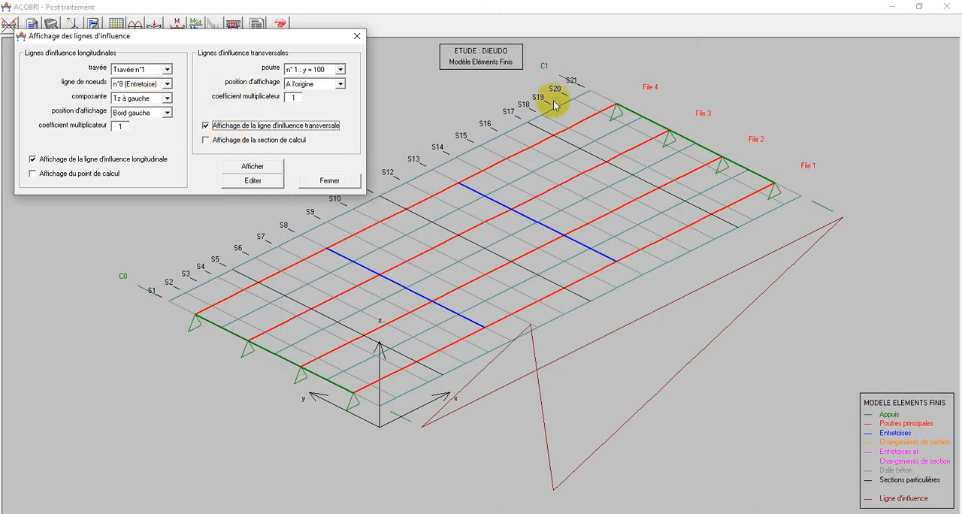
# Display the transverse influence line for beam n°1 (y = 100), positioned at the Section de calcul.
pyautogui.click(239, 167)
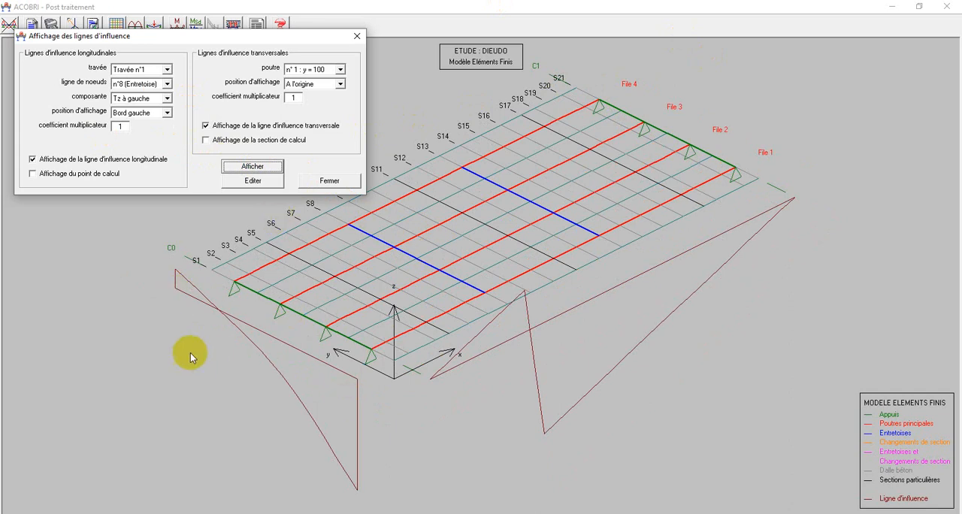
pyautogui.click(340, 84)
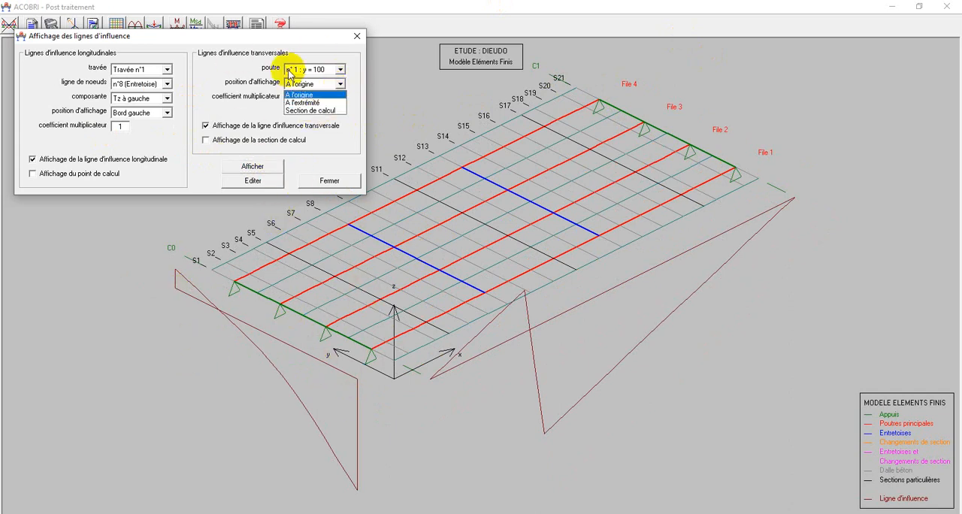
pyautogui.click(310, 112)
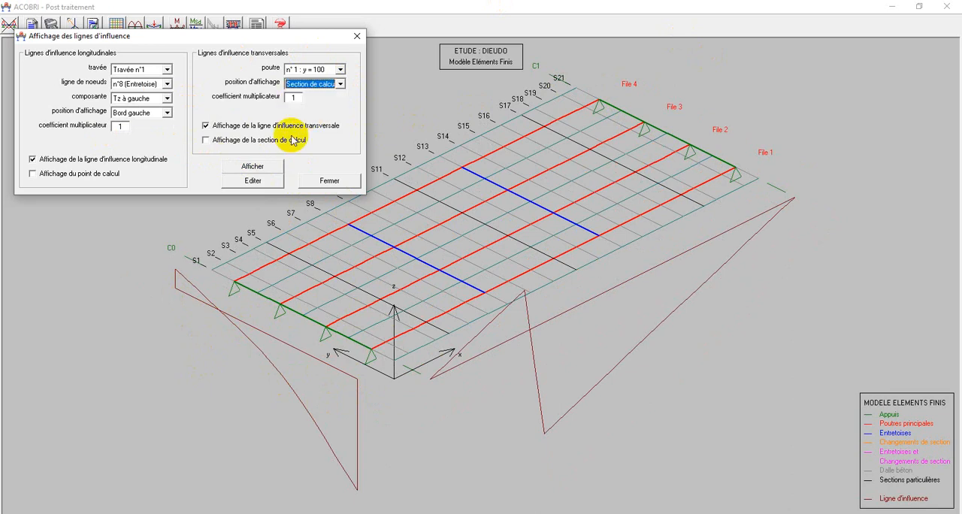
pyautogui.click(257, 167)
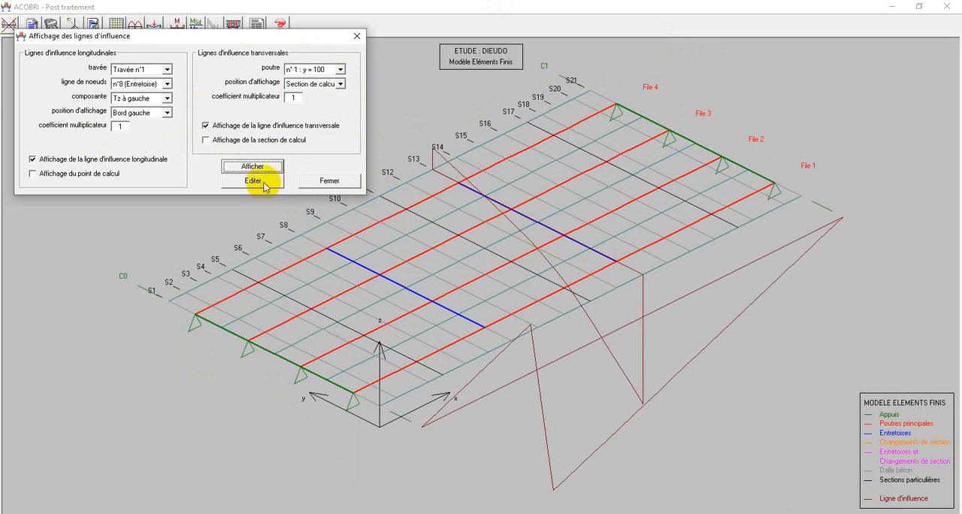
# Examine the listed Tz à gauche influence line ordinates for node line n°8, and close the listing.
pyautogui.click(256, 181)
pyautogui.scroll(-4, 406, 233)
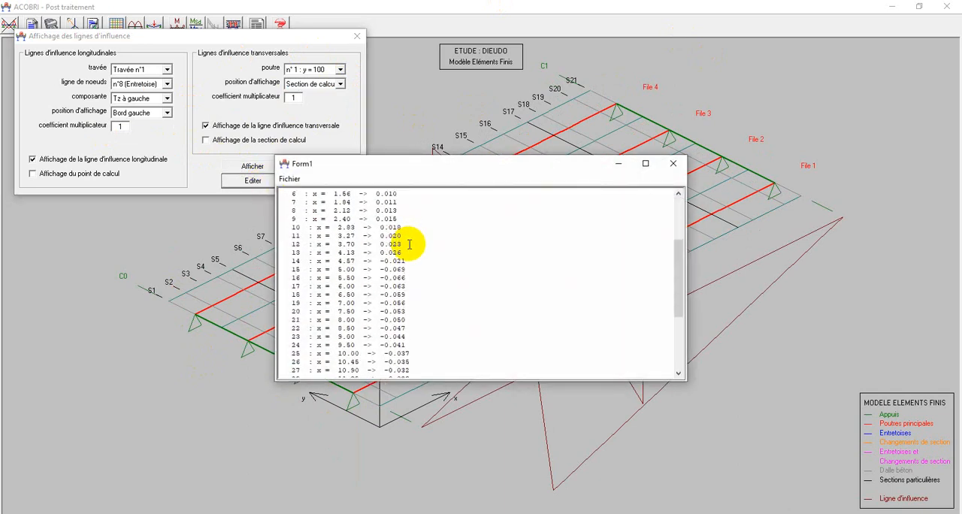
pyautogui.scroll(4, 410, 244)
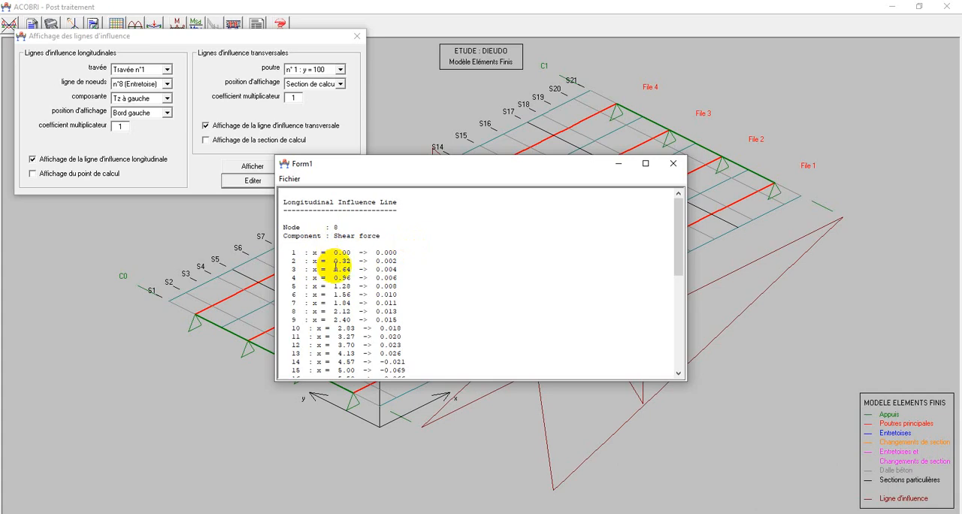
pyautogui.click(672, 163)
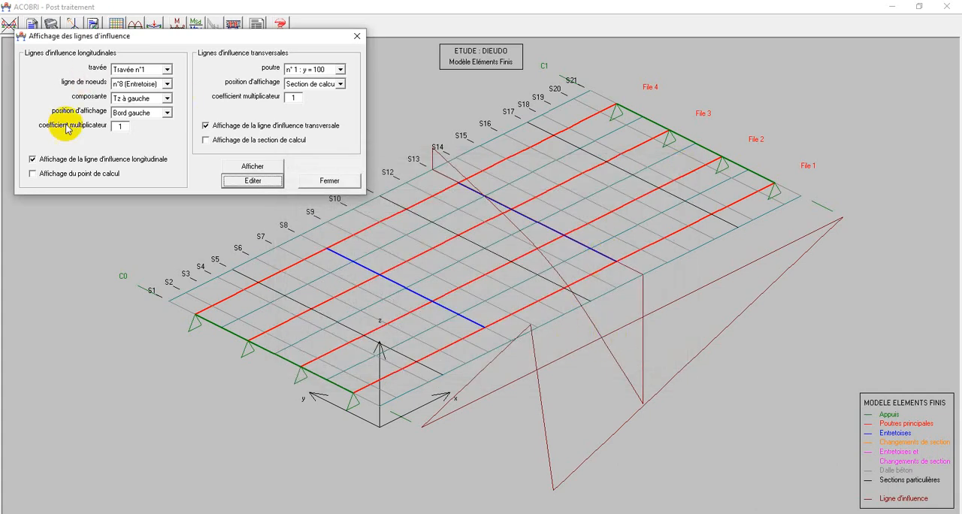
# Show the transverse influence line alone, and display the My longitudinal influence line for node line n°8 alongside it.
pyautogui.click(33, 161)
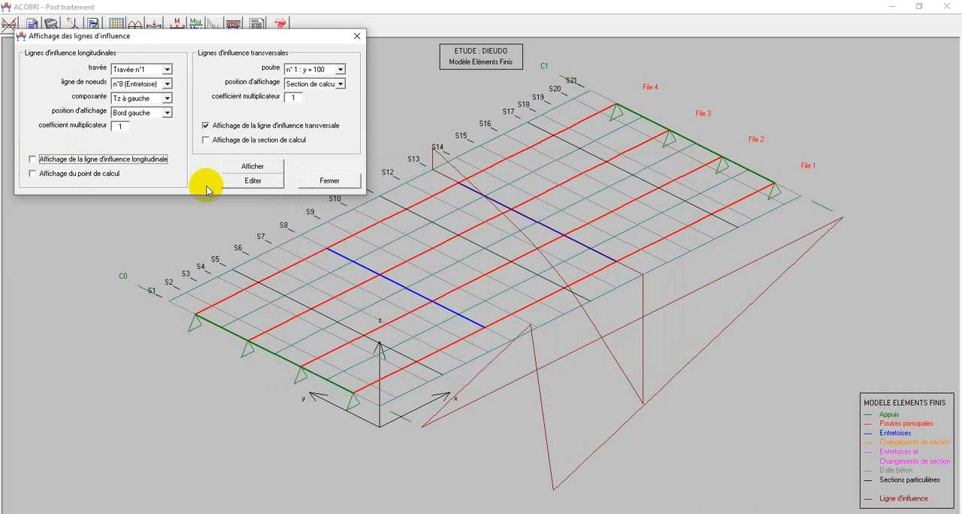
pyautogui.click(253, 166)
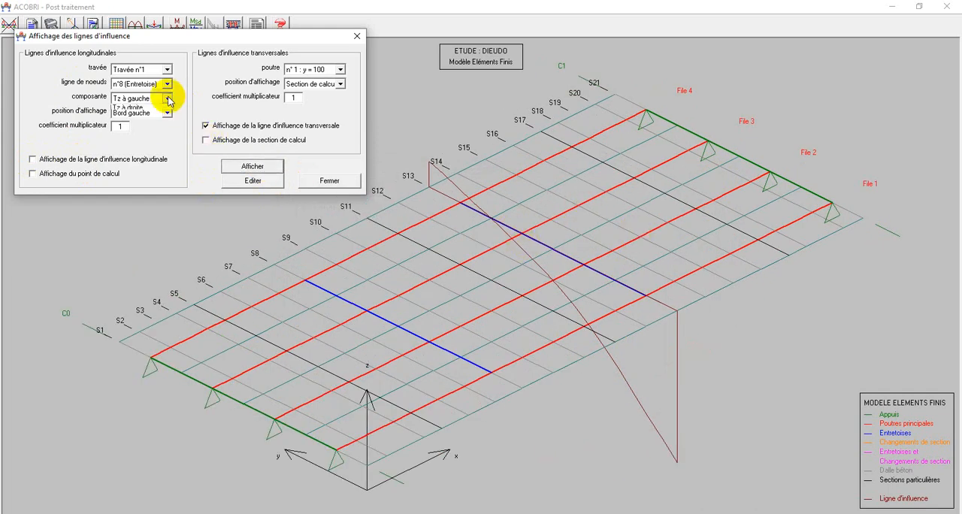
pyautogui.click(33, 161)
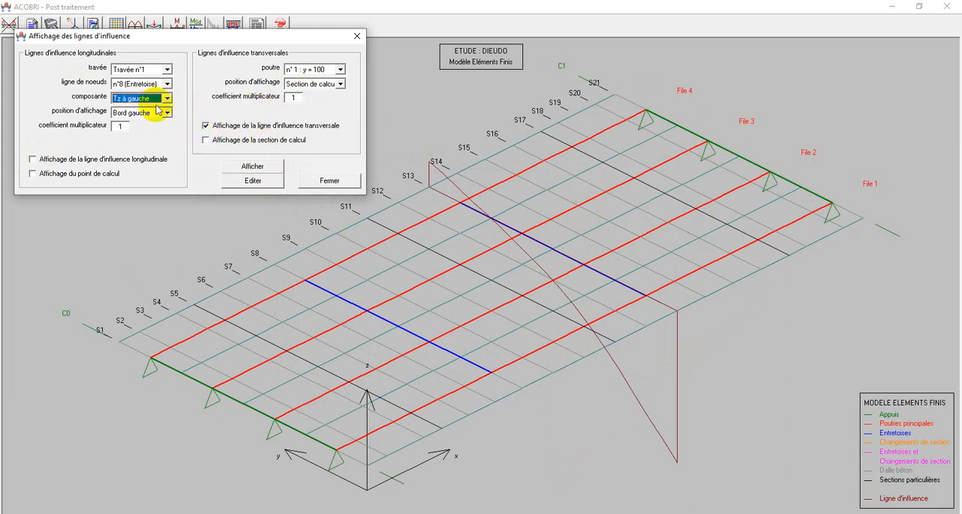
pyautogui.click(129, 125)
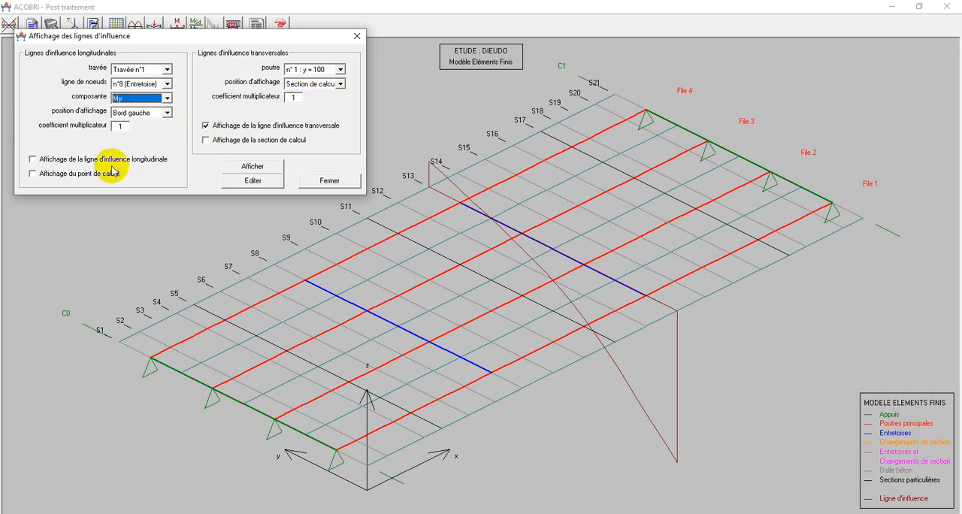
pyautogui.click(34, 161)
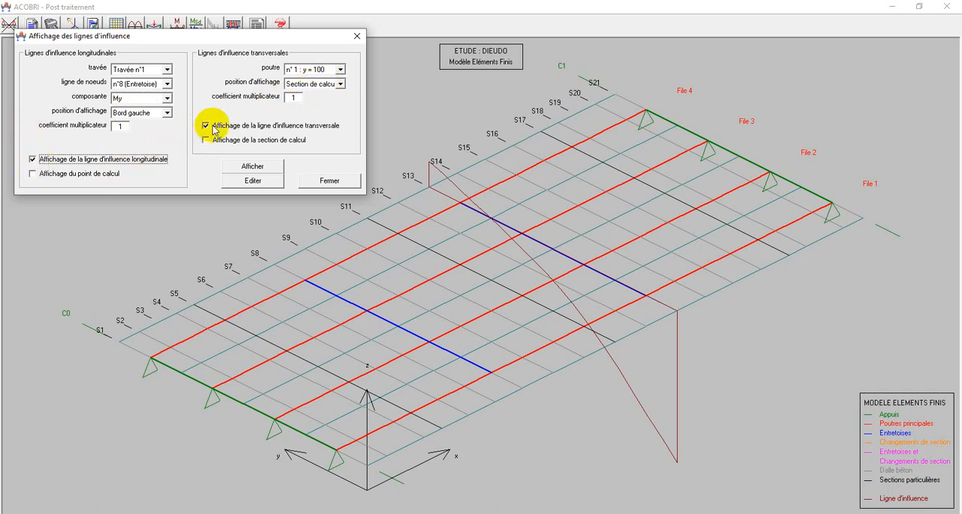
pyautogui.click(253, 169)
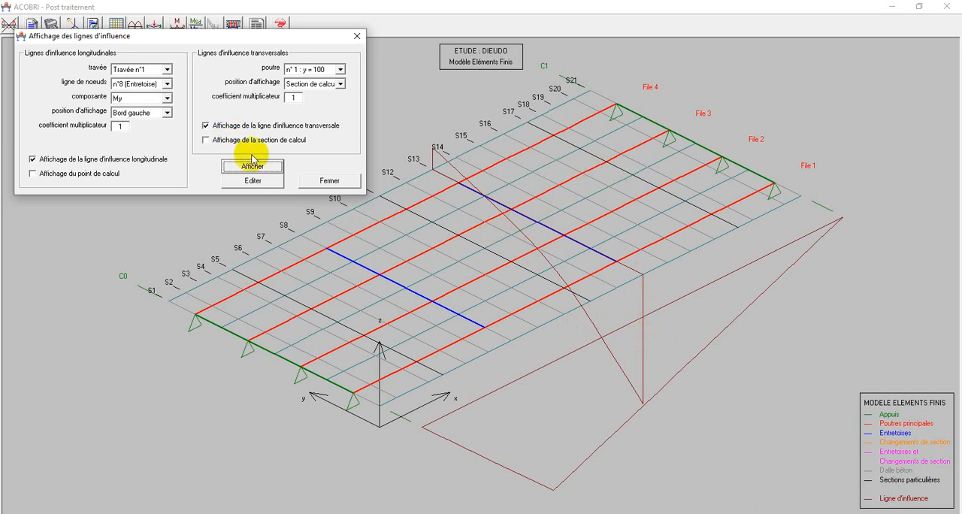
# Examine the listed bending moment influence line ordinates along the span for node line n°8, and close the listing.
pyautogui.click(263, 184)
pyautogui.scroll(-1, 394, 278)
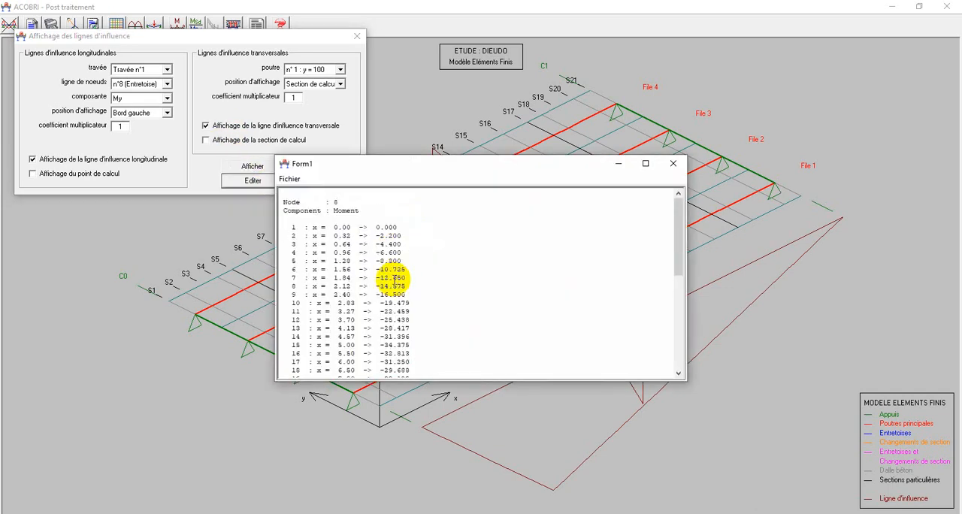
pyautogui.scroll(-3, 395, 280)
pyautogui.scroll(4, 393, 272)
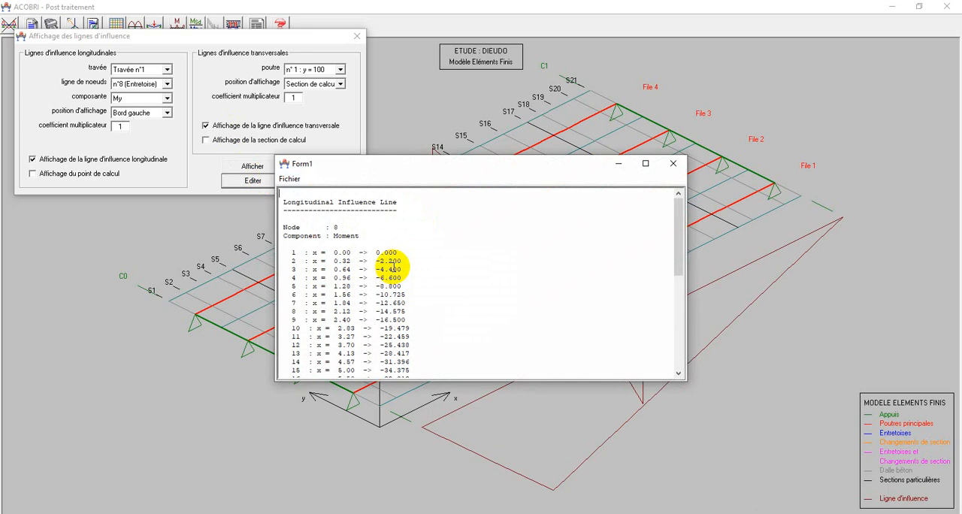
pyautogui.scroll(-3, 392, 268)
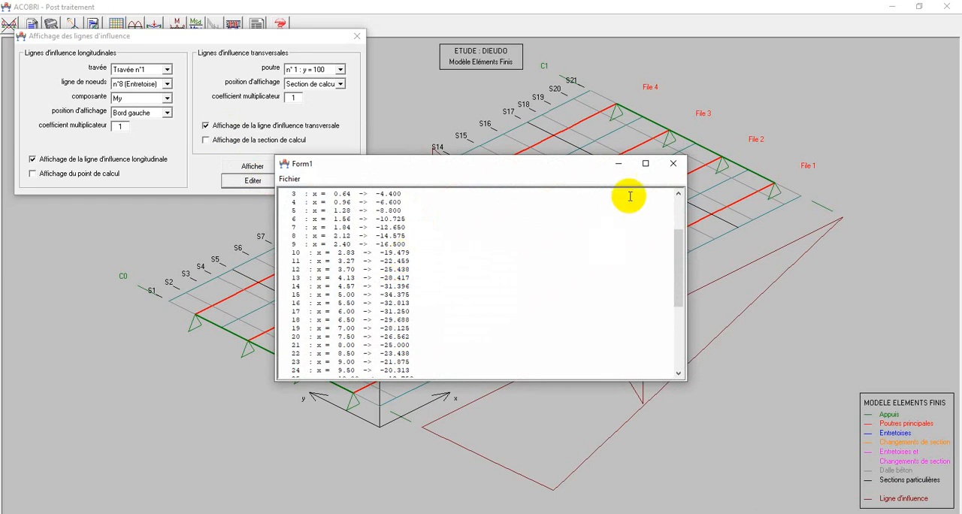
pyautogui.click(672, 167)
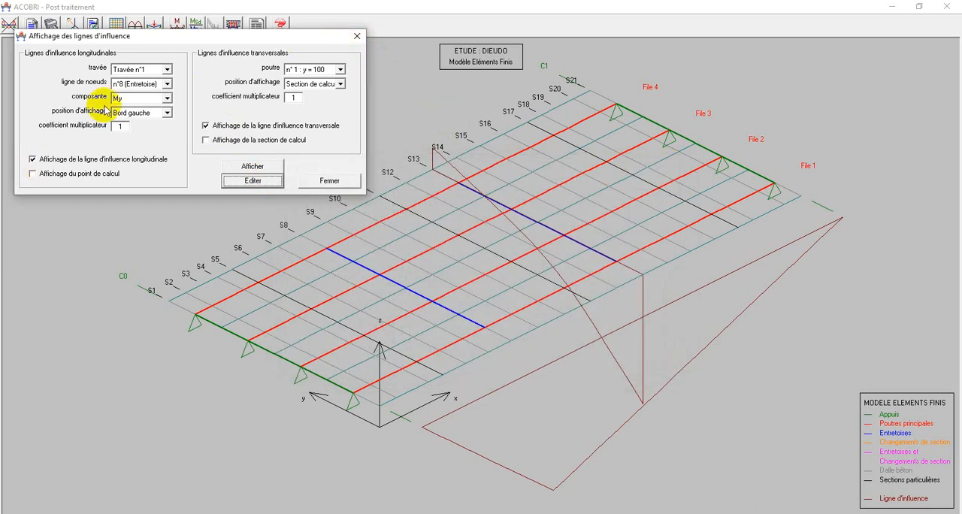
# Hide both the longitudinal and transverse influence lines, and close the influence line settings.
pyautogui.click(33, 160)
pyautogui.click(205, 126)
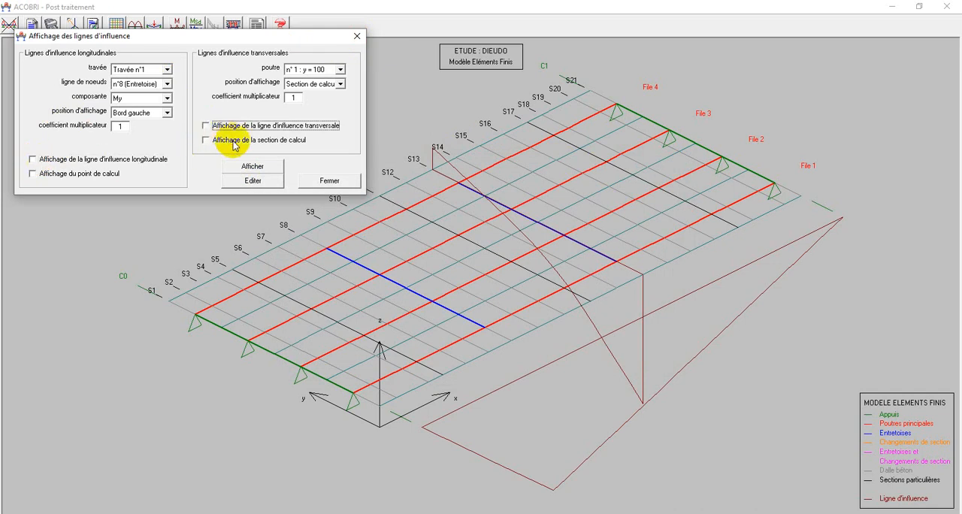
pyautogui.click(253, 166)
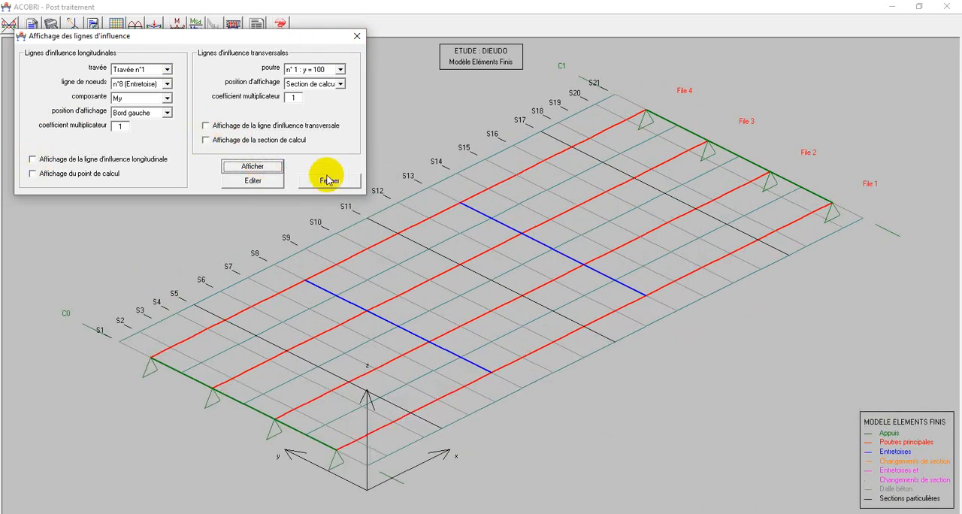
pyautogui.click(356, 36)
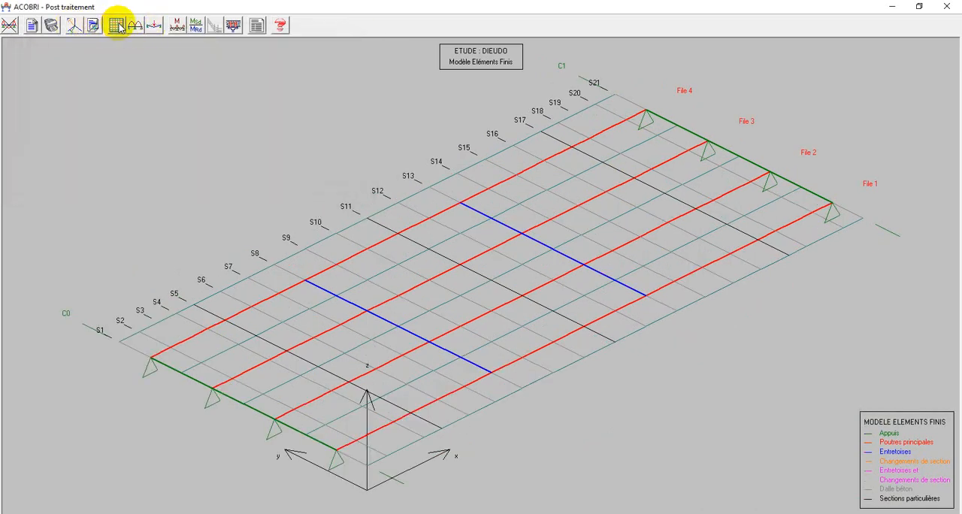
# Check the combinations and beams offered for the bending moment envelope diagrams, and close the dialog.
pyautogui.click(185, 27)
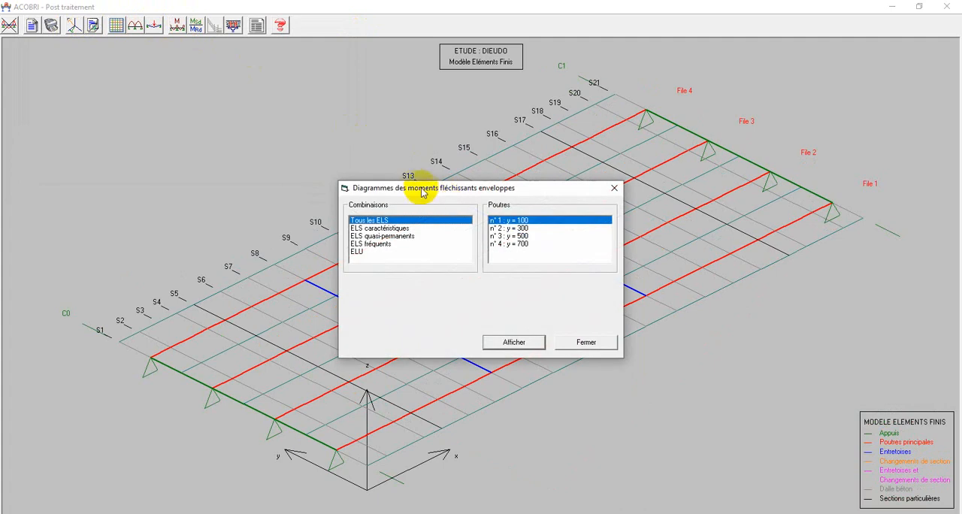
pyautogui.moveTo(406, 177); pyautogui.dragTo(137, 109)
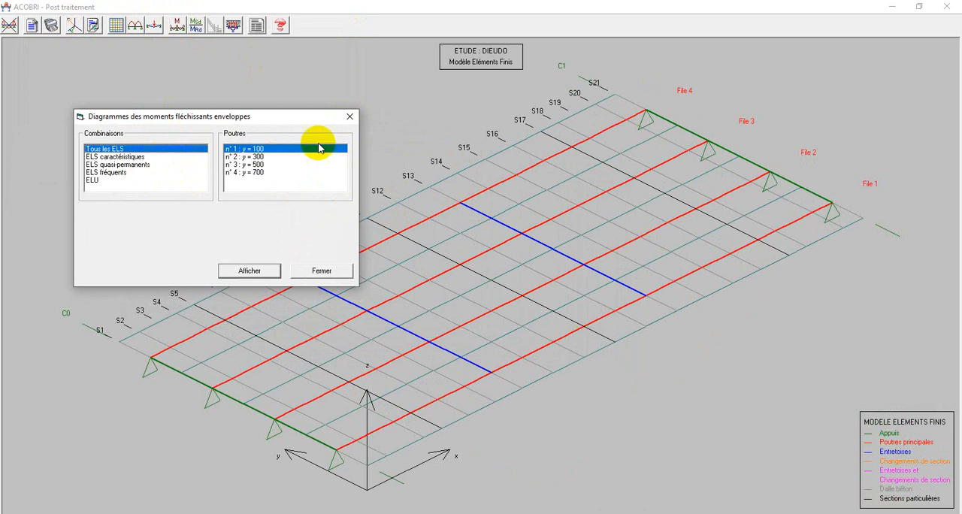
pyautogui.click(349, 116)
# Examine the connection report with the connector type, resistance and number of connectors per span, and close it.
pyautogui.click(233, 26)
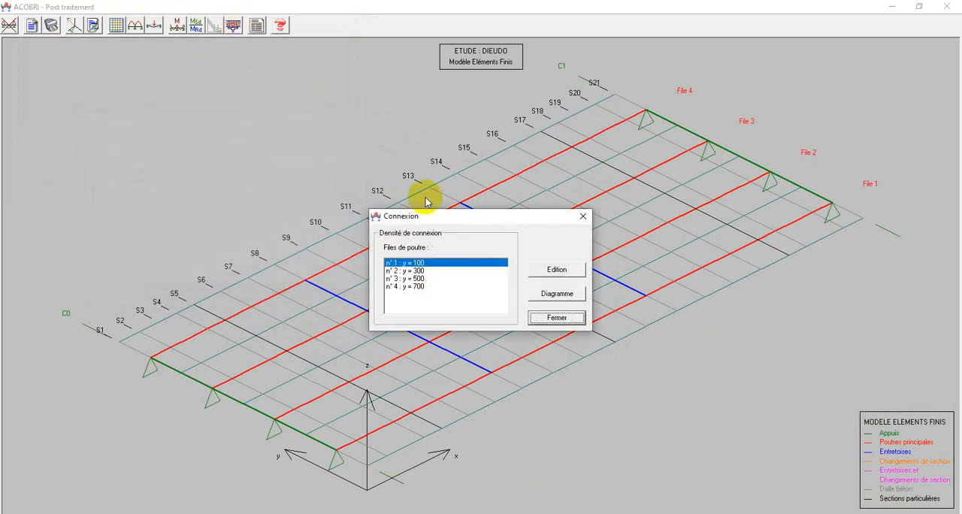
pyautogui.moveTo(418, 214); pyautogui.dragTo(162, 114)
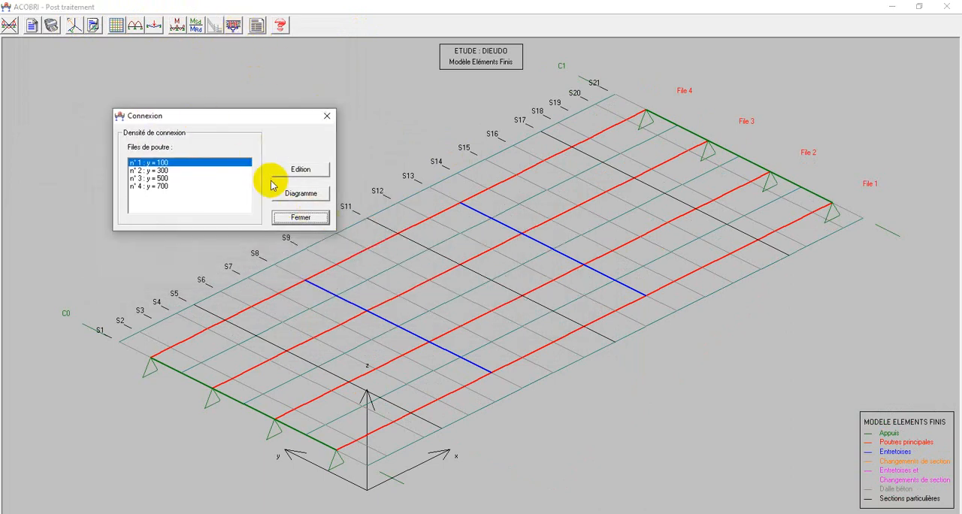
pyautogui.click(305, 171)
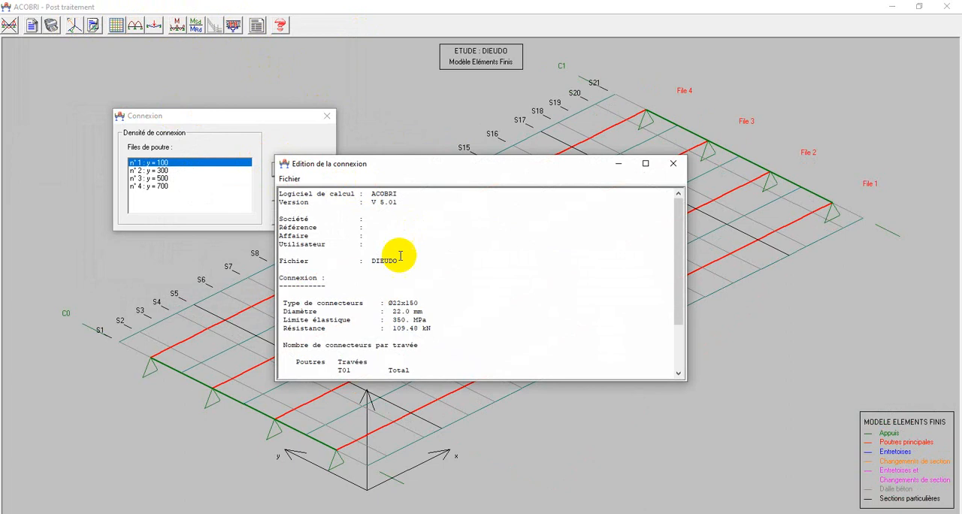
pyautogui.scroll(-5, 409, 268)
pyautogui.scroll(5, 423, 254)
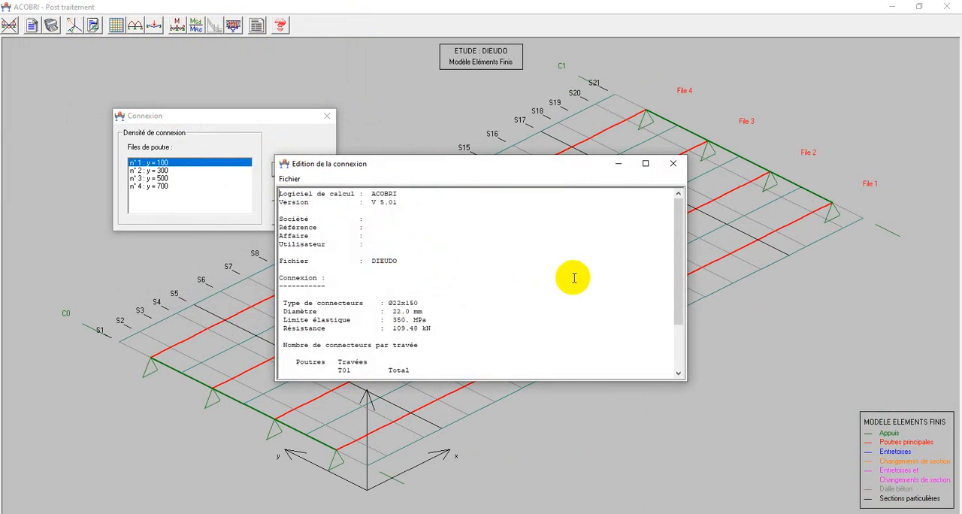
pyautogui.scroll(-4, 537, 280)
pyautogui.scroll(2, 536, 278)
pyautogui.scroll(2, 535, 278)
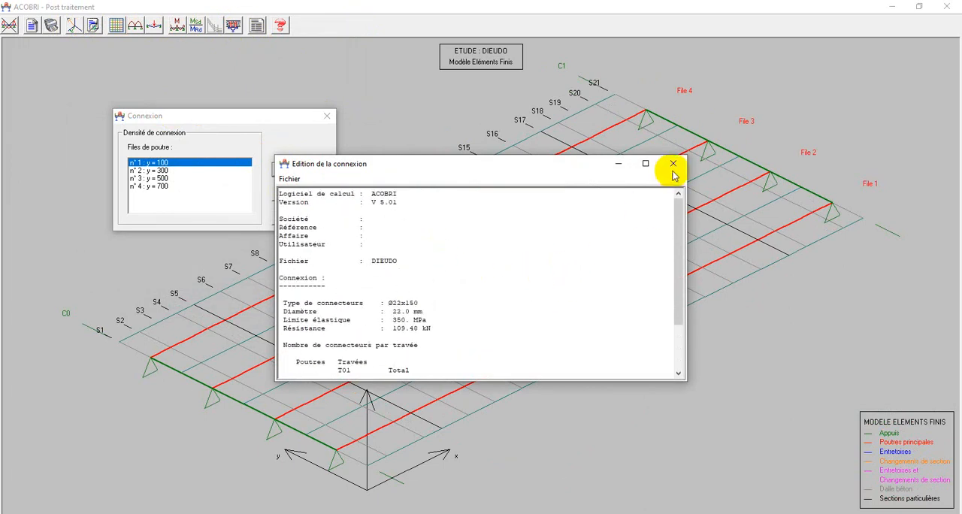
pyautogui.click(673, 163)
# Display the connector distribution diagram for beam line n°1, and leave the post-processing.
pyautogui.click(297, 193)
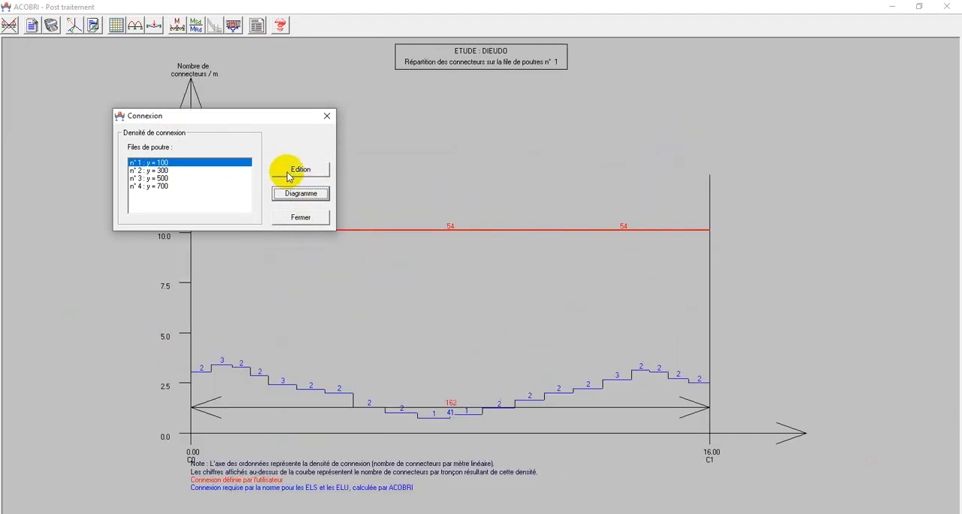
pyautogui.click(327, 116)
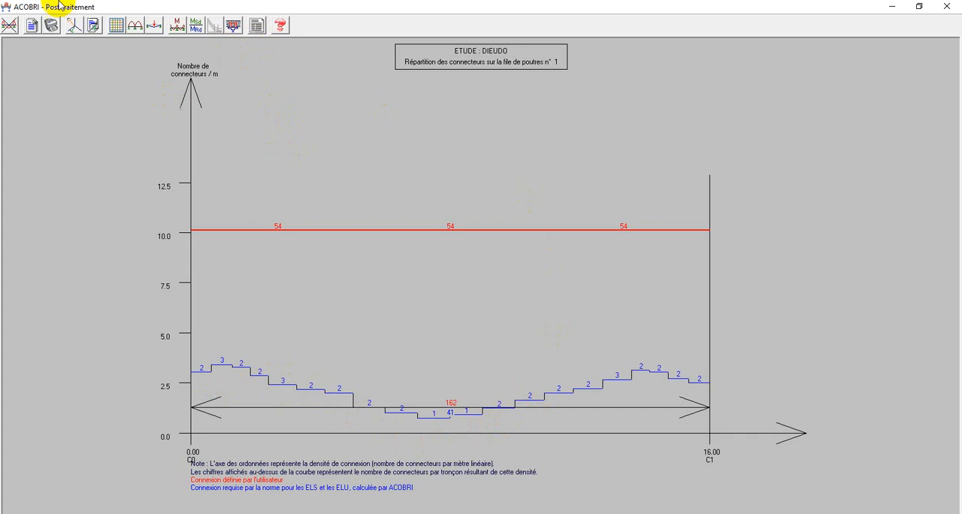
pyautogui.click(9, 24)
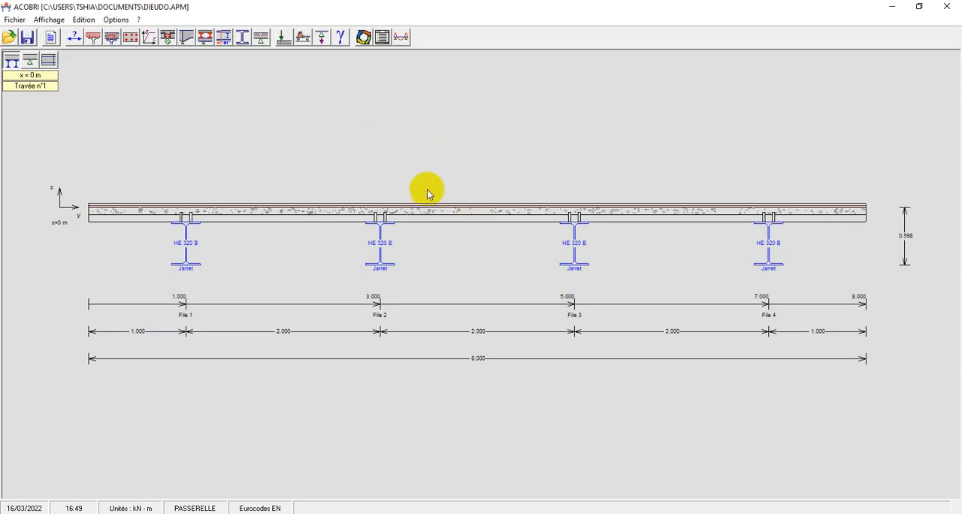
# View the footbridge in plan, and return to its cross-section at x = 0 m.
pyautogui.click(49, 60)
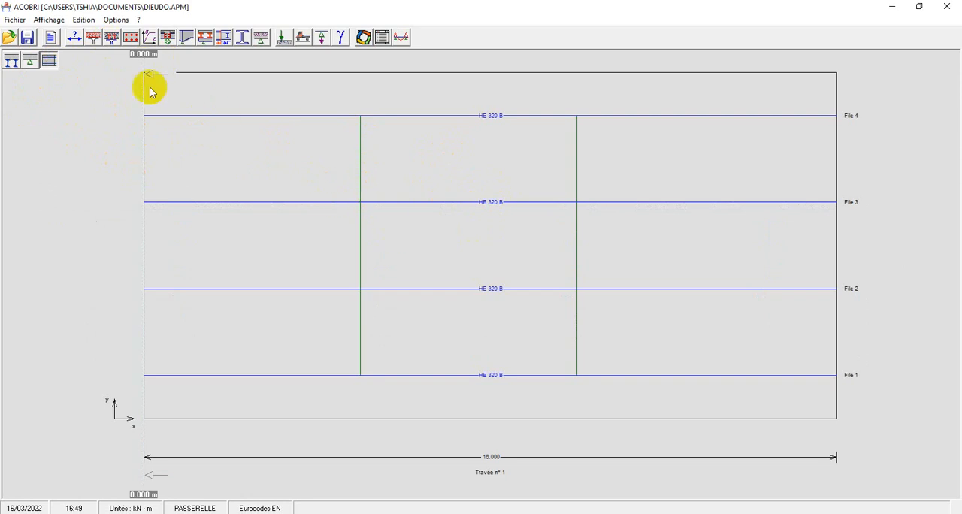
pyautogui.click(11, 65)
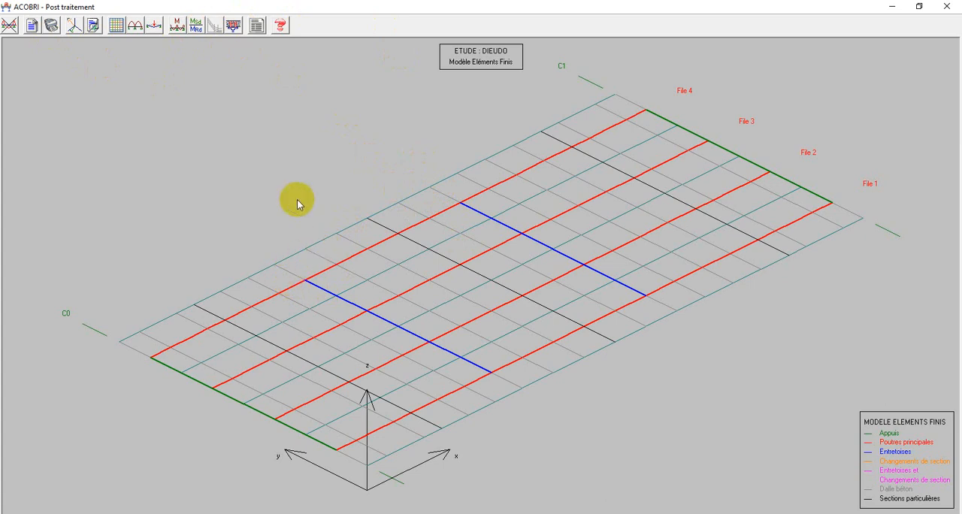
pyautogui.click(9, 26)
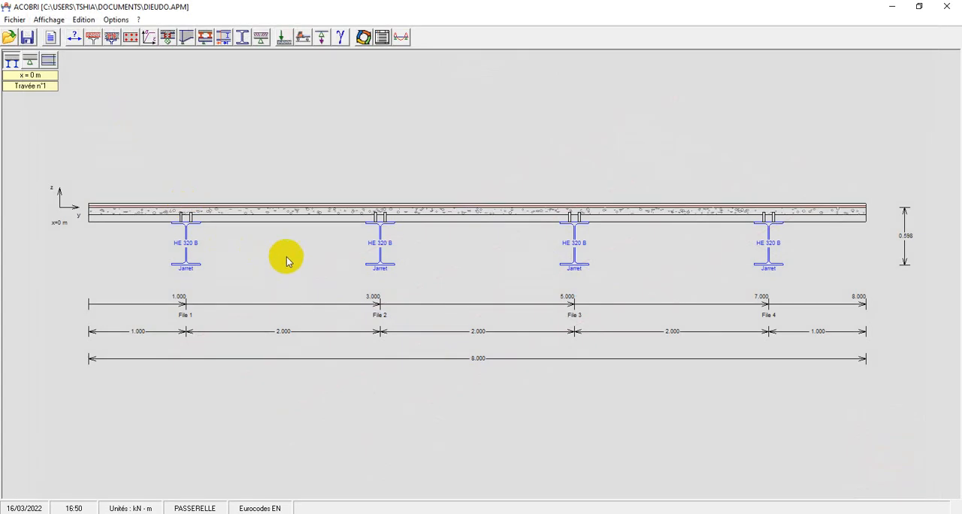